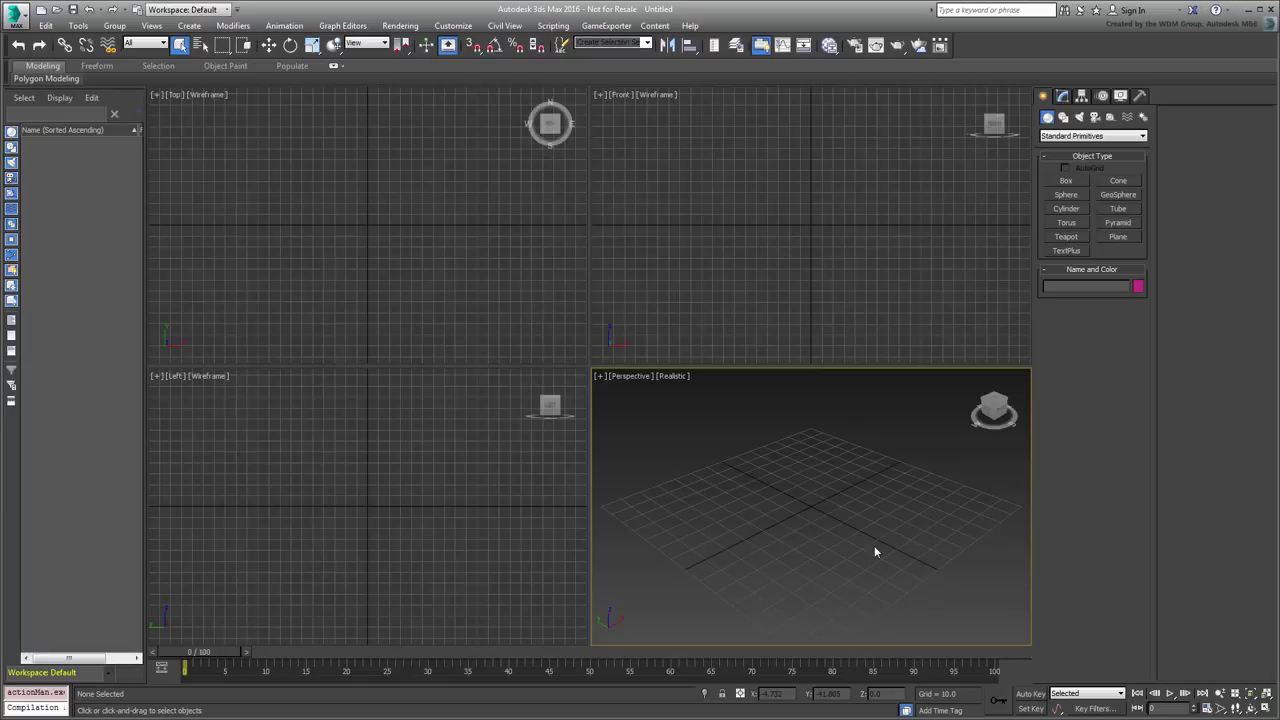
- Reset the scene to a fresh default state and confirm the reset
left_click(12, 12)
left_click(42, 77)
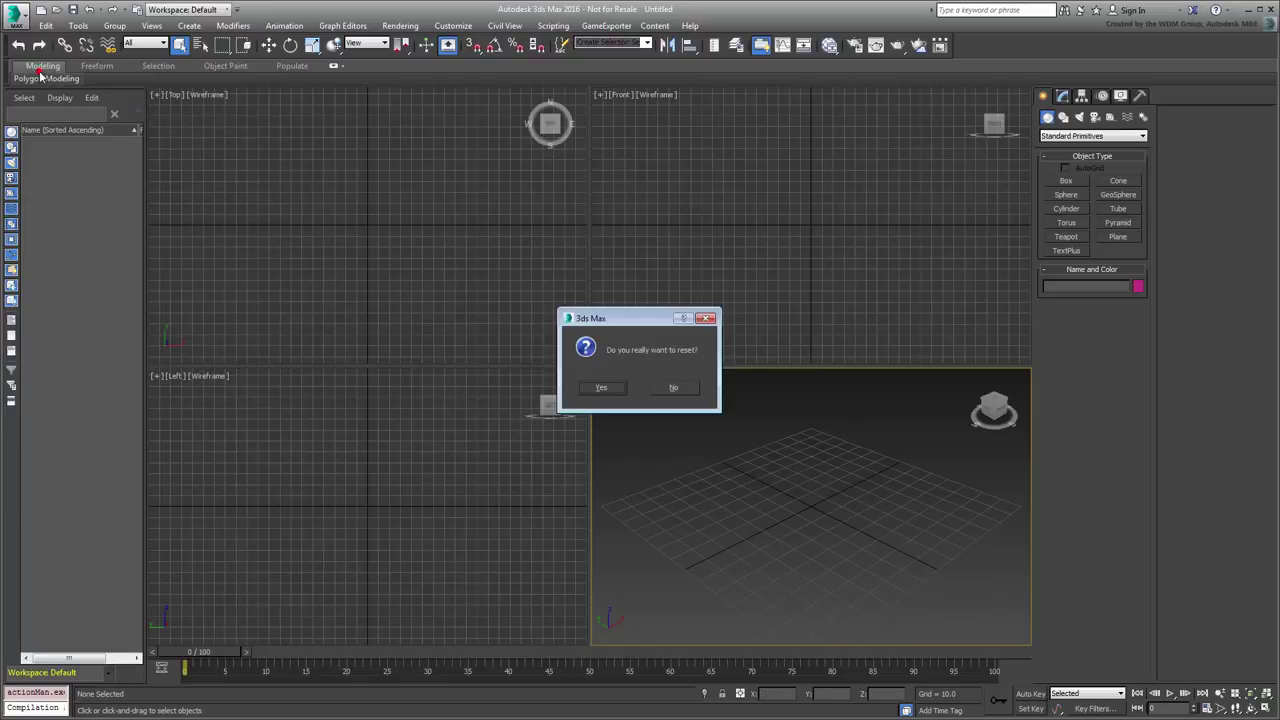
left_click(602, 389)
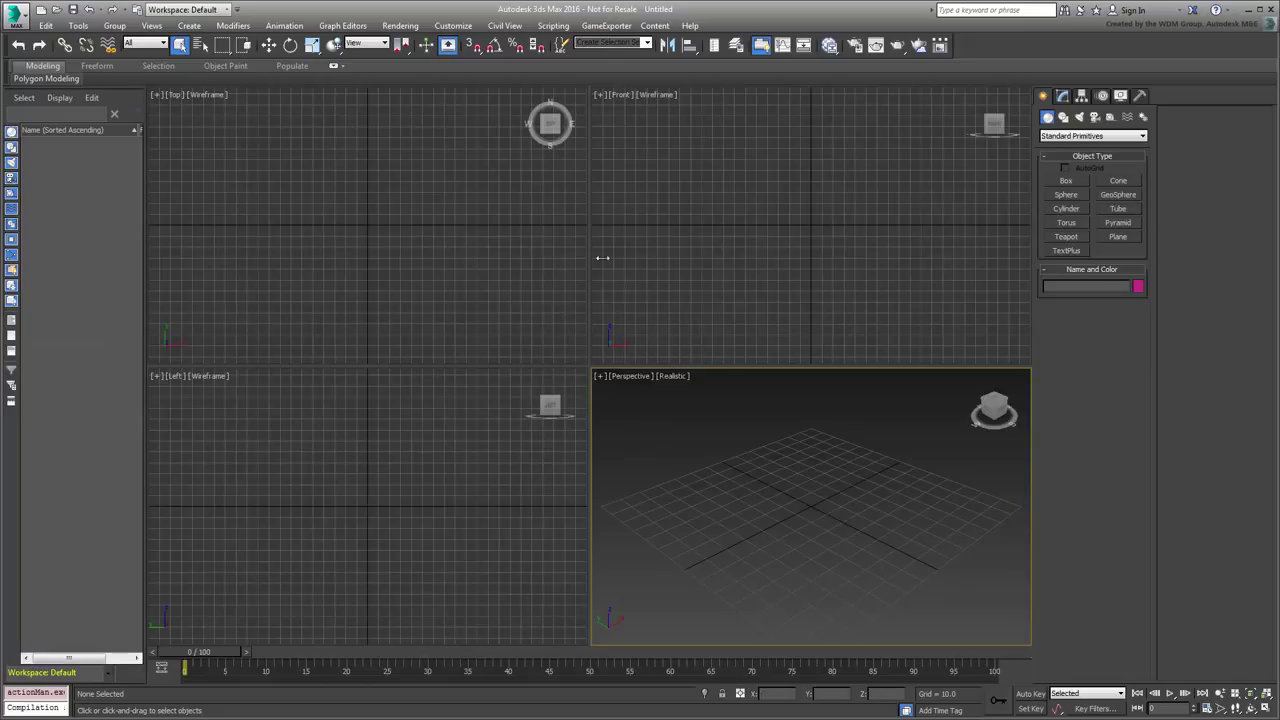
- Review the display units and the system unit scale in Units Setup, and accept the existing settings
left_click(453, 26)
left_click(474, 200)
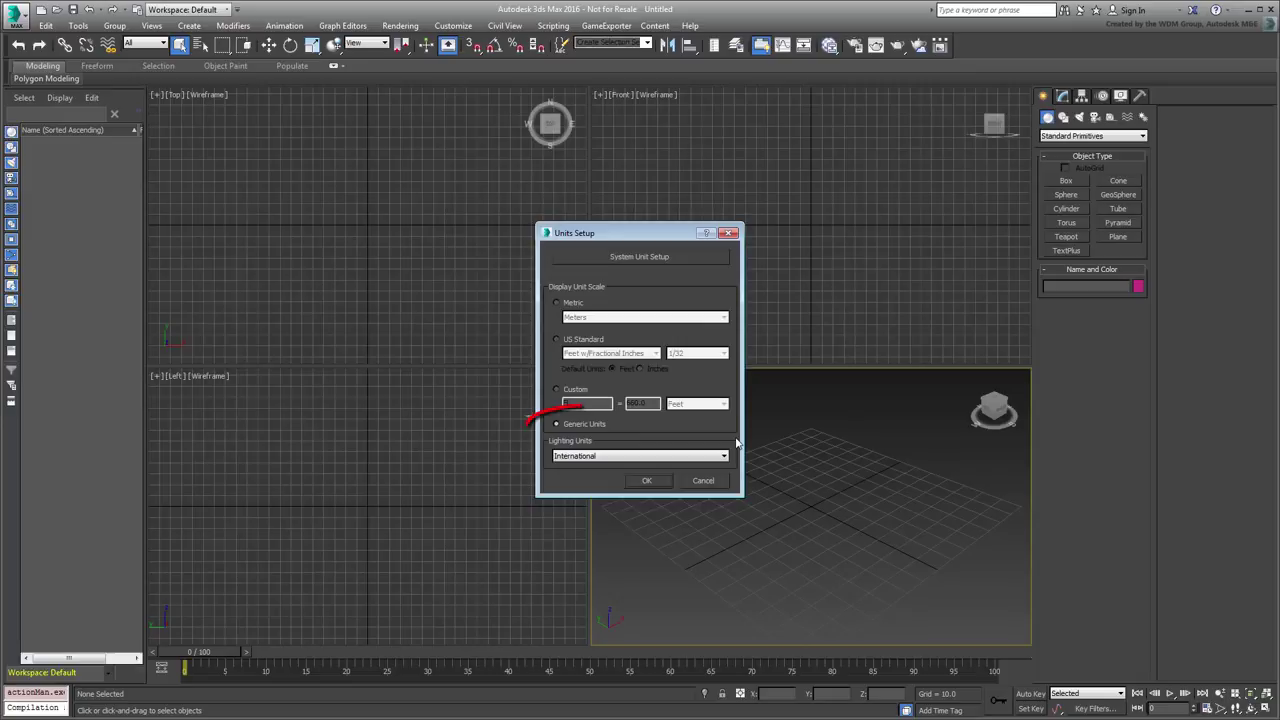
left_click(669, 258)
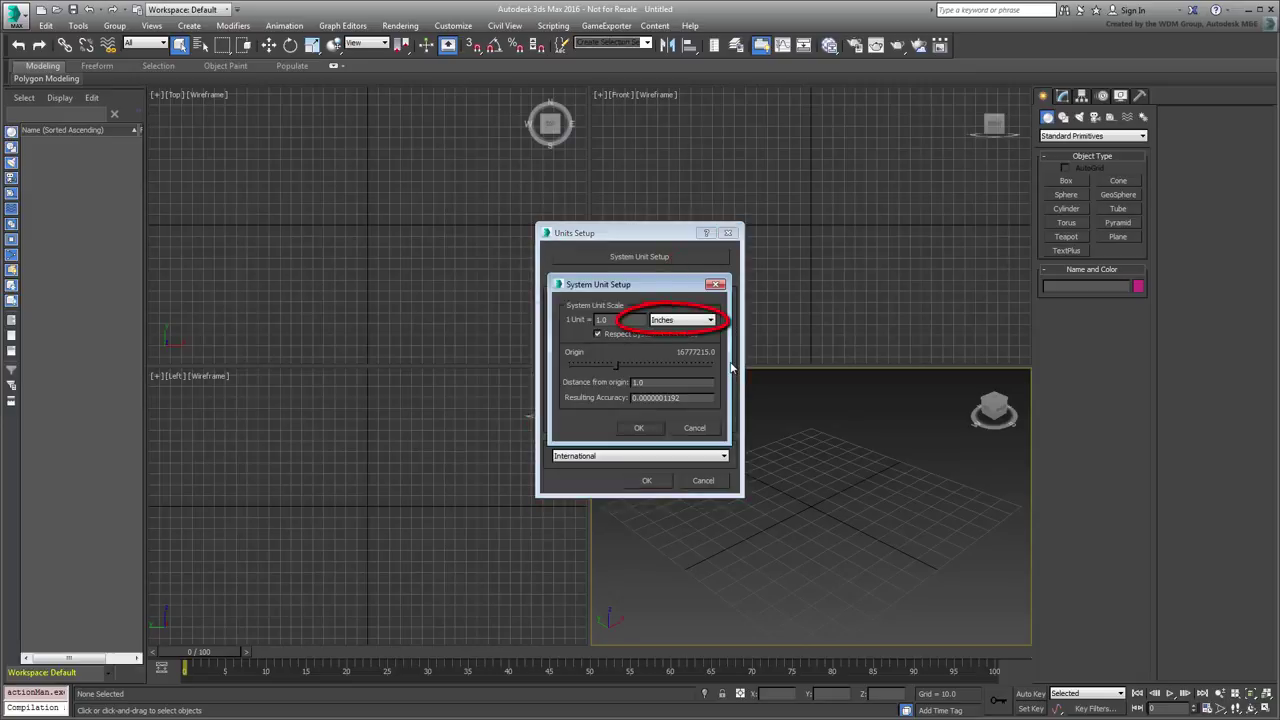
left_click(643, 428)
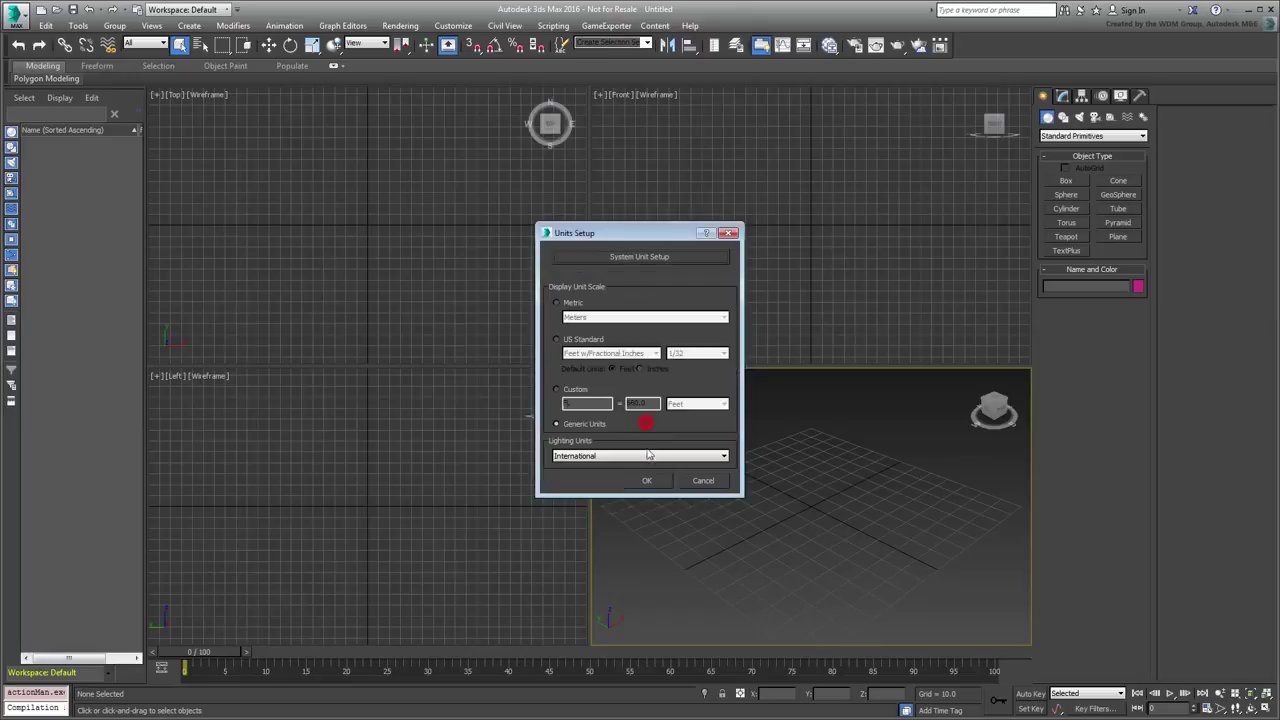
left_click(649, 481)
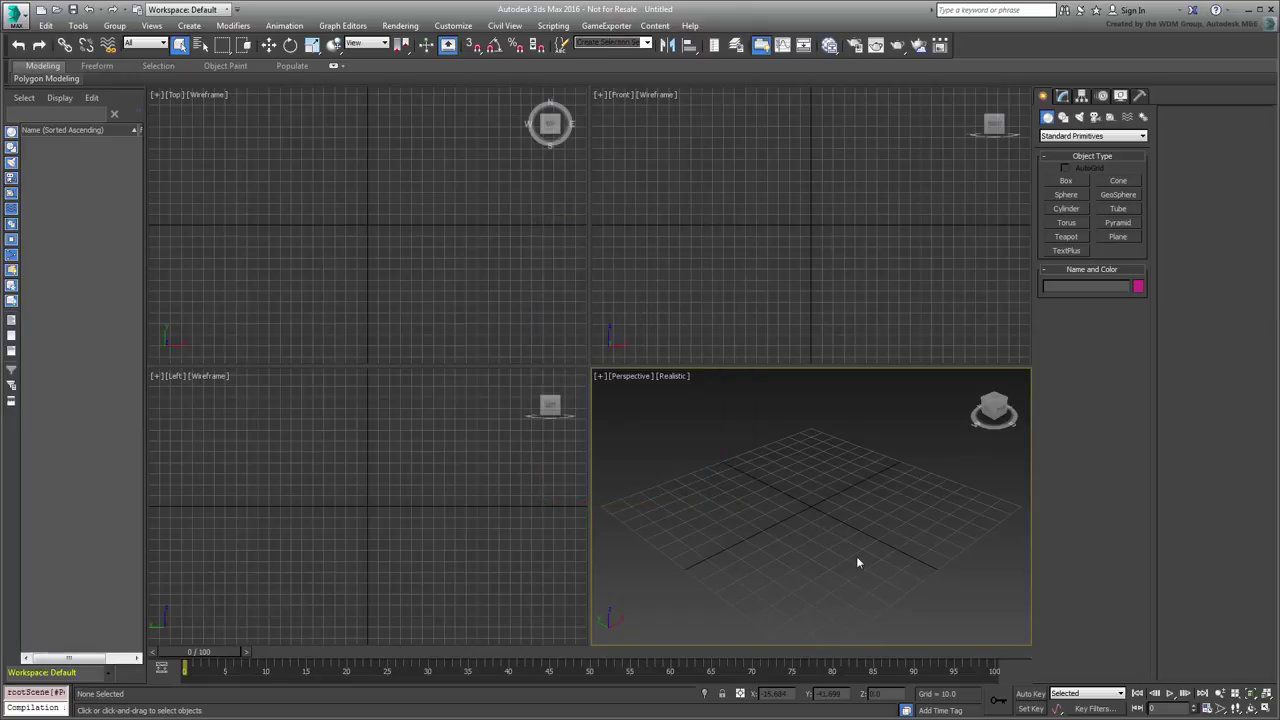
- Create a TextPlus object at the centre of the Front view and set its text to "3ds Max 2016"
left_click(1067, 251)
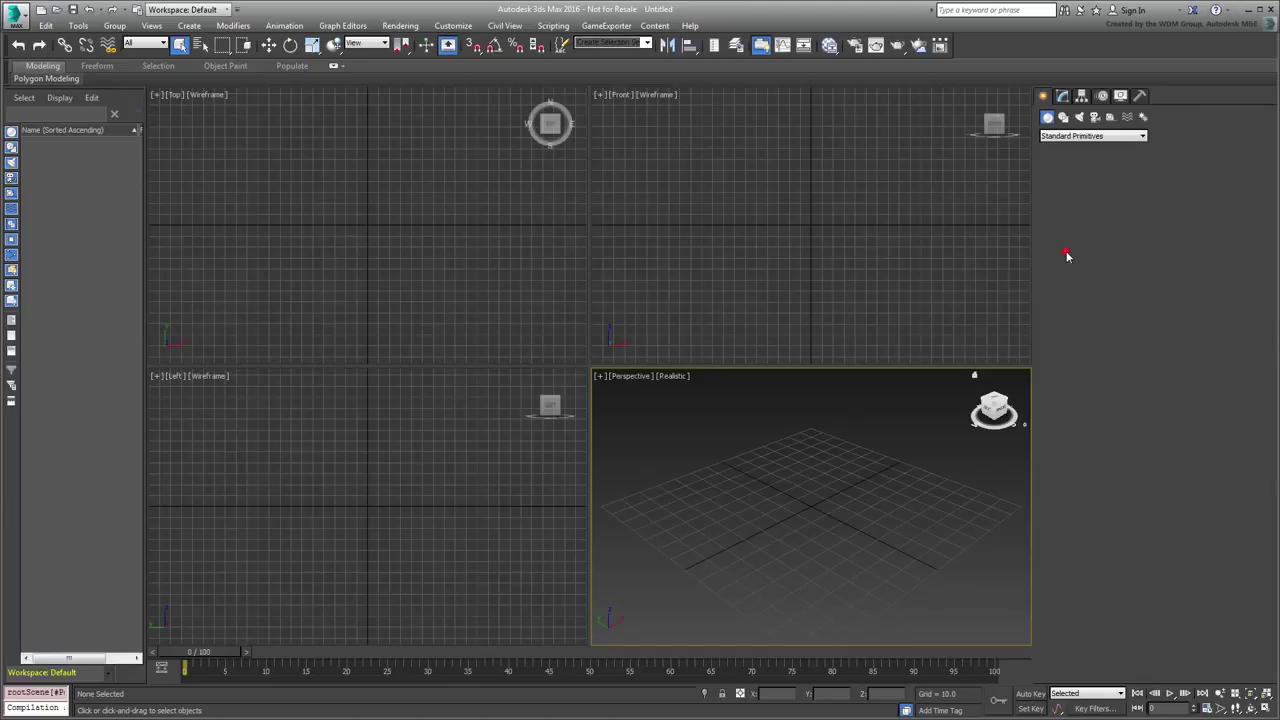
left_click(809, 222)
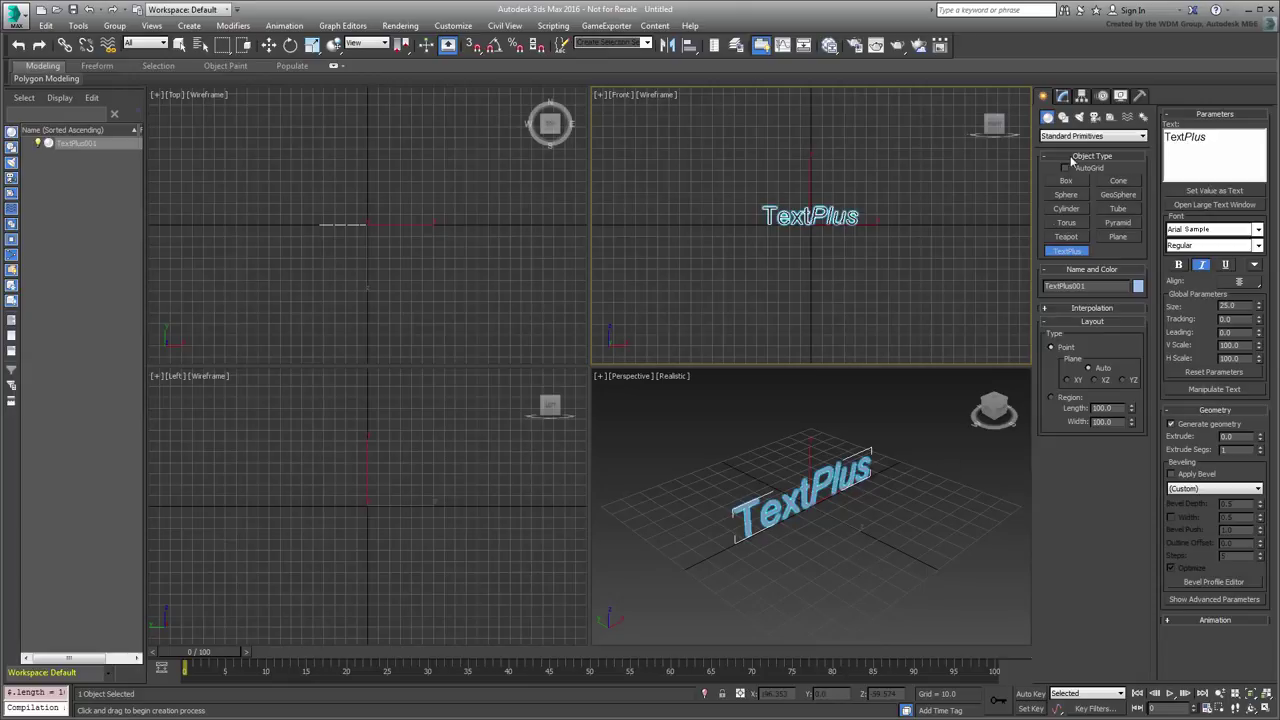
left_click(1062, 96)
left_click_drag(1104, 430, 1020, 435)
type("3")
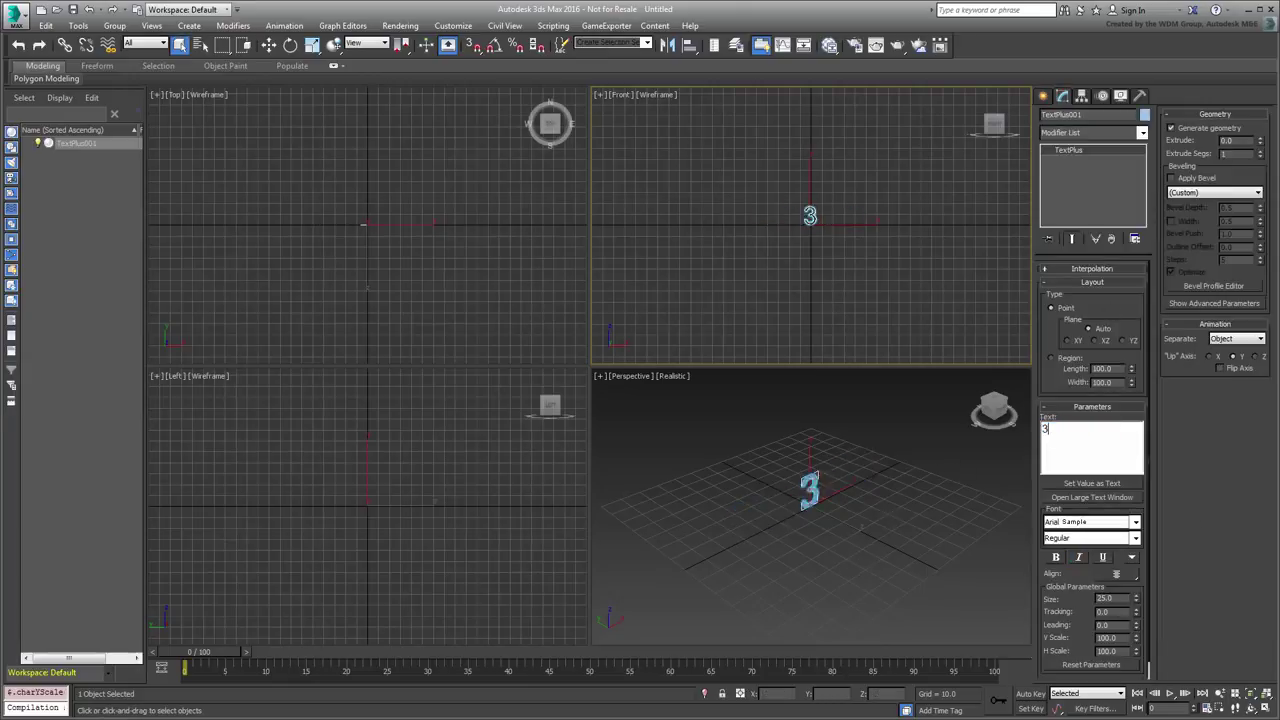
type("ds Max 2016")
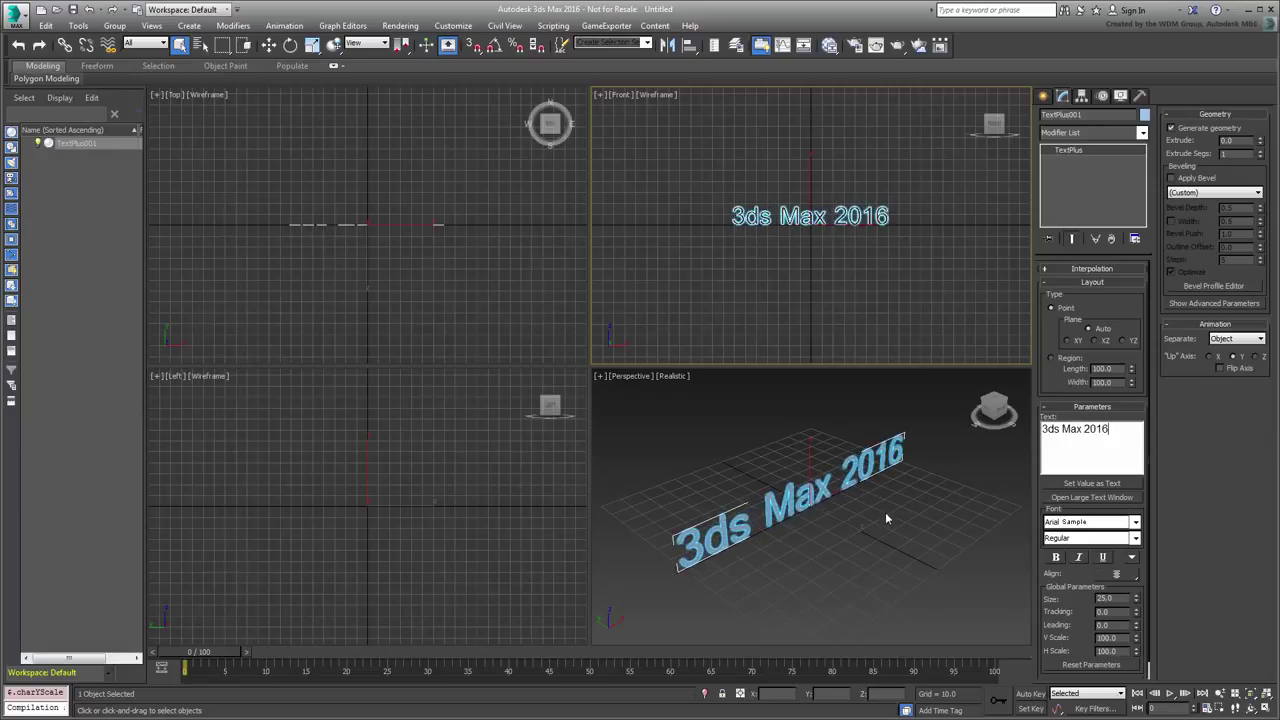
- Maximize the Perspective view and extrude the "3ds Max 2016" text by 3.0
left_click(822, 533)
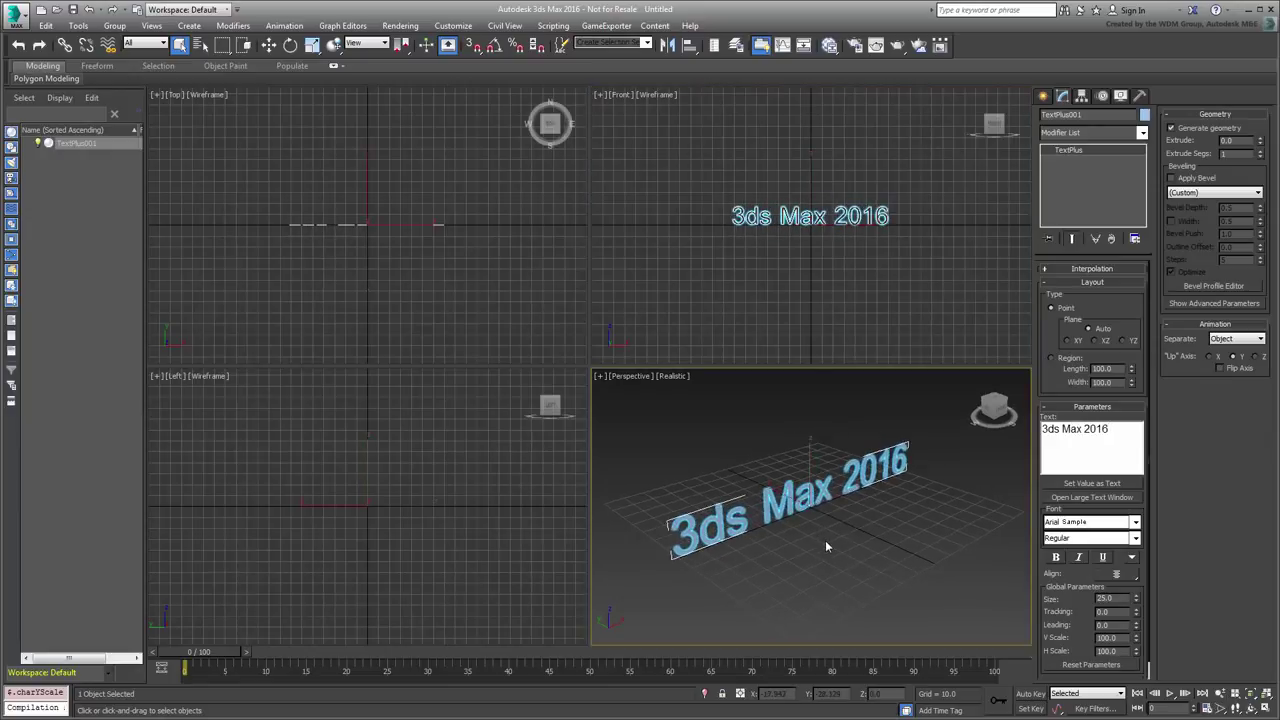
key("alt+w")
middle_click_drag(731, 491, 684, 520, "alt")
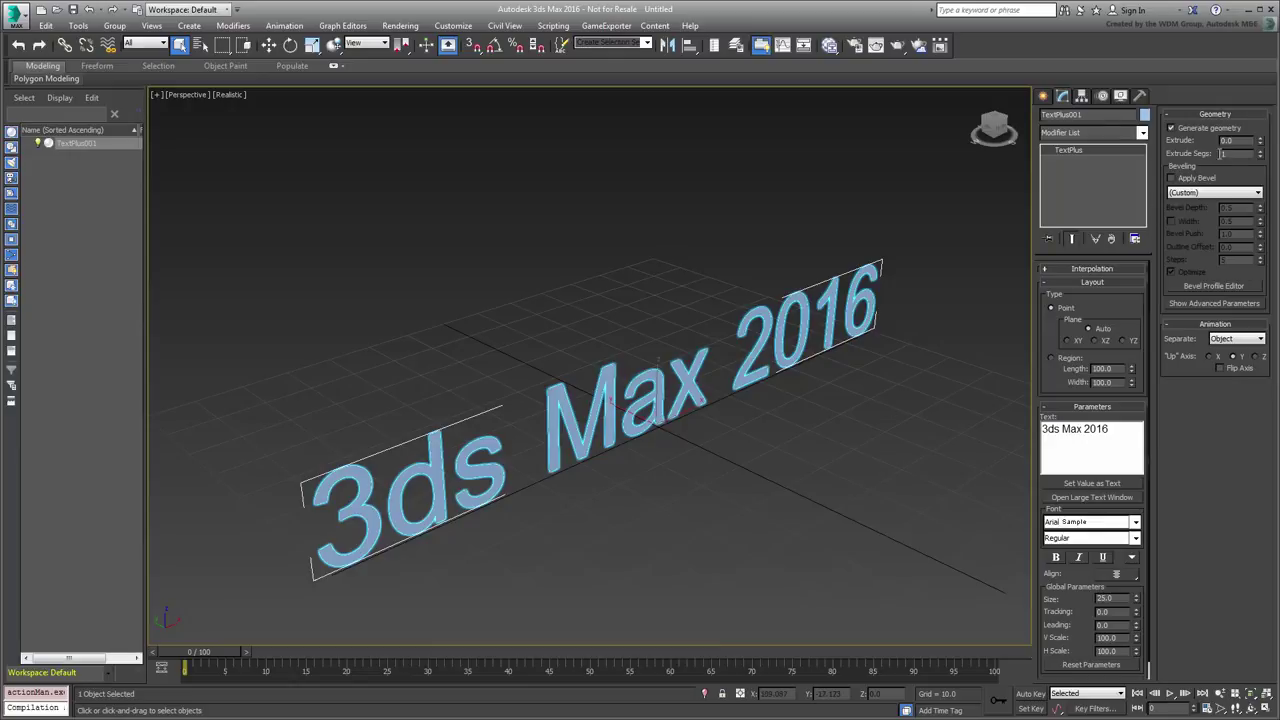
double_click(1230, 140)
type("3")
key("Return")
middle_click_drag(816, 444, 716, 459, "alt")
scroll(660, 500, "down", 3)
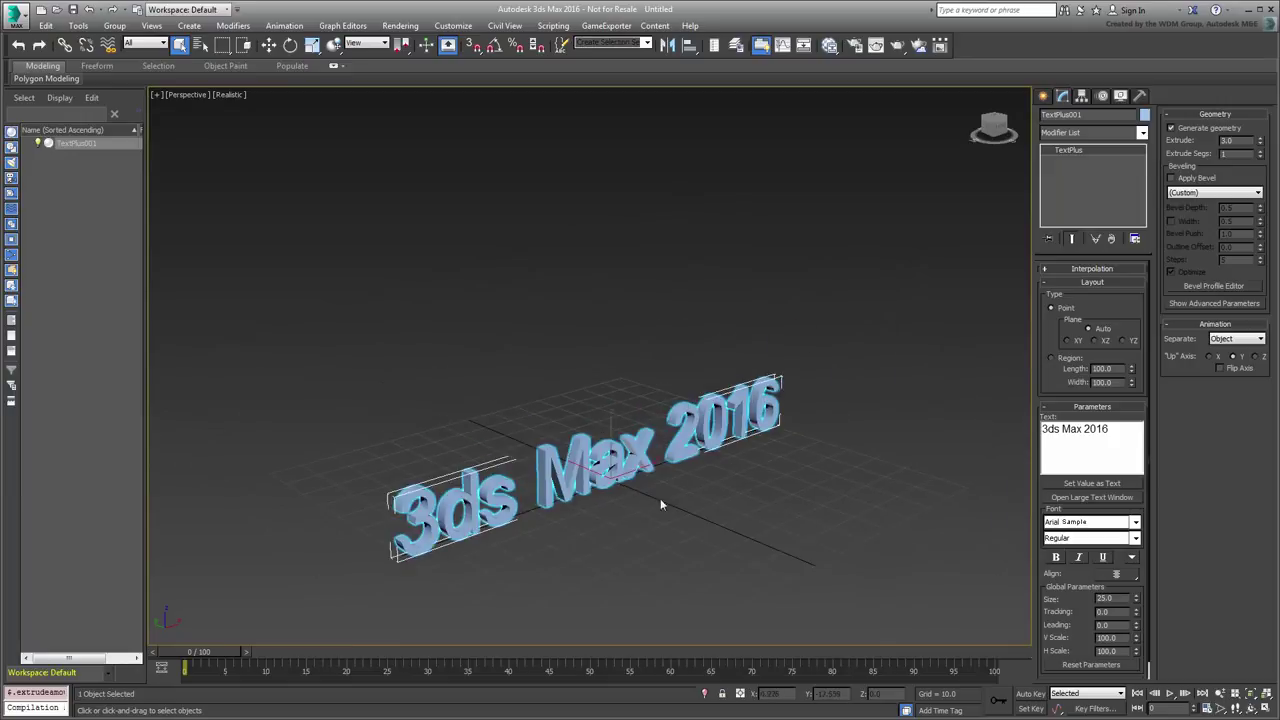
- Try animating the whole text object with Auto Key by raising it about 48 units in Z at frame 19
left_click_drag(192, 660, 350, 660)
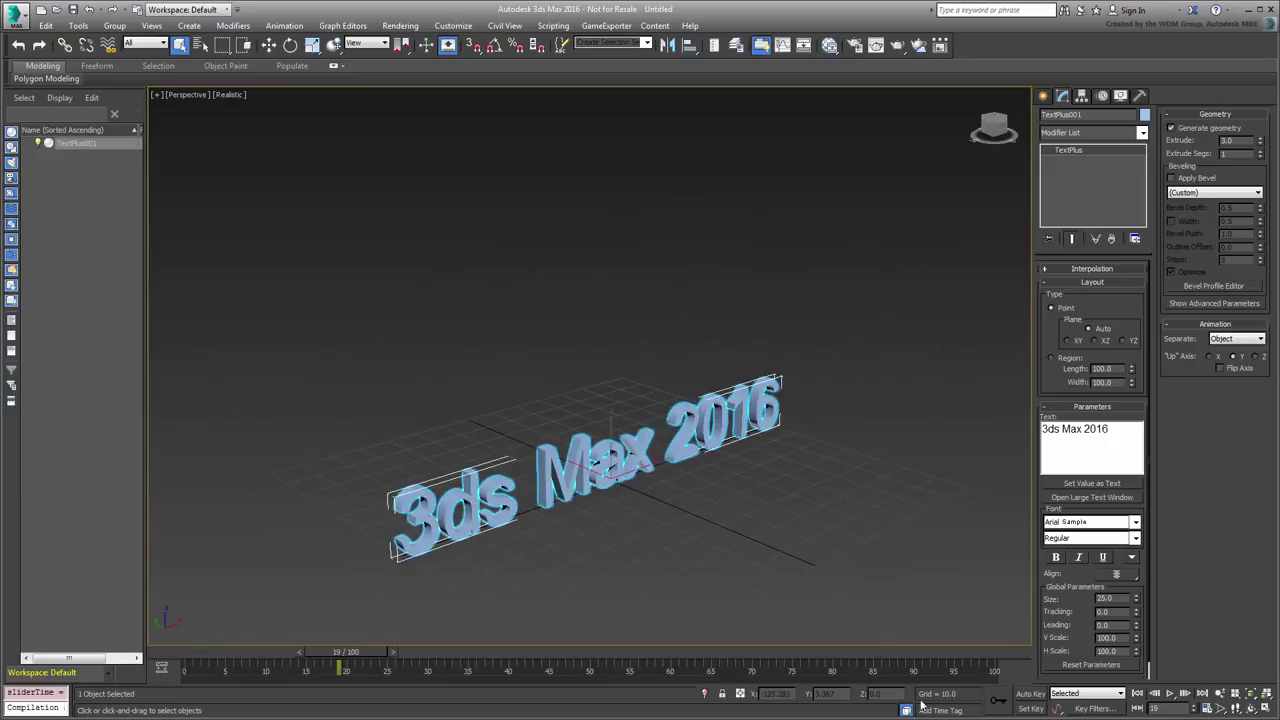
left_click(1030, 693)
right_click(692, 468)
left_click(729, 489)
left_click_drag(610, 440, 620, 266)
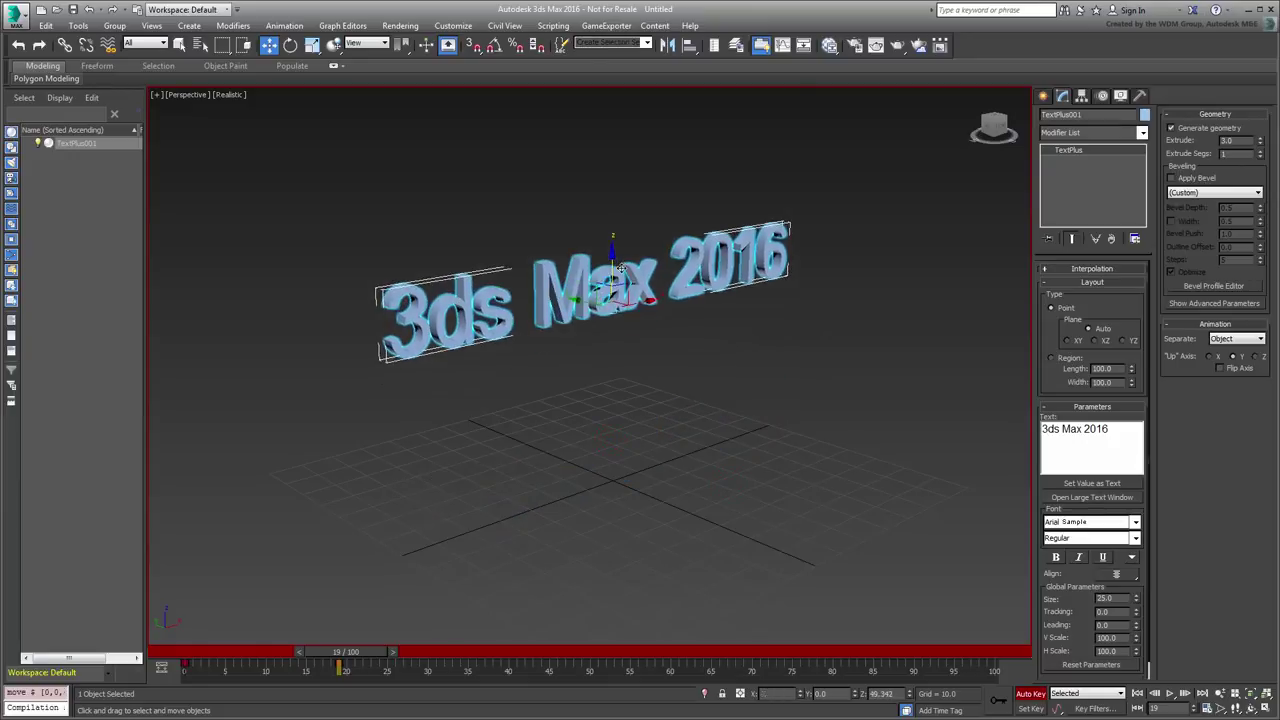
- Try rotating the raised text object at frame 19
right_click(692, 386)
left_click(717, 409)
left_click_drag(607, 345, 588, 327)
mouse_move(351, 653)
left_mouse_down()
mouse_move(182, 650)
mouse_move(410, 652)
mouse_move(155, 650)
mouse_move(350, 651)
left_mouse_up()
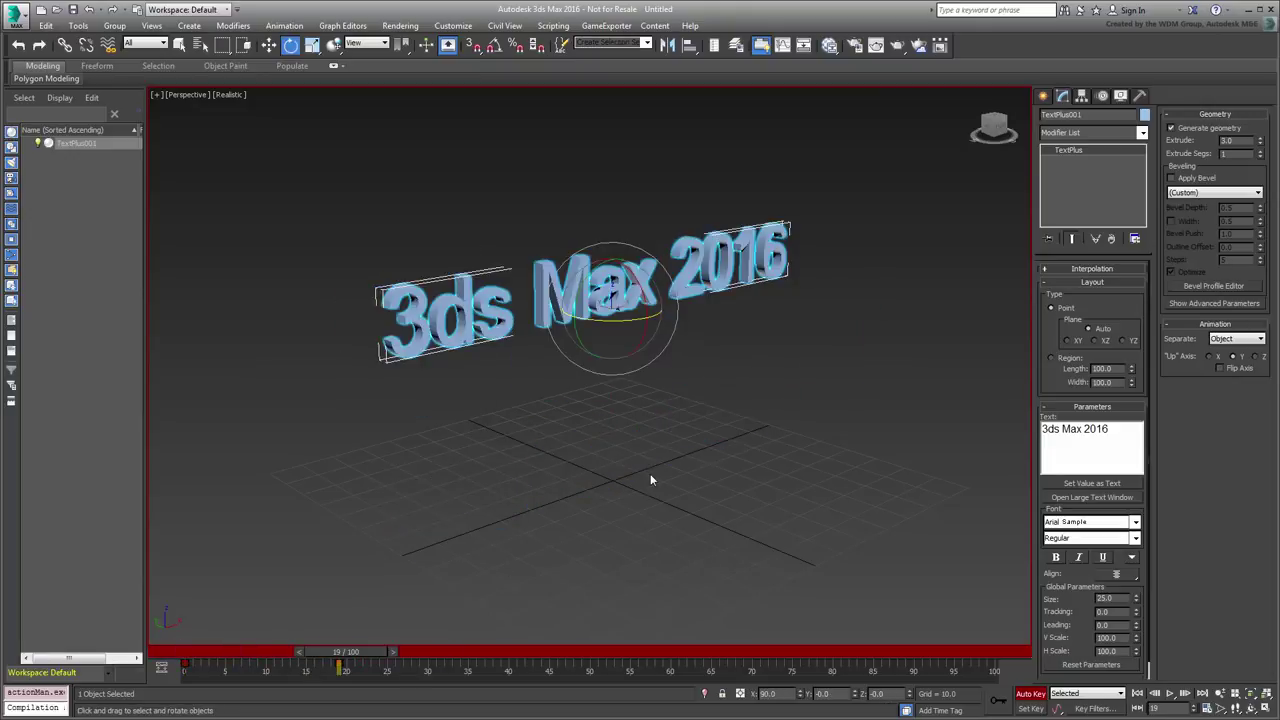
- Undo the text's animated transforms, turn off Auto Key and deselect the text
key("ctrl+z")
key("n")
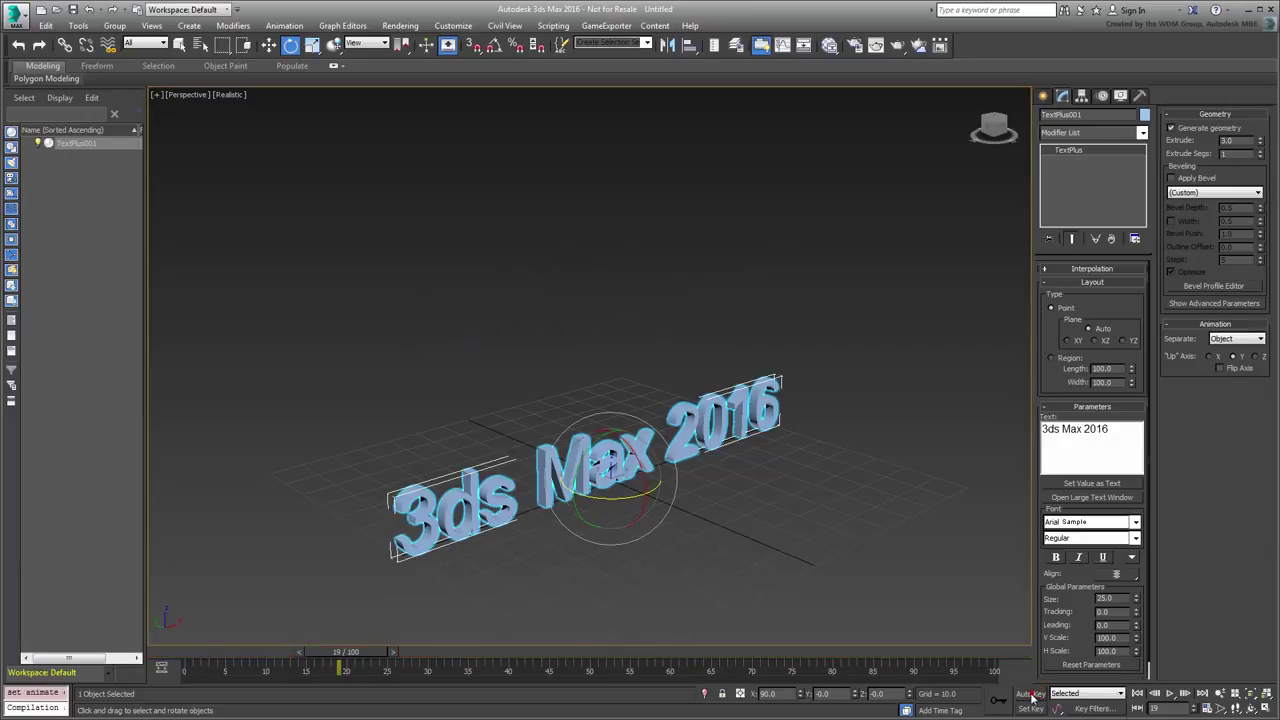
left_click(775, 548)
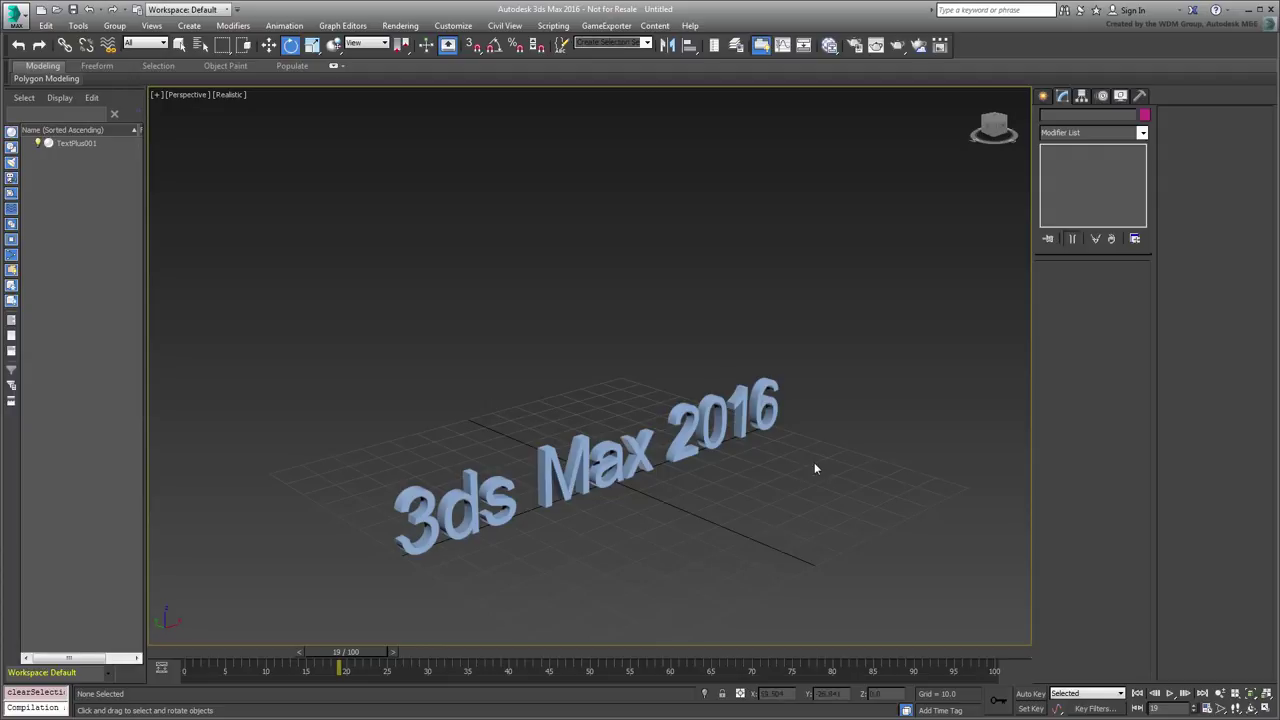
- Create a box in front of the text, about 10.6 long, 12.4 wide and 14.9 high
left_click(1044, 97)
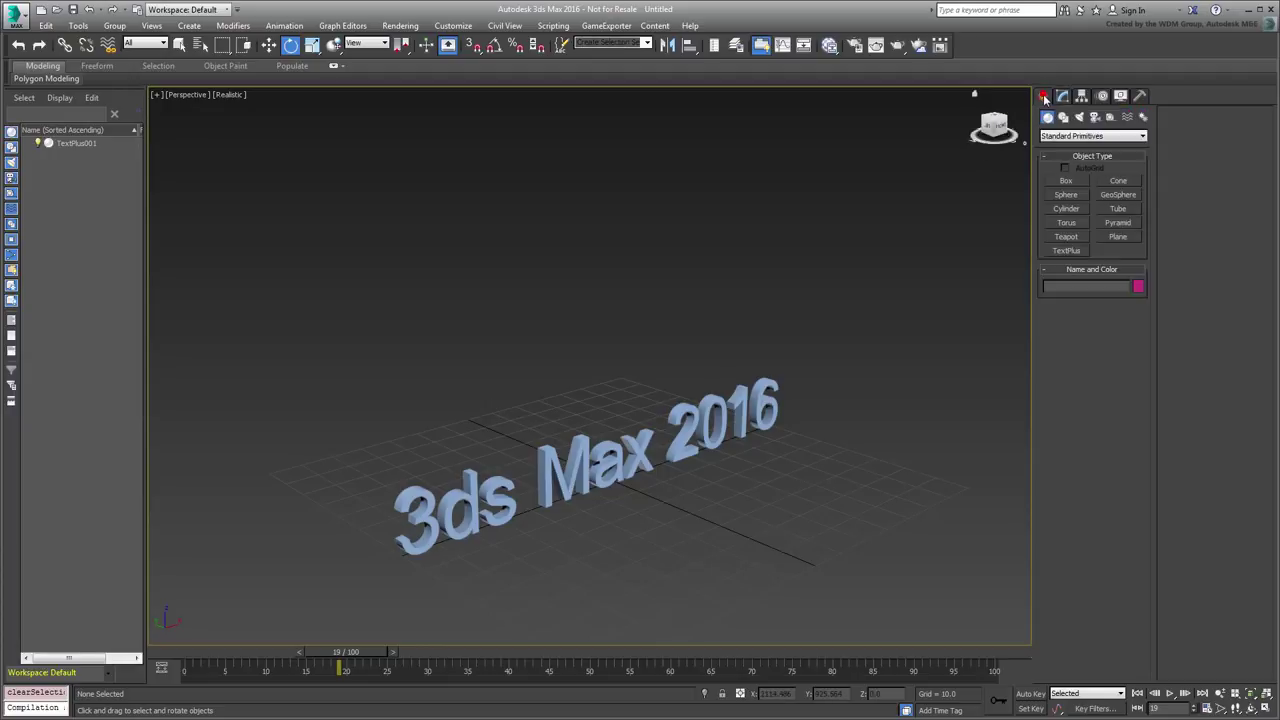
left_click(1066, 181)
left_click_drag(571, 526, 633, 518)
left_click(642, 460)
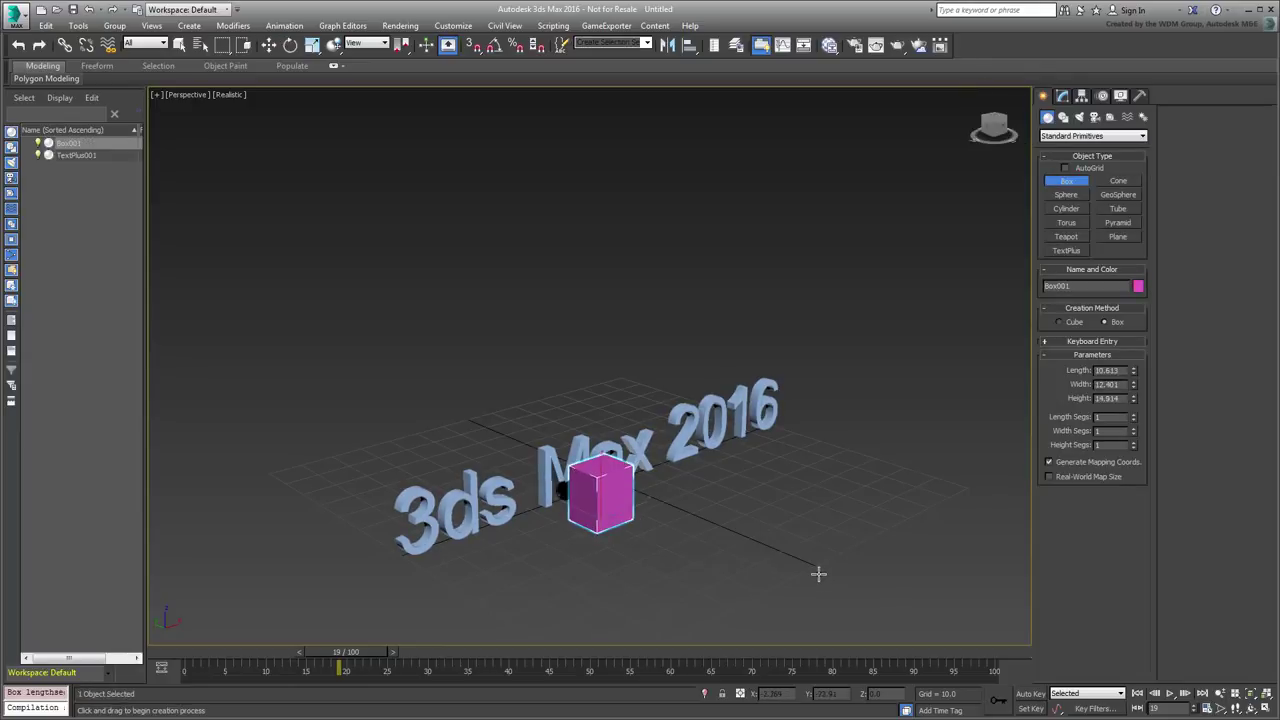
- Center the box's pivot on the object and leave pivot editing
left_click(1082, 96)
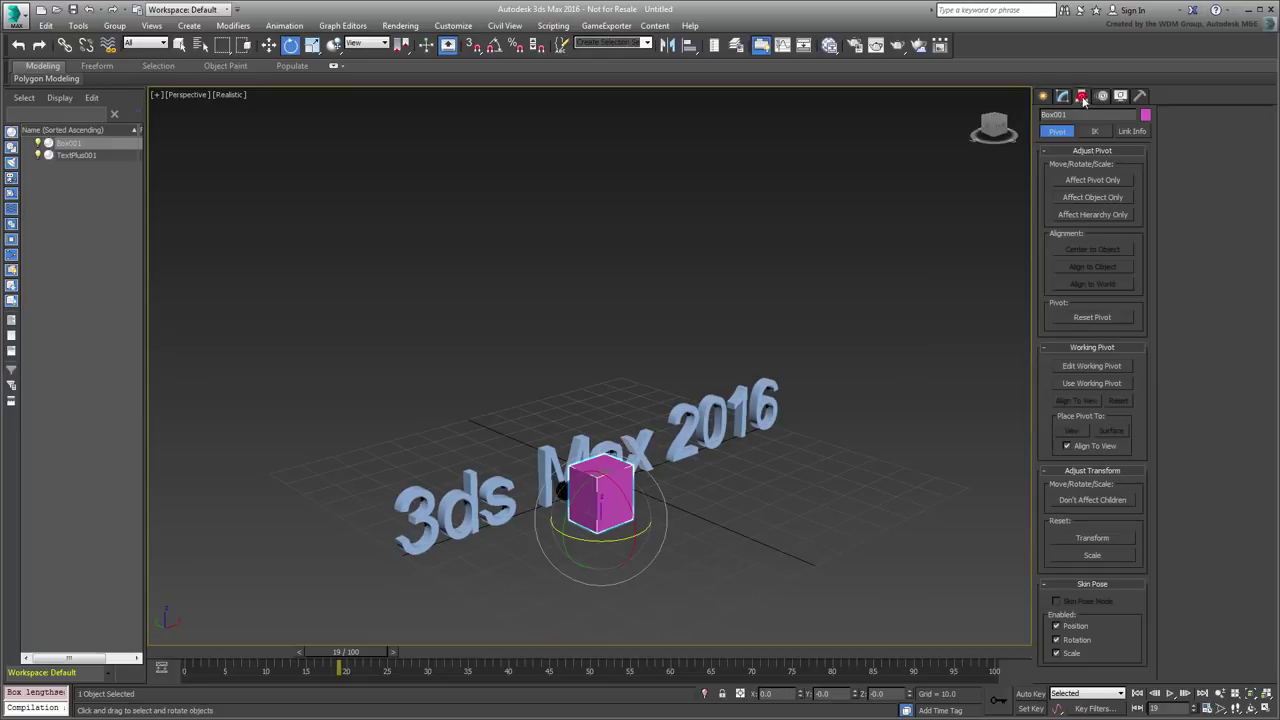
left_click(1093, 181)
left_click(1097, 250)
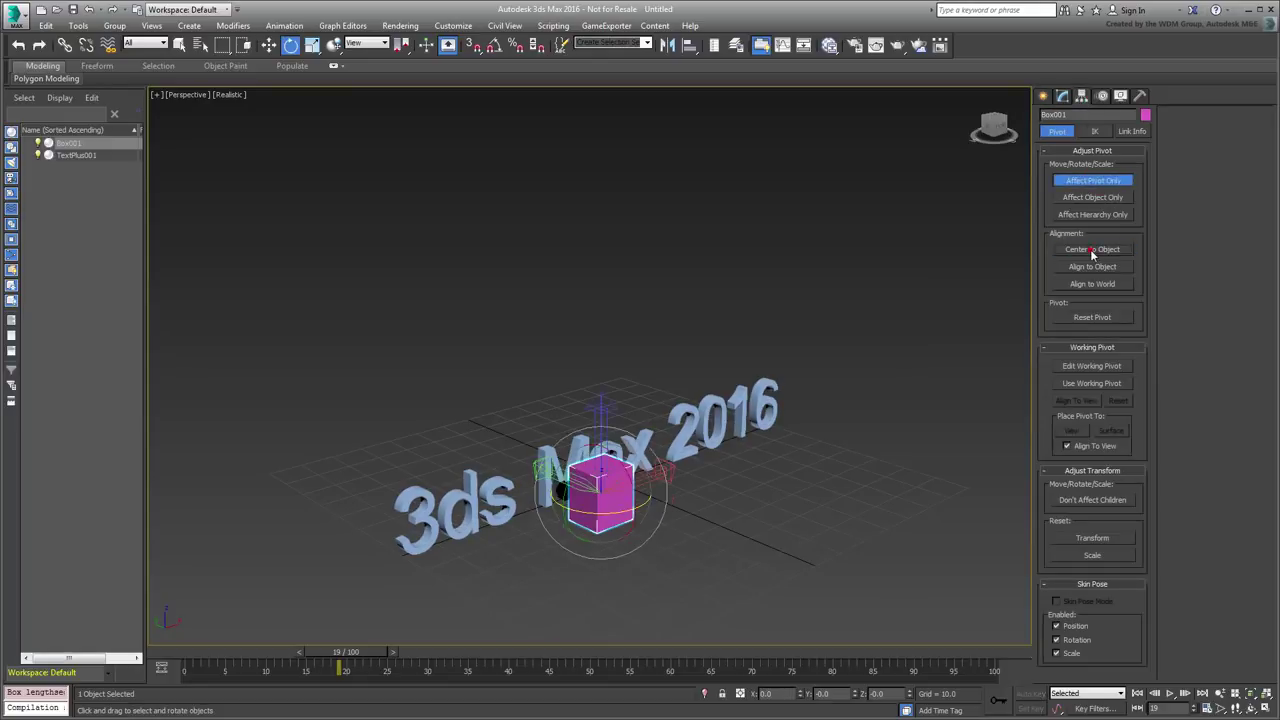
left_click(1093, 181)
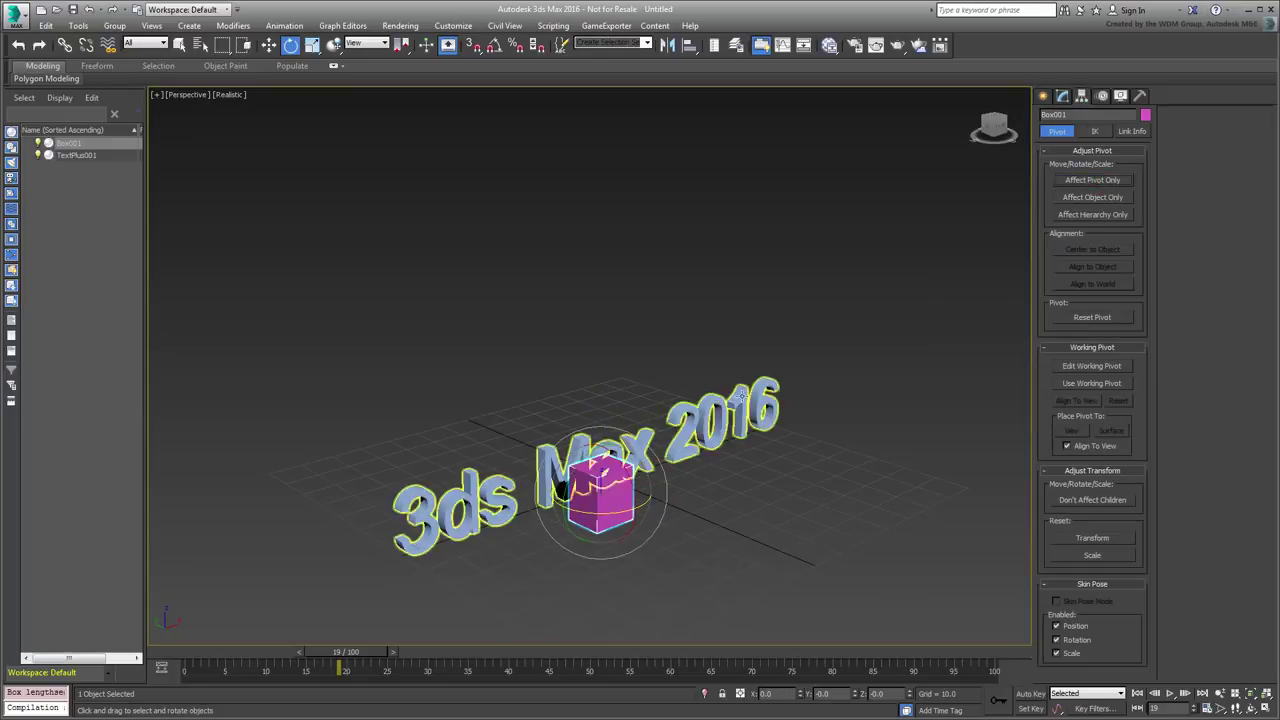
mouse_move(612, 494)
left_mouse_down()
mouse_move(623, 487)
mouse_move(612, 492)
left_mouse_up()
right_click(612, 492)
- Move the box straight up above the text to a Z position of about 87.8
right_click(815, 525)
left_click(826, 529)
left_click_drag(599, 452, 588, 143)
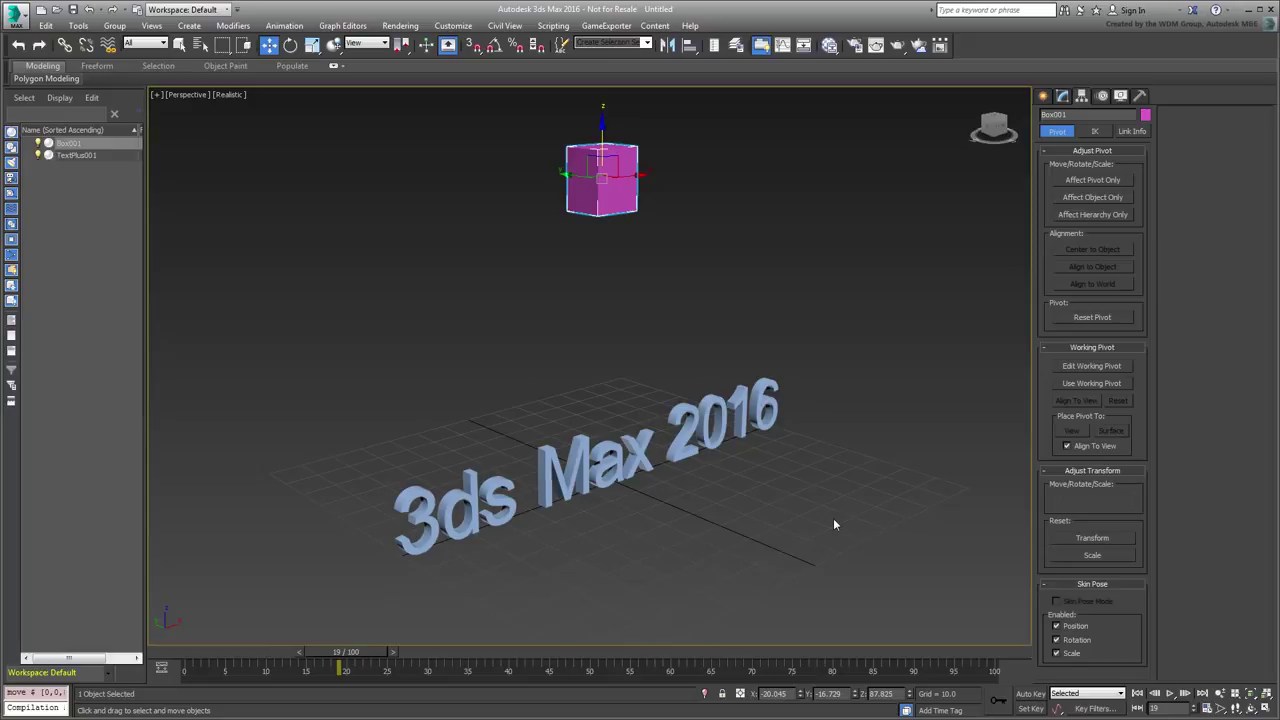
- With Auto Key on, lower the box to a Z position of about 7.6 at frame 40
left_click(1031, 693)
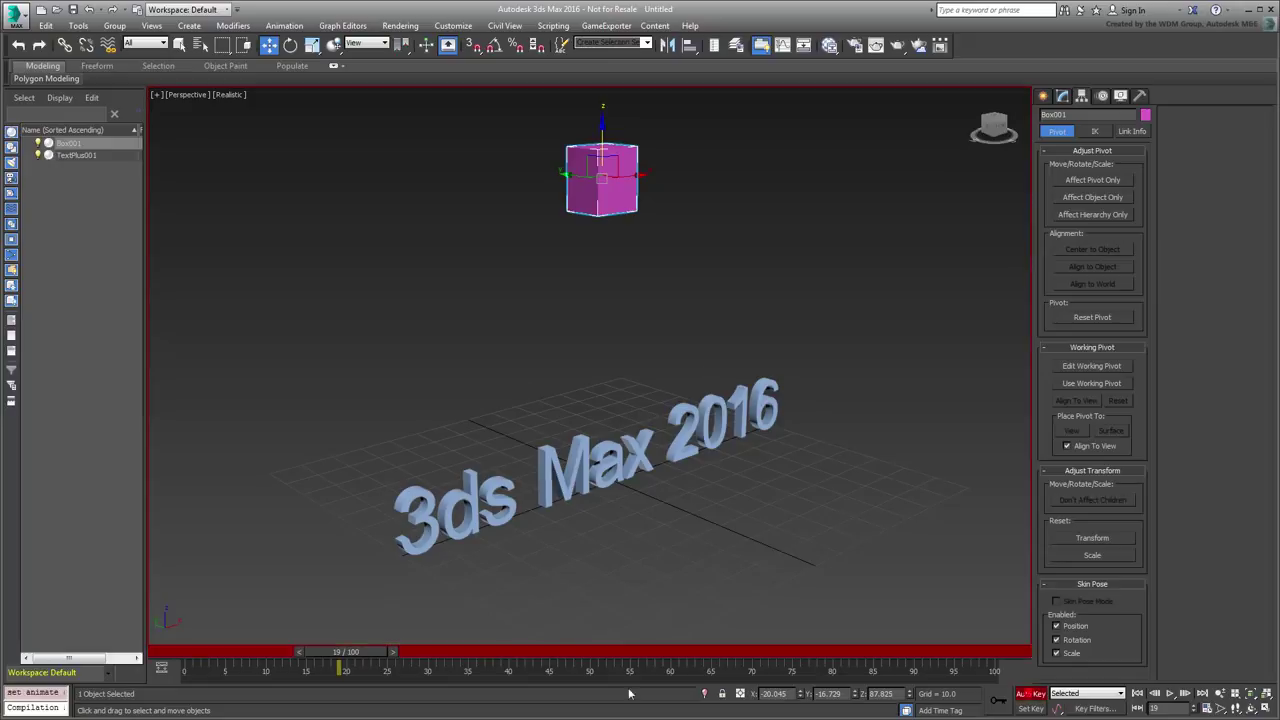
left_click_drag(351, 653, 514, 653)
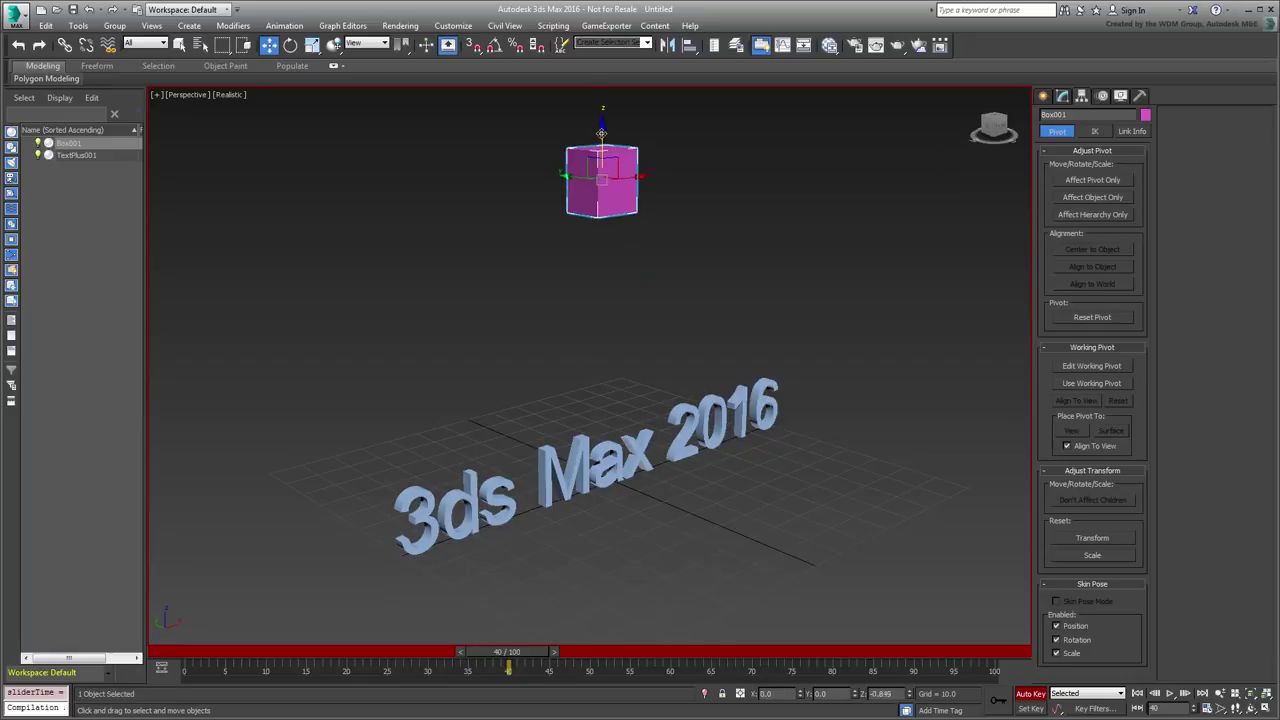
left_click_drag(602, 130, 587, 465)
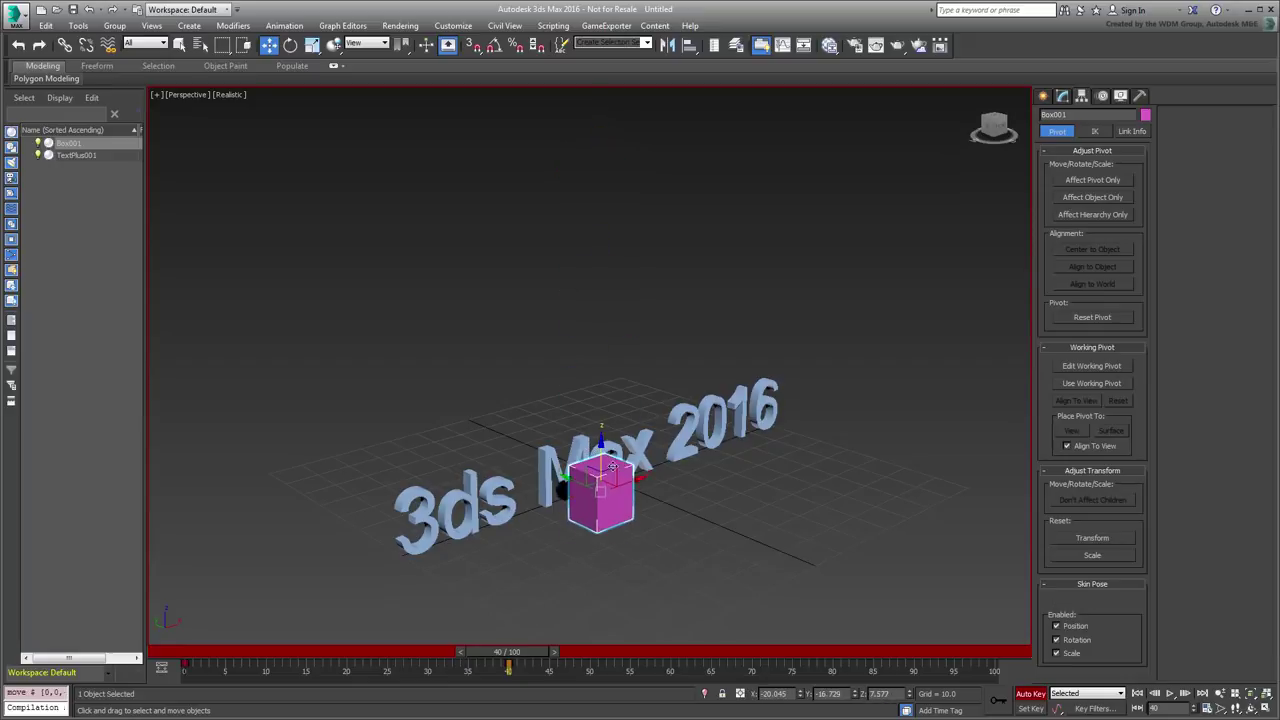
- Rotate the box about 77 degrees around its X axis at frame 40
right_click(629, 474)
left_click(645, 494)
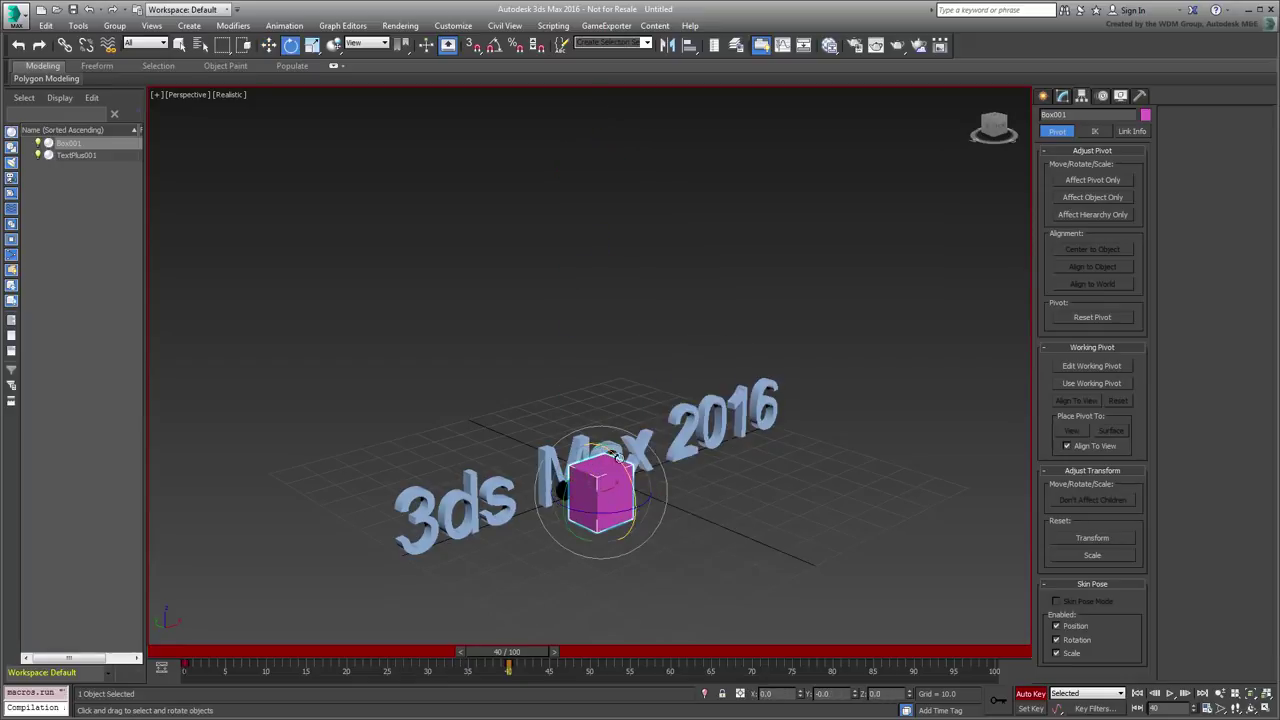
left_click_drag(618, 458, 667, 551)
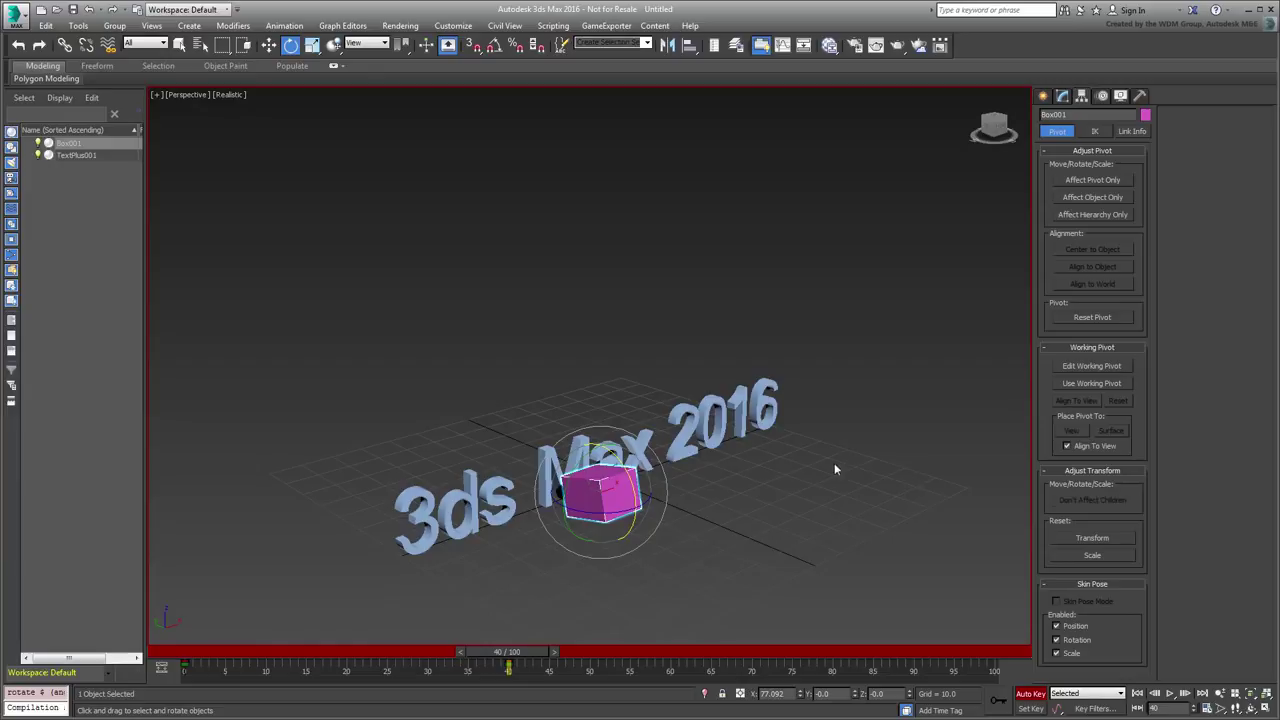
- Open the Curve Editor for the box and set the tangent of its Z Position key at frame 0 to linear
right_click(770, 466)
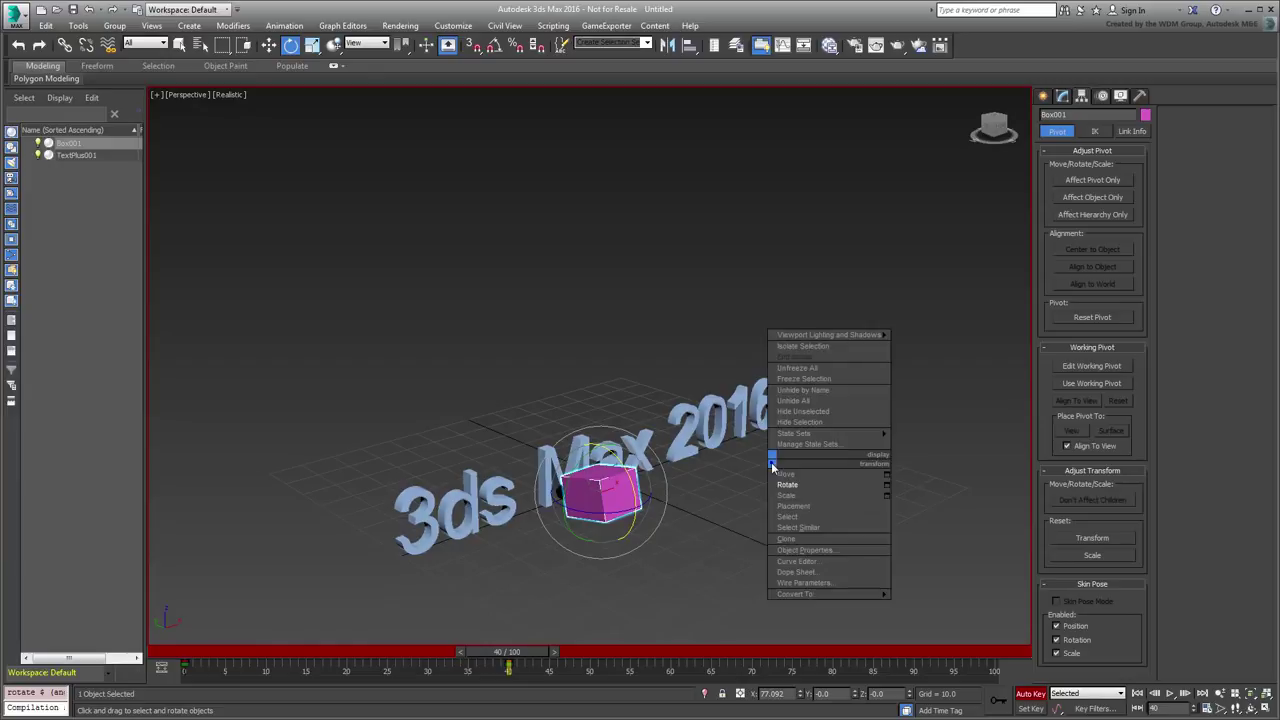
left_click(811, 565)
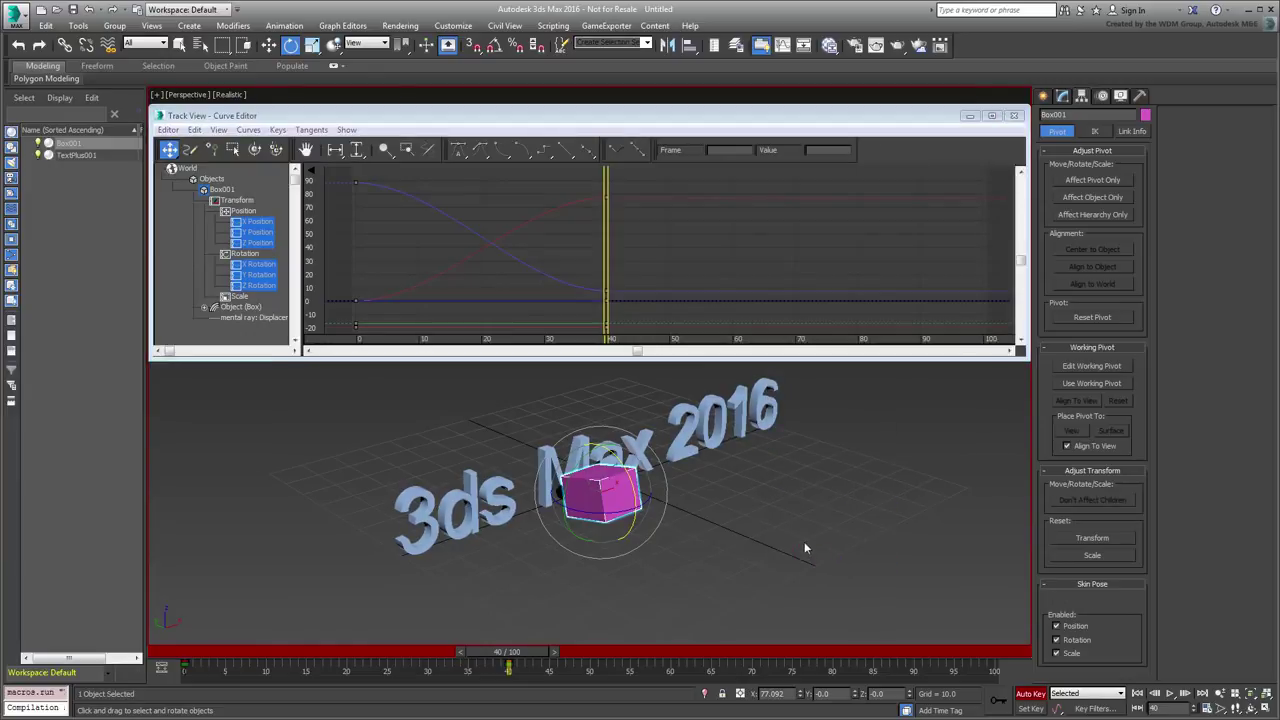
left_click(256, 243)
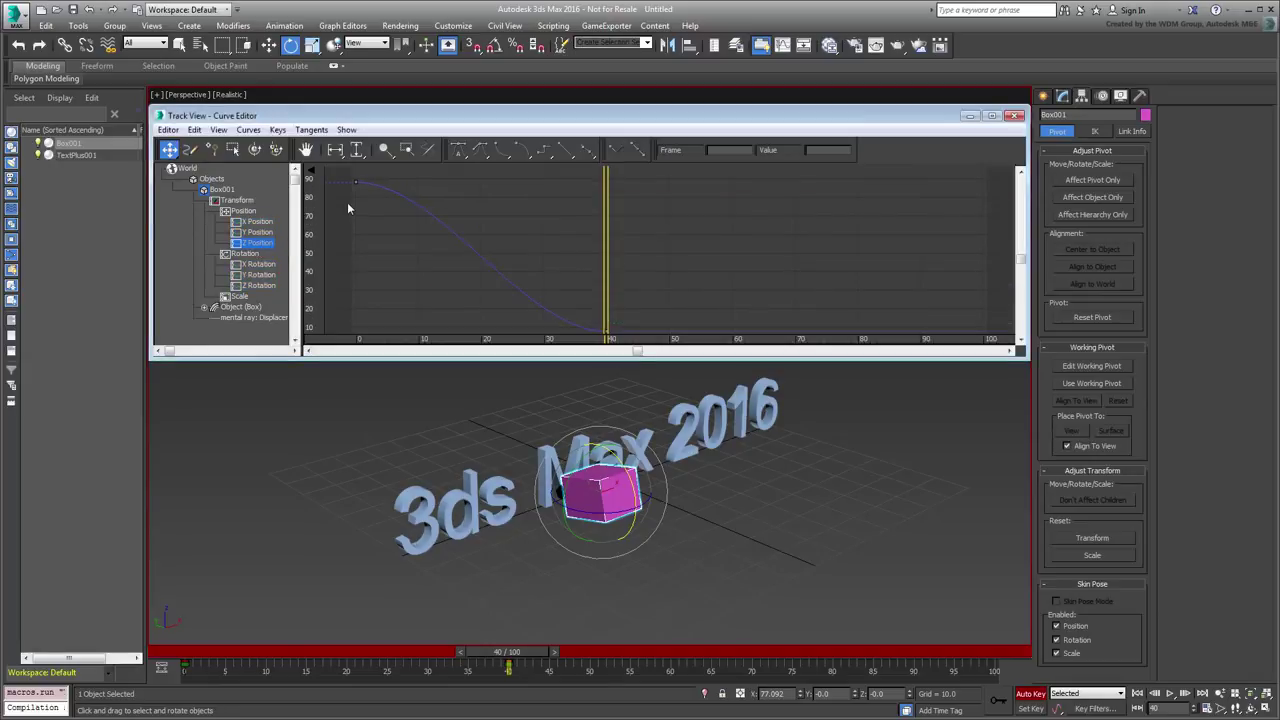
left_click_drag(384, 169, 334, 204)
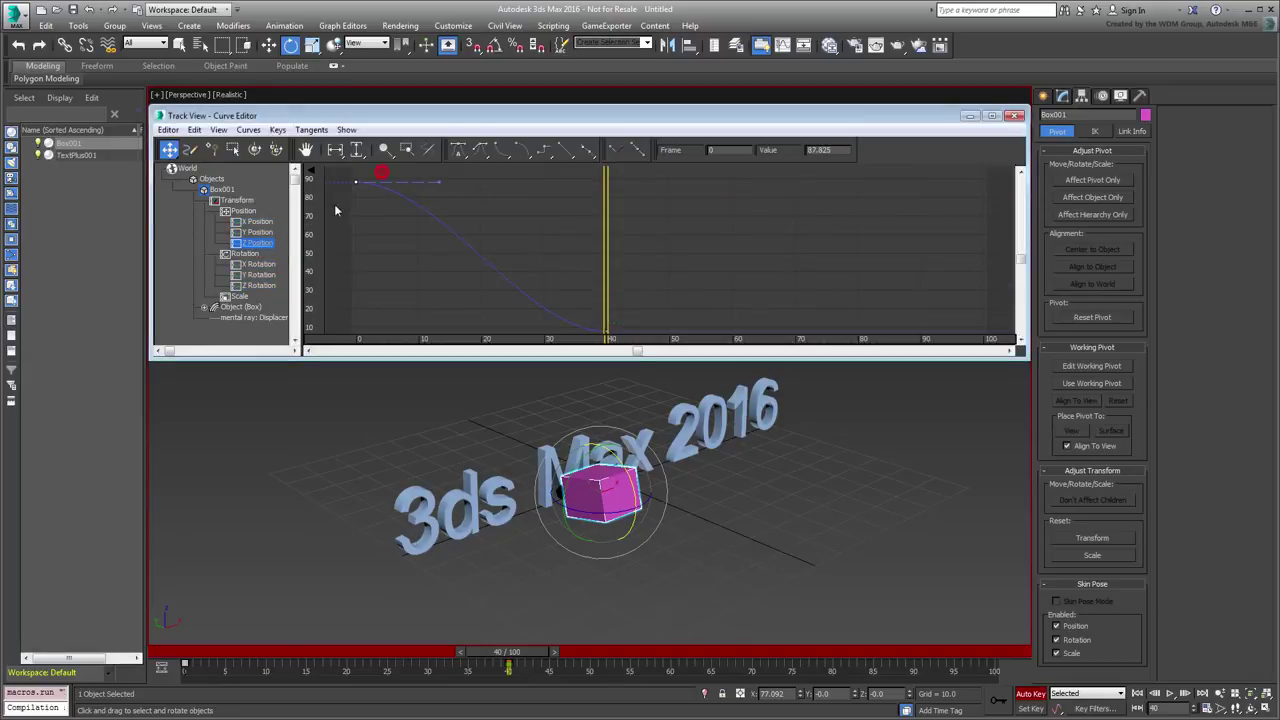
left_click(564, 150)
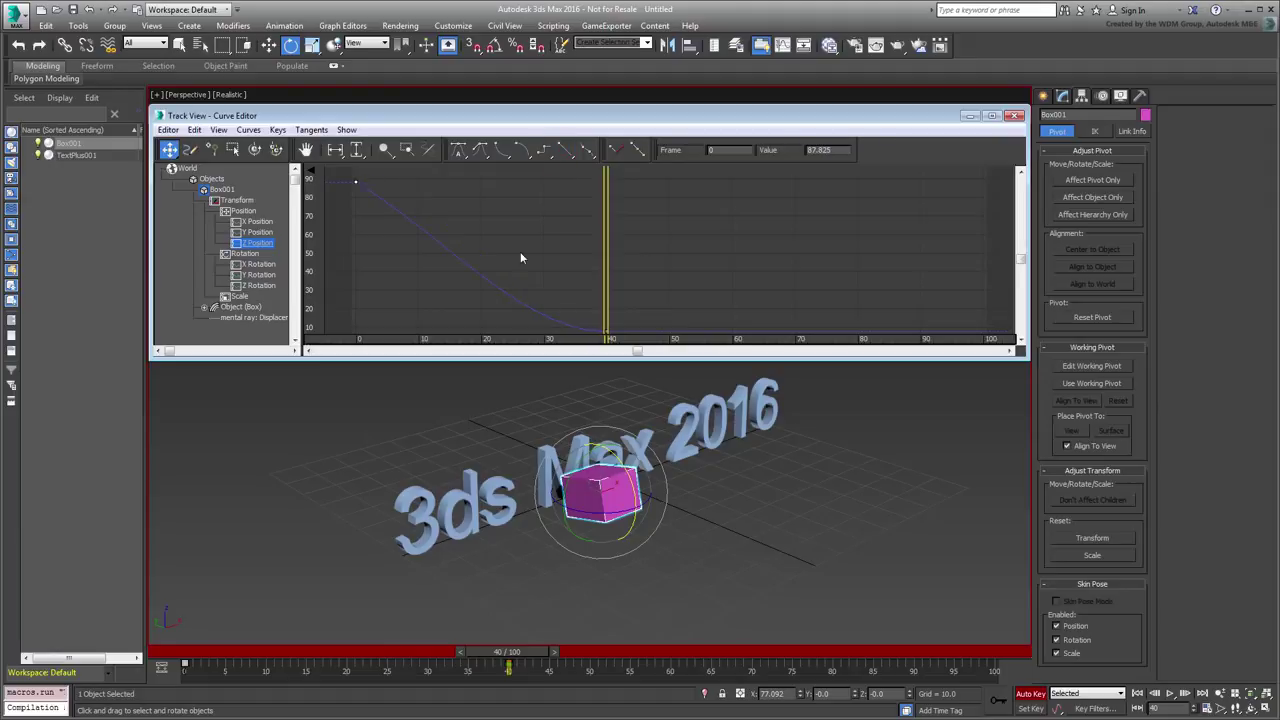
- On the box's X Rotation curve, make the frame 0 key linear and set the frame 40 key's value to 720
left_click(259, 265)
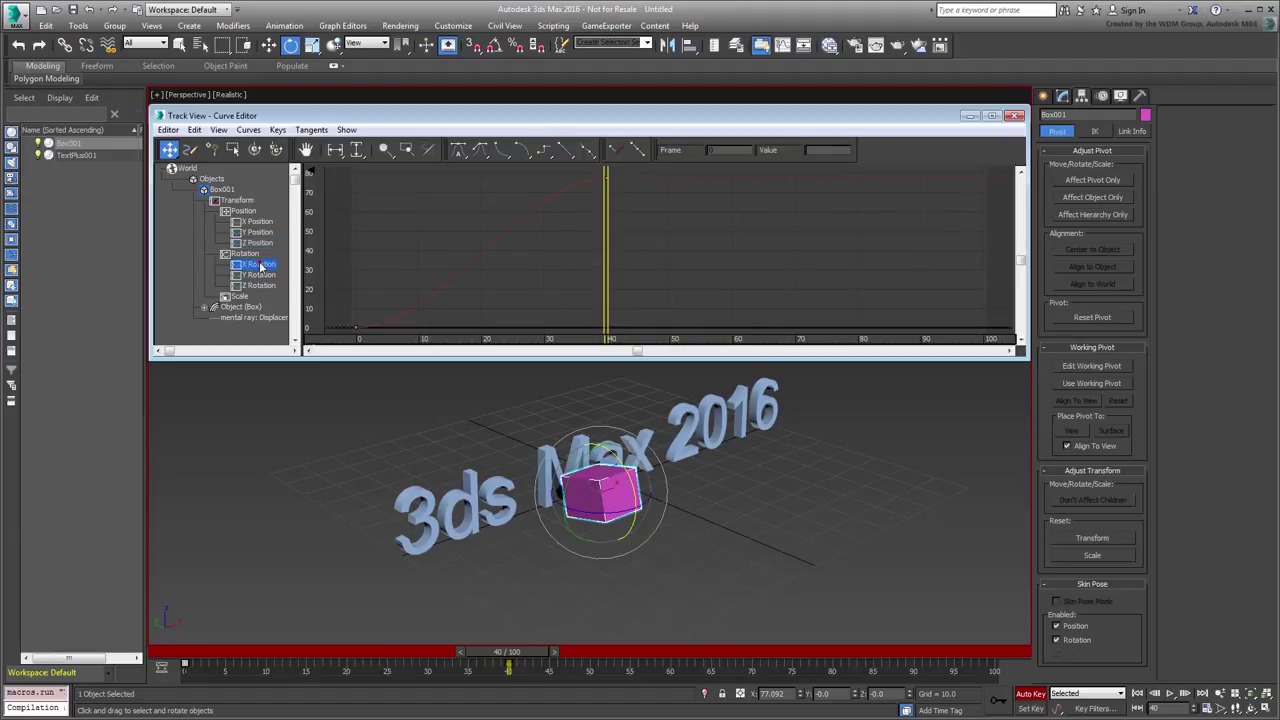
left_click_drag(400, 272, 330, 338)
left_click_drag(656, 250, 556, 156)
double_click(828, 149)
type("720")
key("Return")
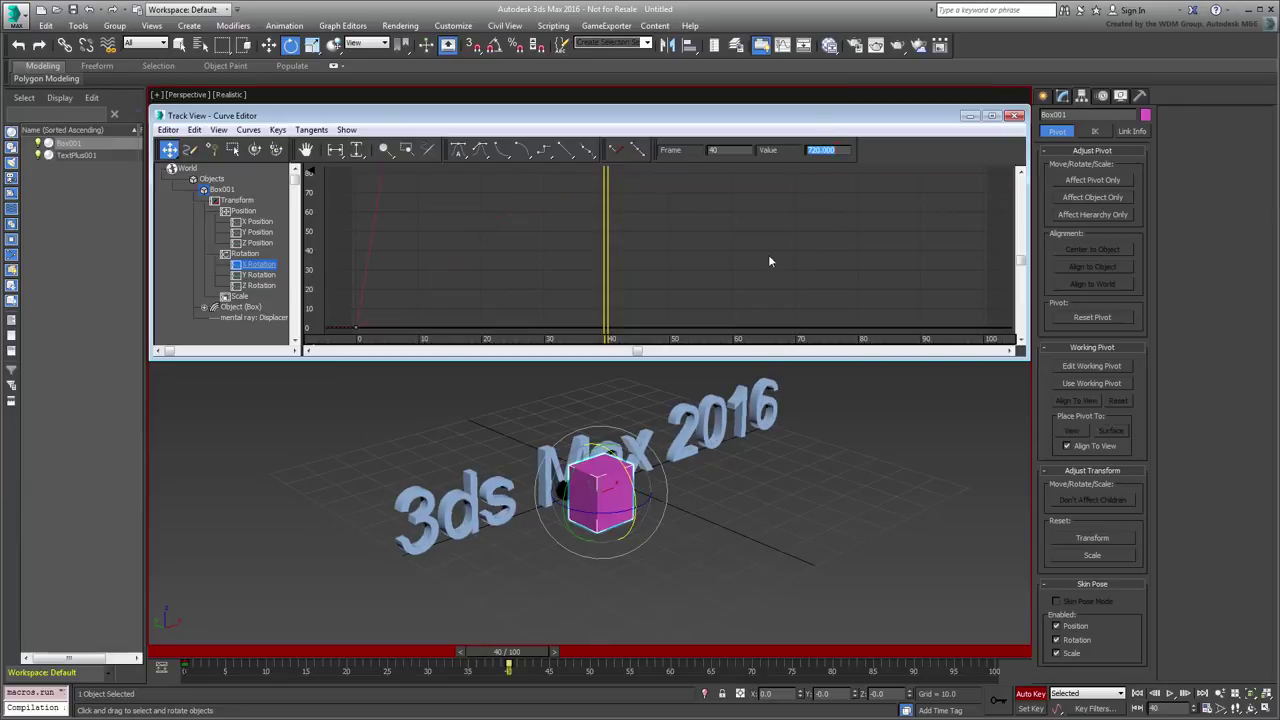
left_click(357, 149)
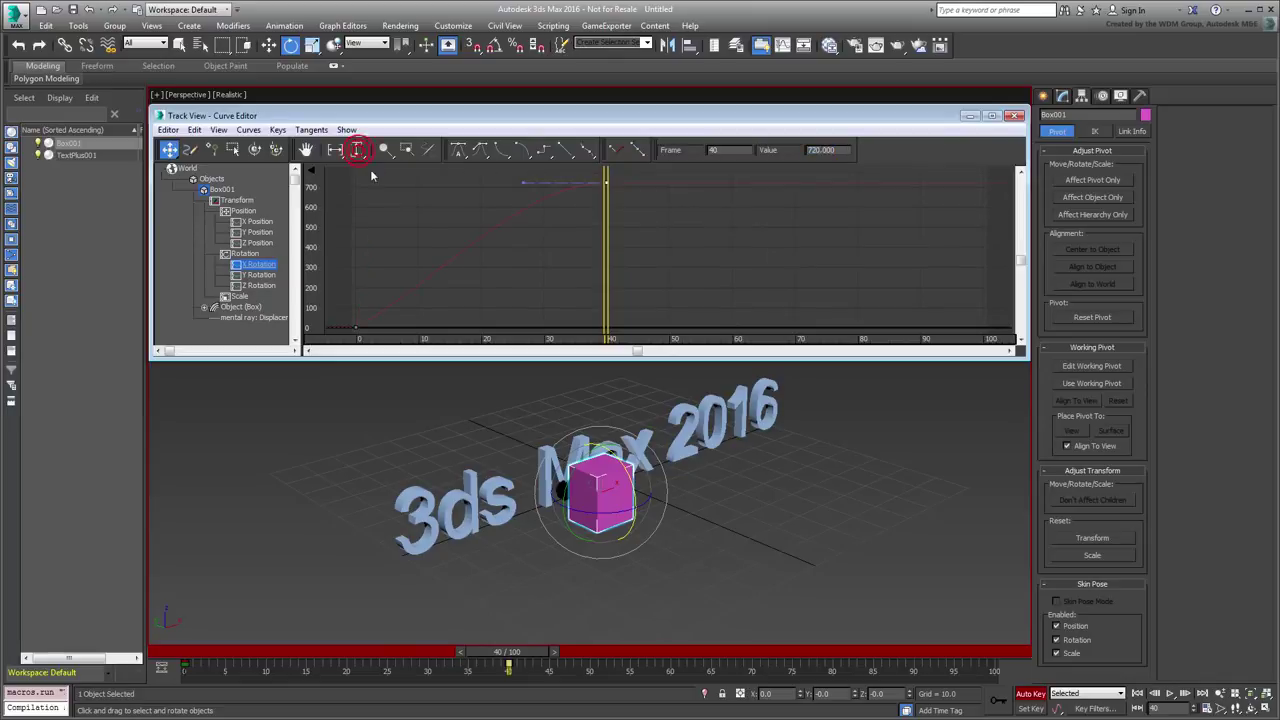
left_click(1014, 115)
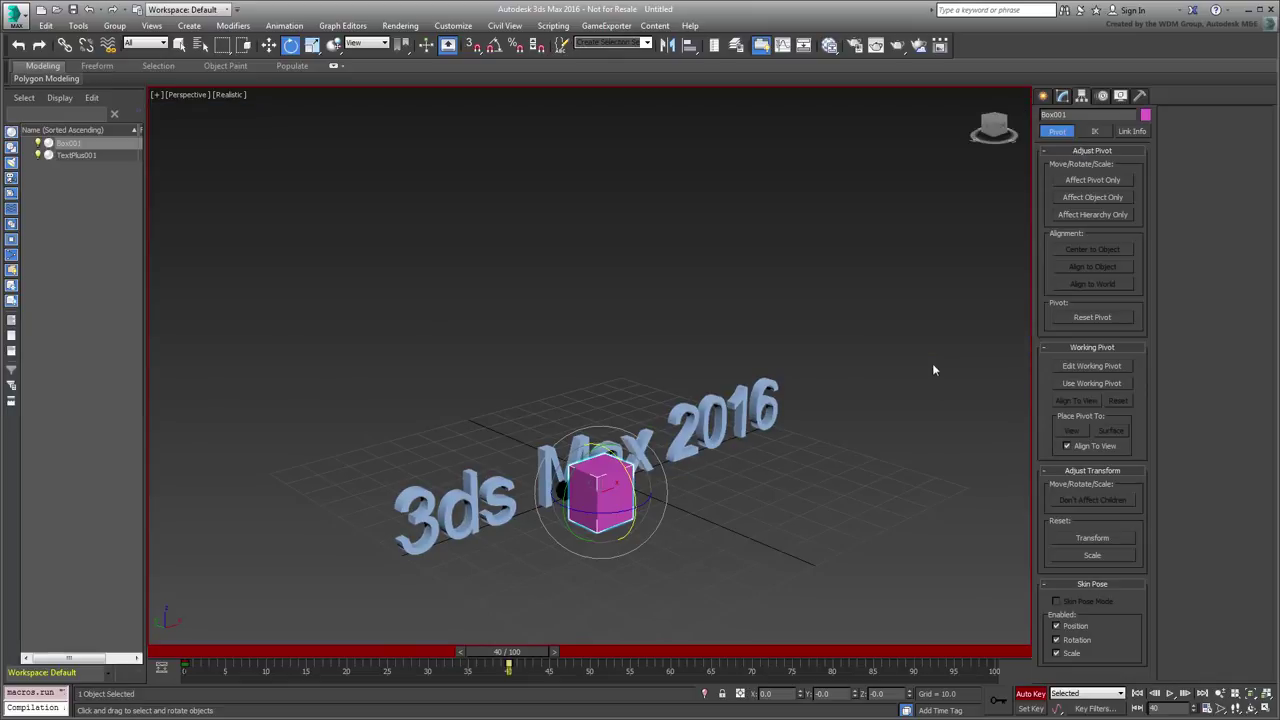
- Turn off Auto Key and scrub the timeline to review the box's drop and rotation
left_click(1030, 693)
left_click_drag(469, 664, 497, 664)
key("e")
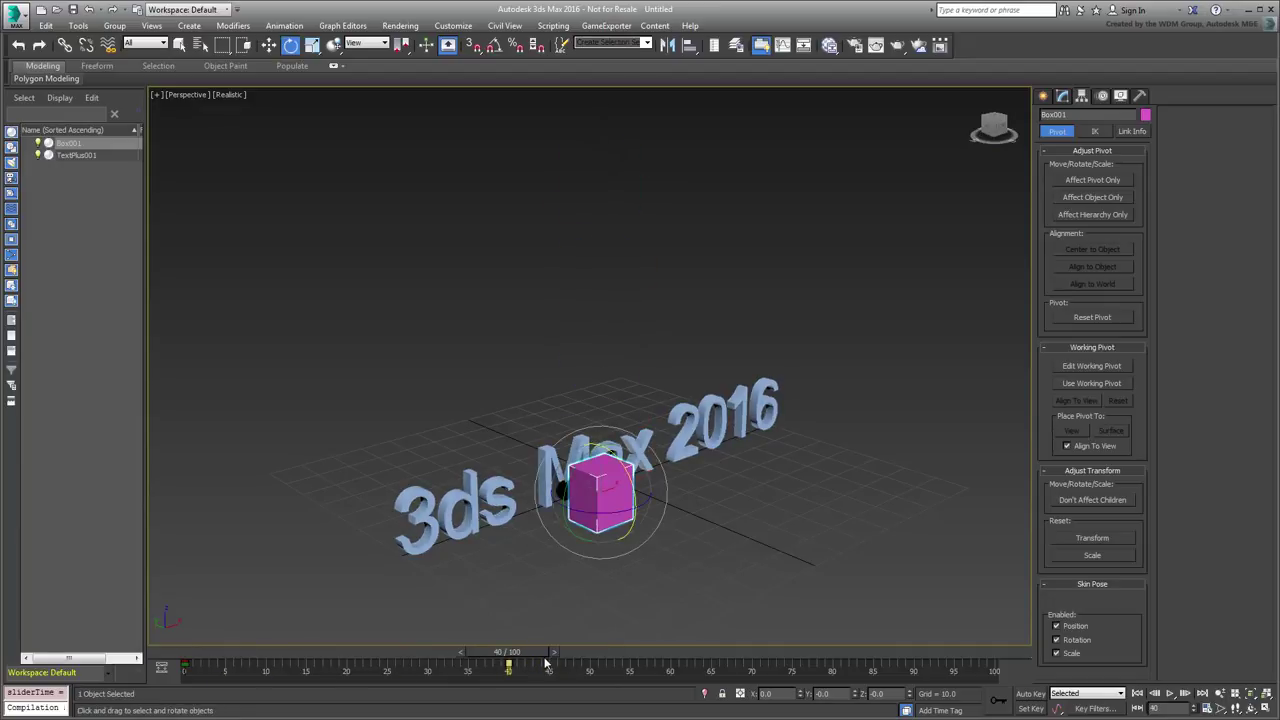
- Start creating an animation preset from the box, filtering the controllers to Transform and Animated only
left_click(296, 26)
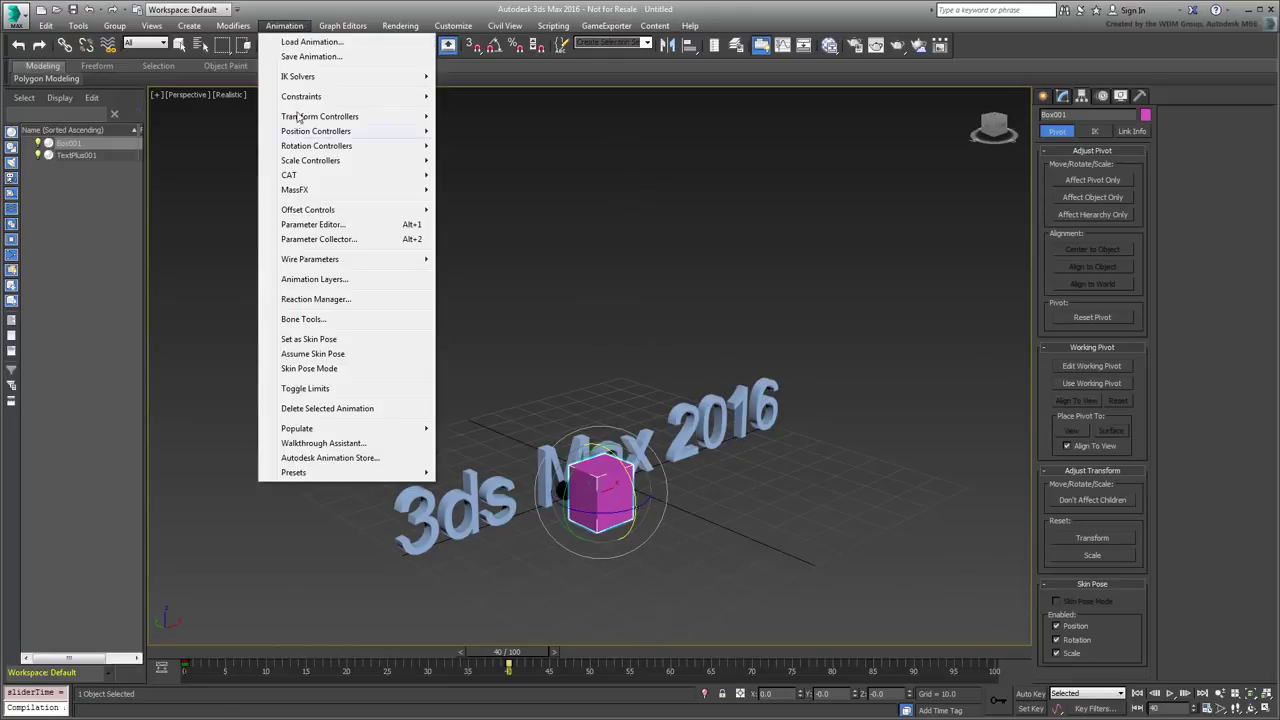
left_click(316, 471)
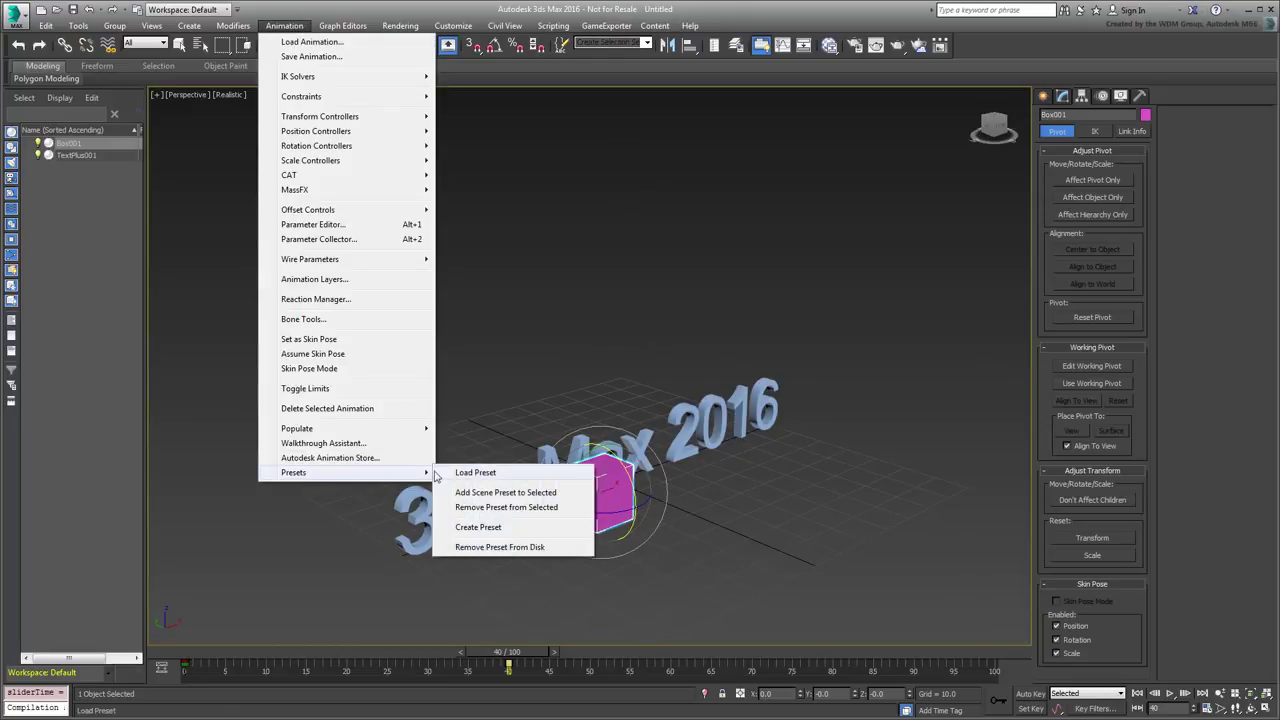
left_click(482, 527)
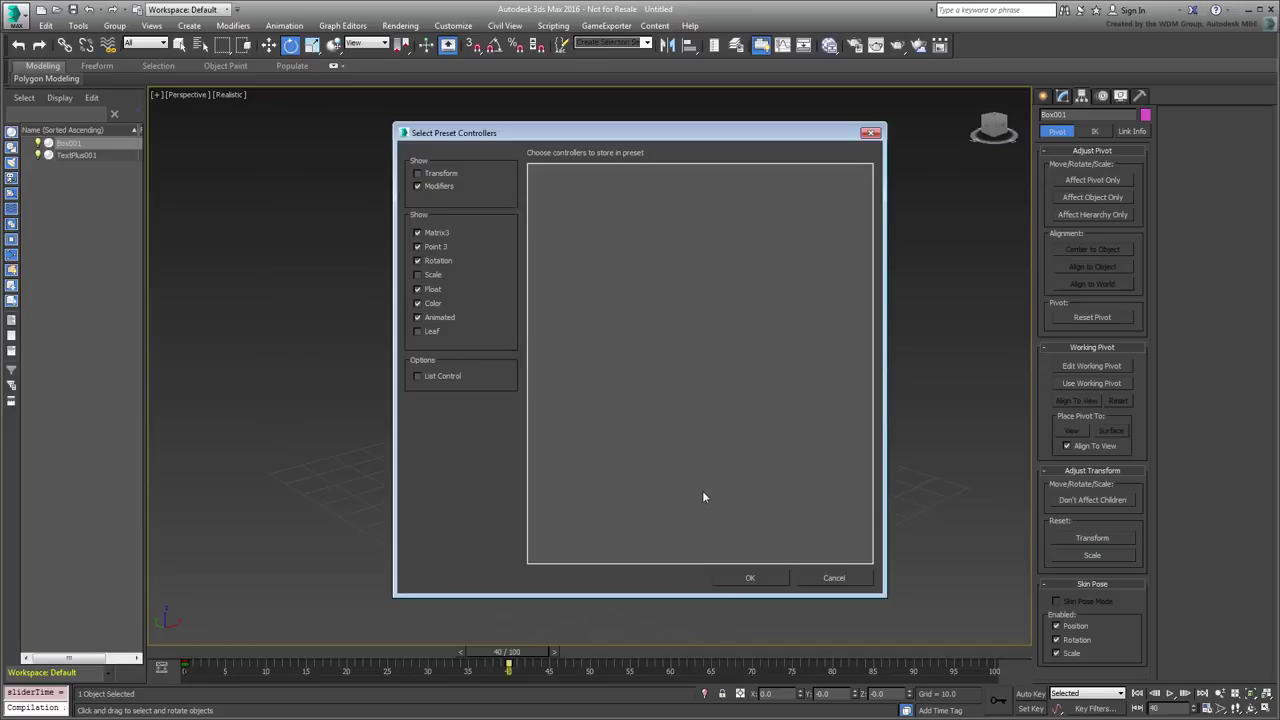
left_click(419, 174)
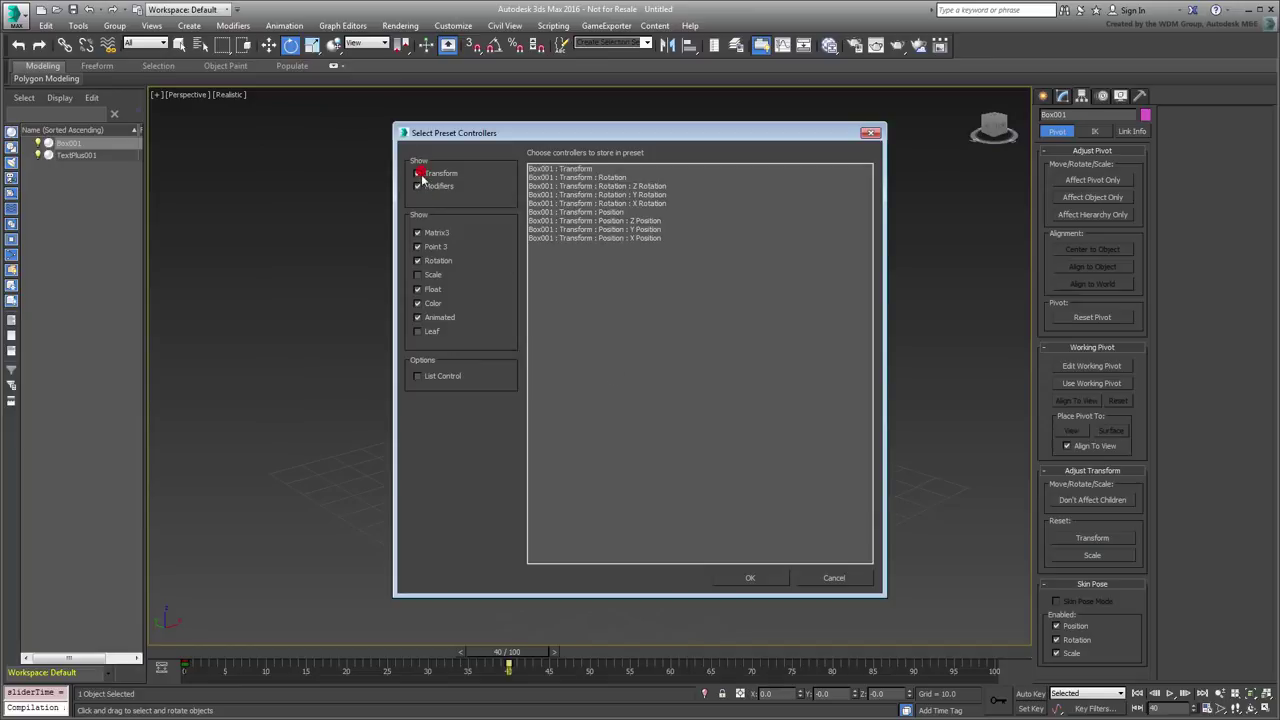
left_click(419, 187)
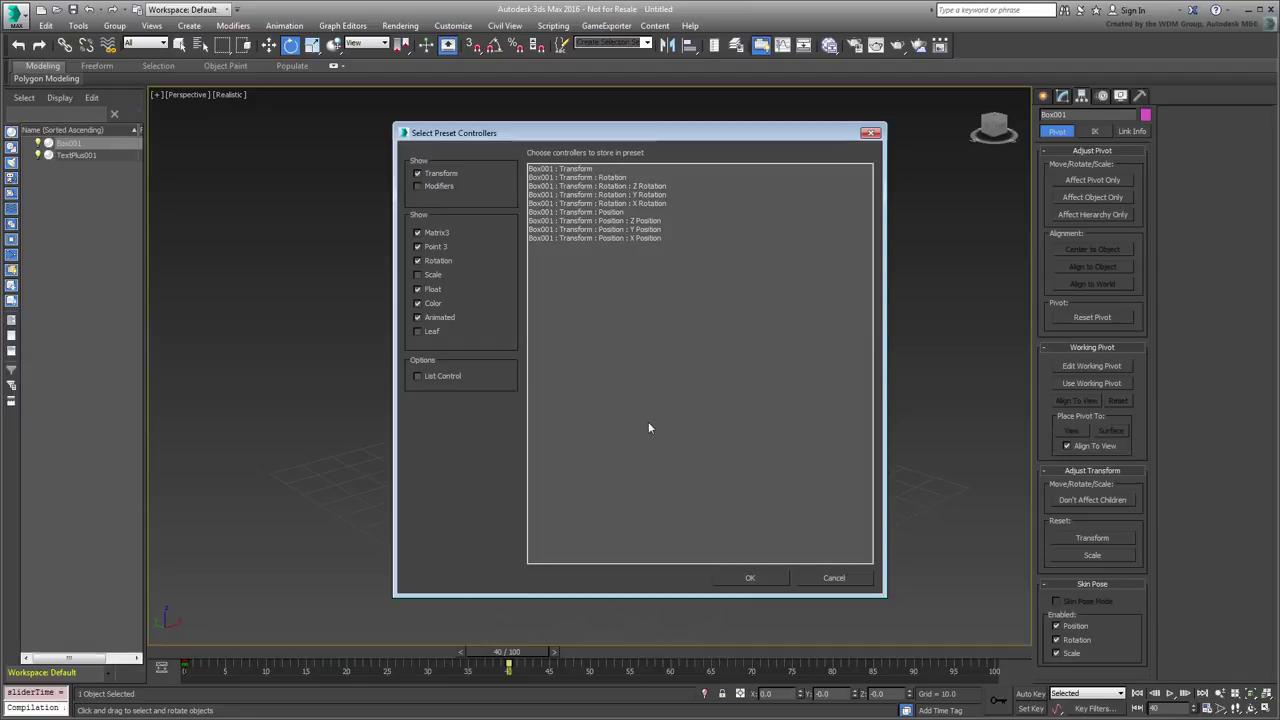
left_click(418, 233)
left_click(418, 247)
left_click(418, 260)
left_click(418, 290)
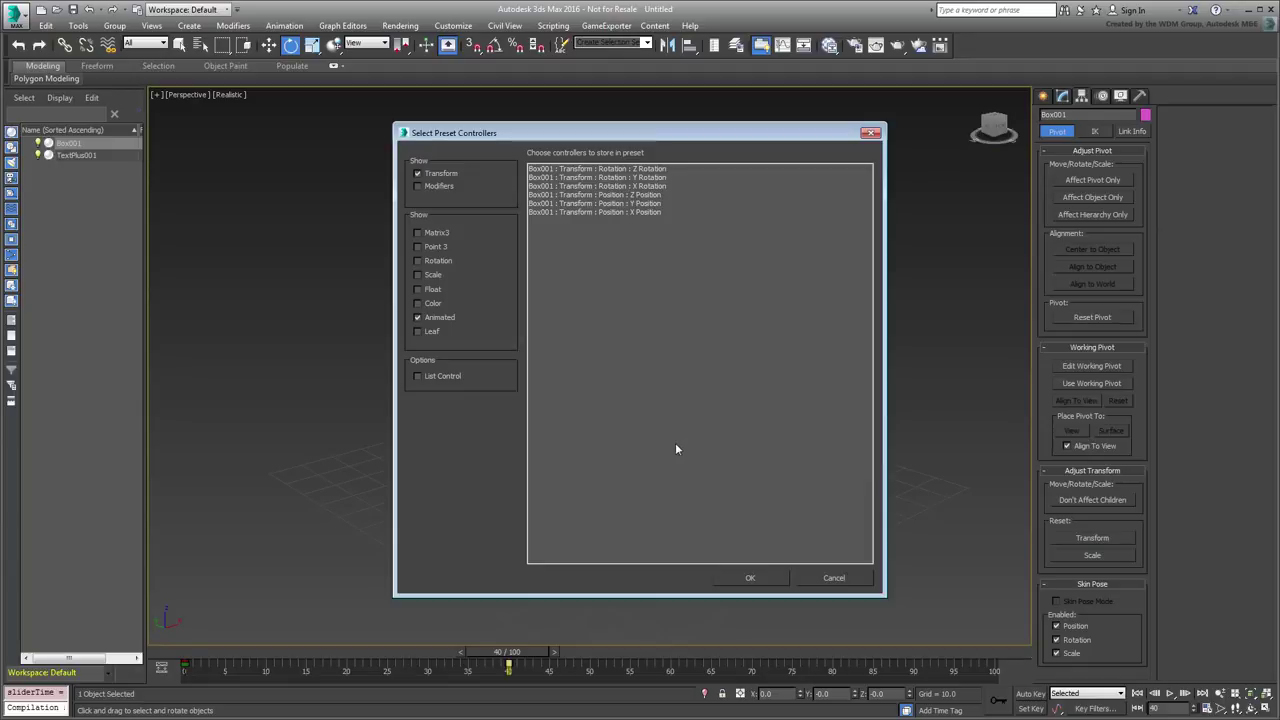
- Store all the box's X, Y and Z Rotation and X, Y and Z Position controllers in the preset
left_click(604, 169)
left_click(604, 215, "shift")
left_click(755, 577)
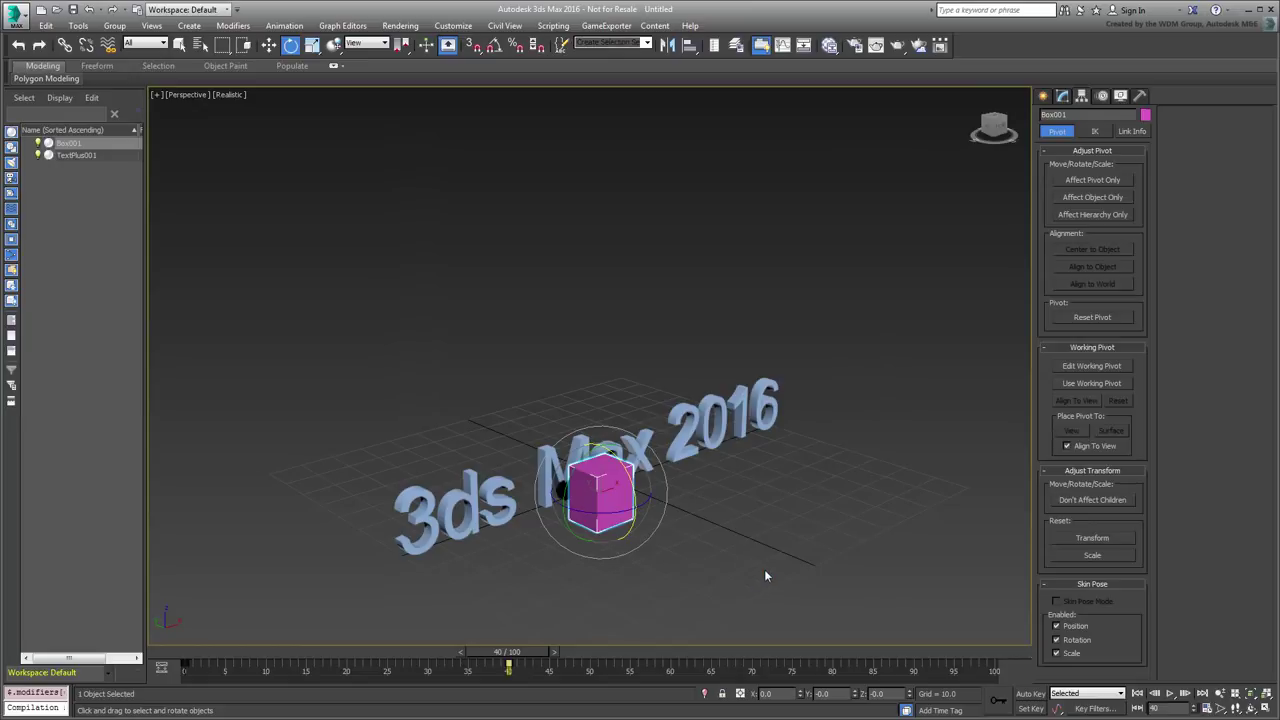
- Name the box's animation preset "Tumble" and save it
left_click(1063, 96)
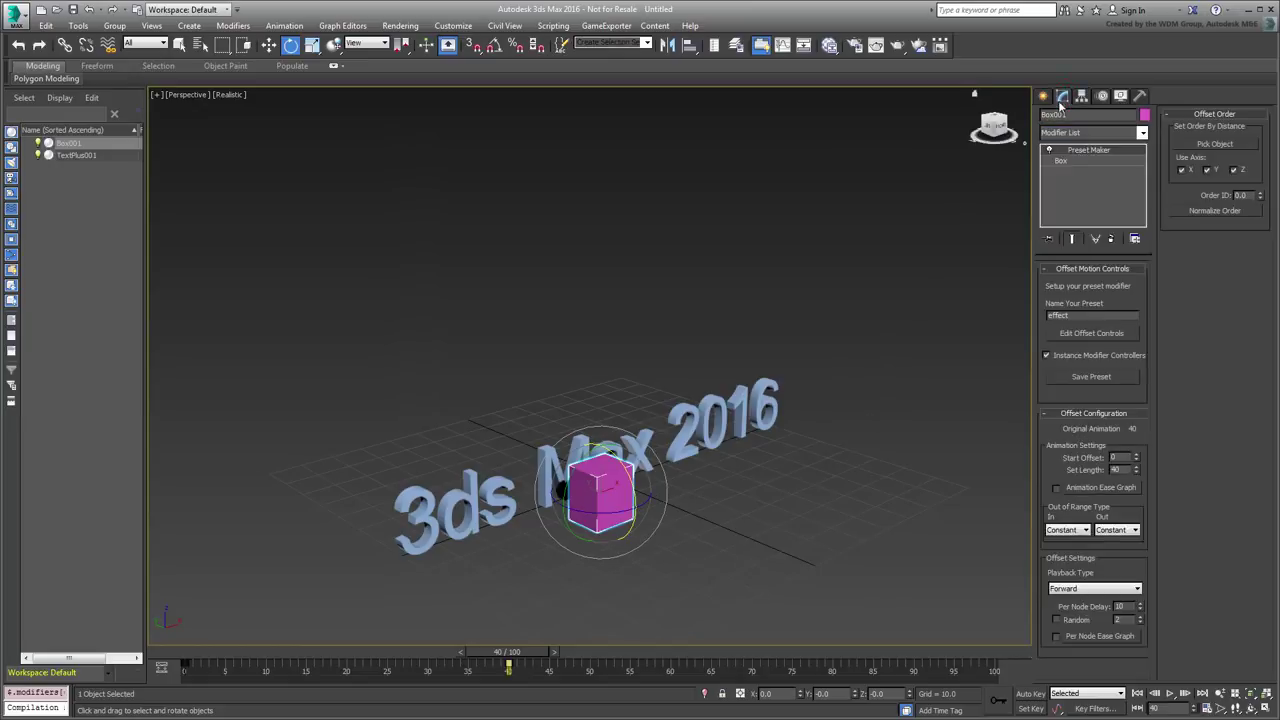
double_click(1085, 316)
type("Tumble")
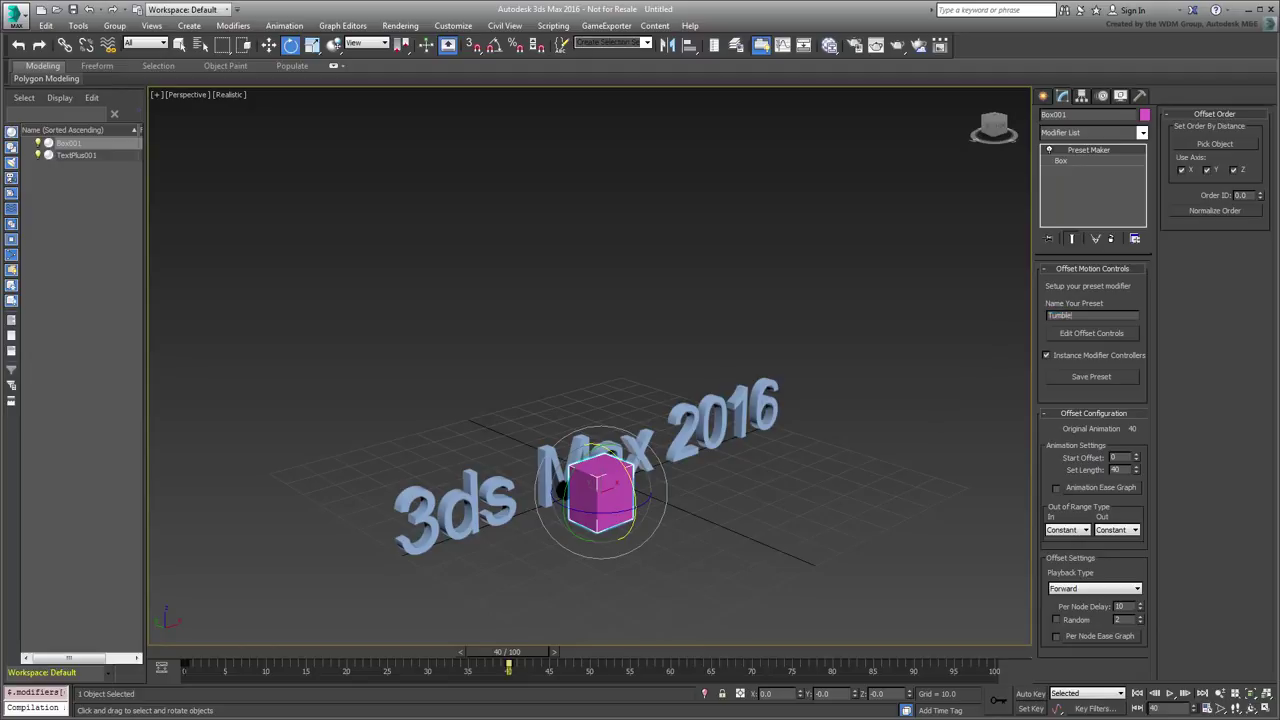
left_click(1096, 378)
- Delete the box and load the Tumble preset onto the "3ds Max 2016" text
middle_click_drag(797, 445, 808, 441)
key("Delete")
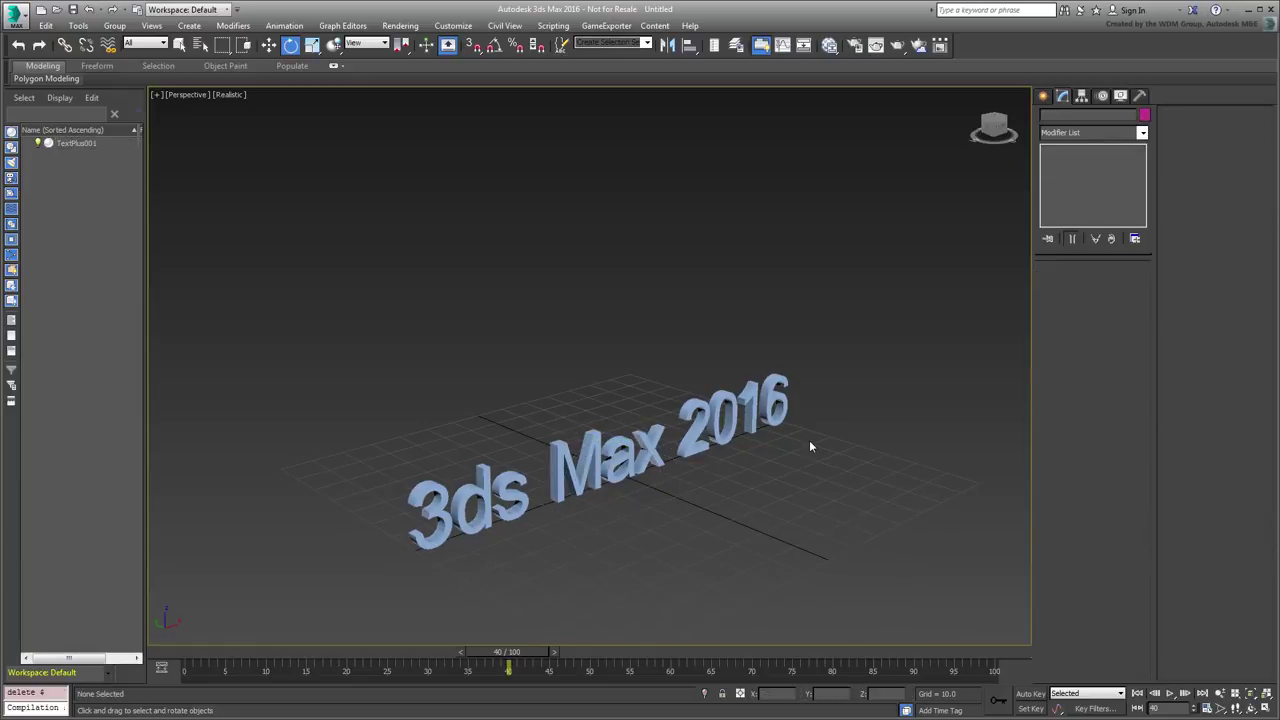
left_click(666, 454)
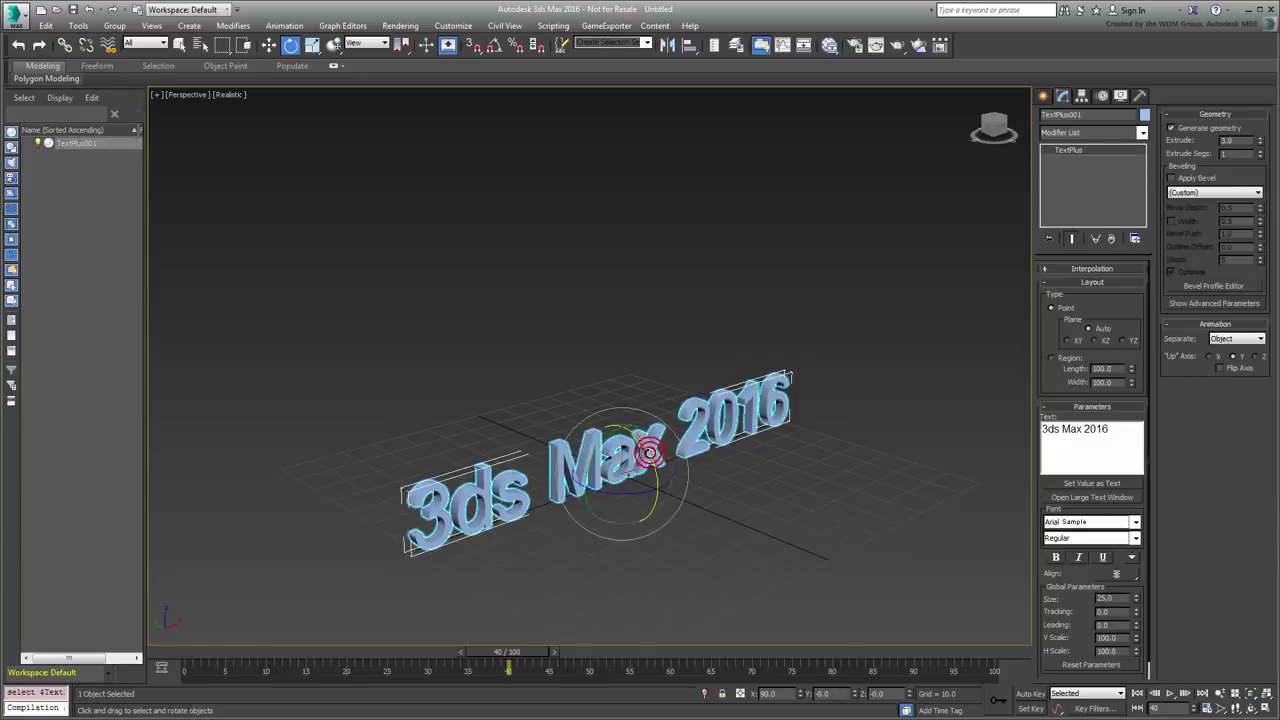
left_click(284, 25)
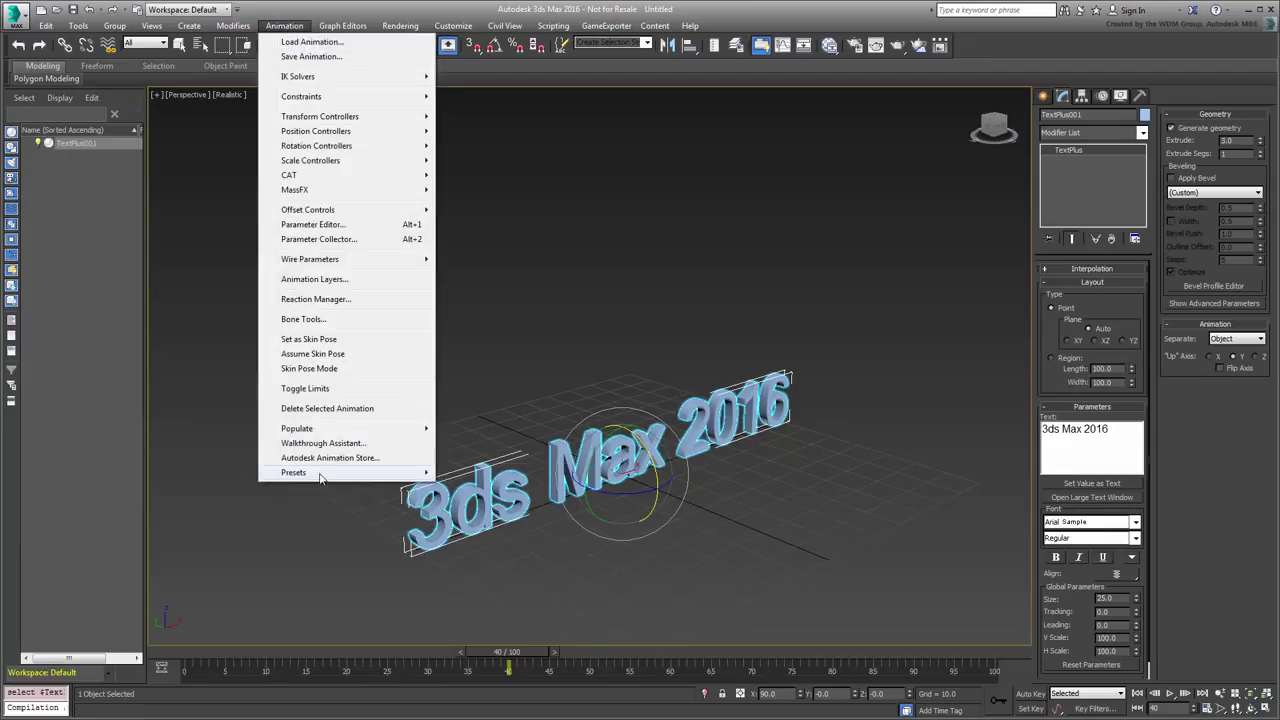
mouse_move(318, 472)
left_click(513, 476)
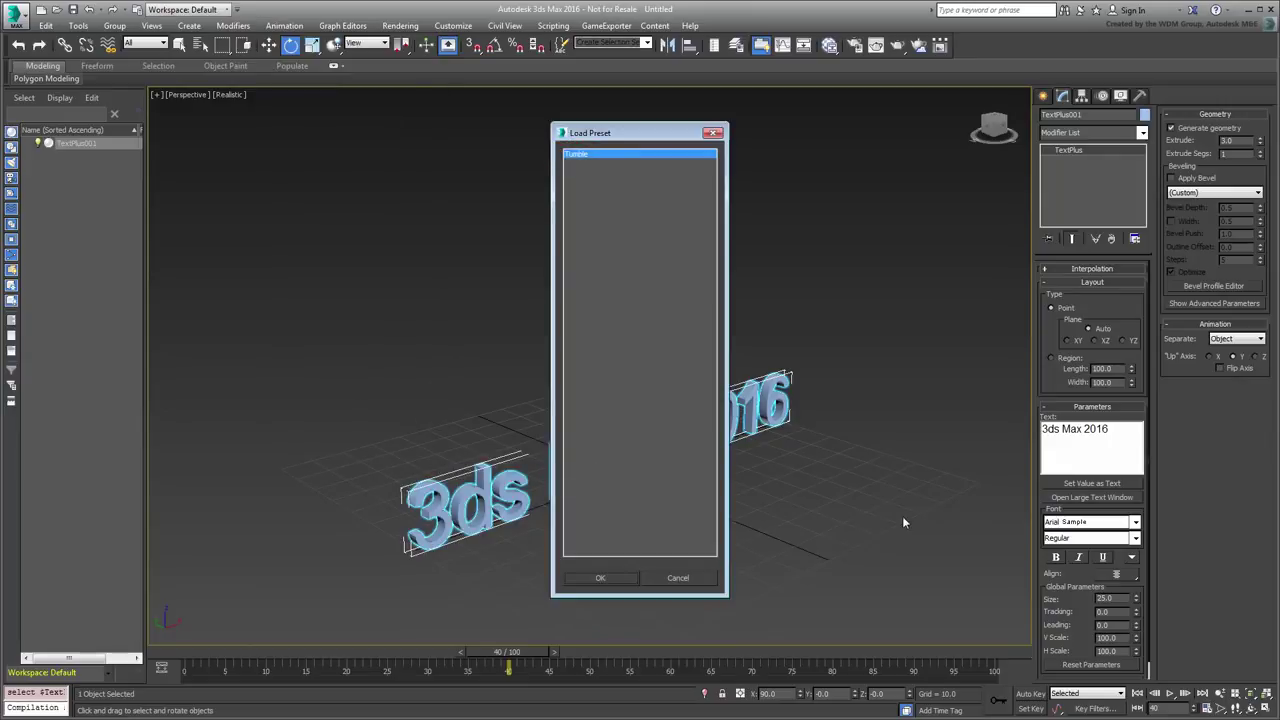
left_click(616, 579)
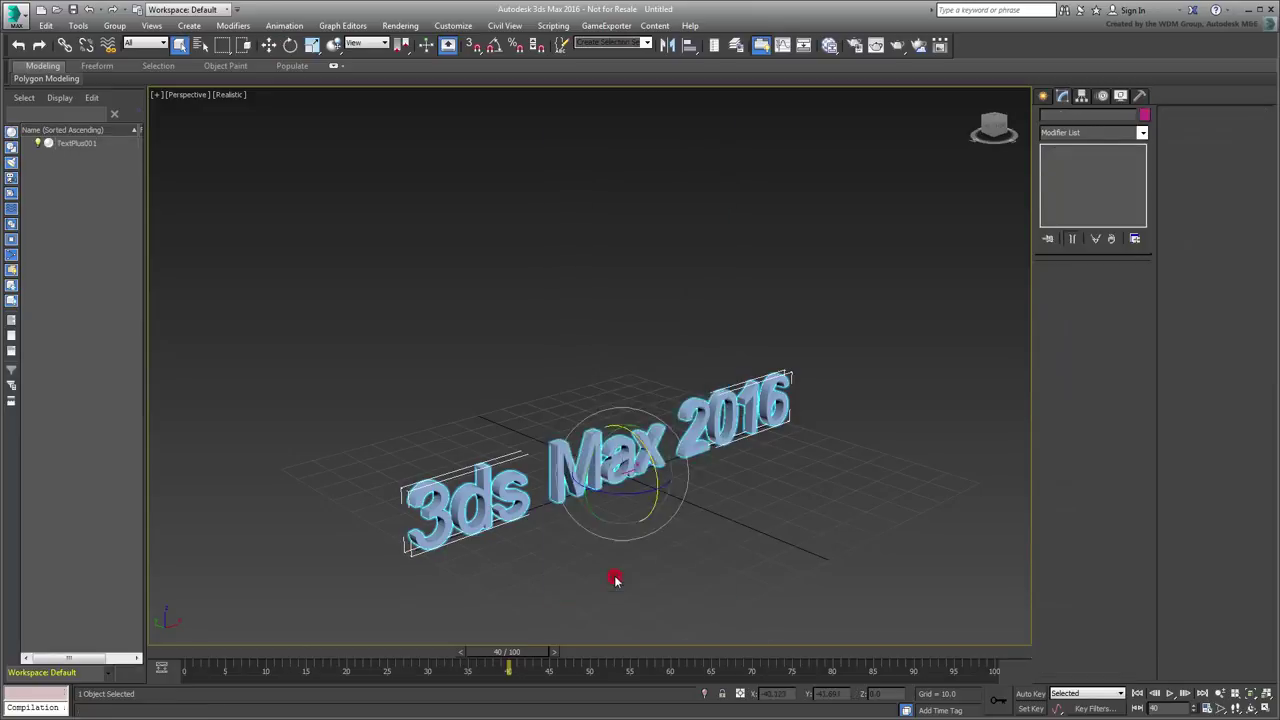
- Center the text's pivot to the object and scrub the timeline to preview the tumble on the whole text
left_click_drag(172, 660, 110, 660)
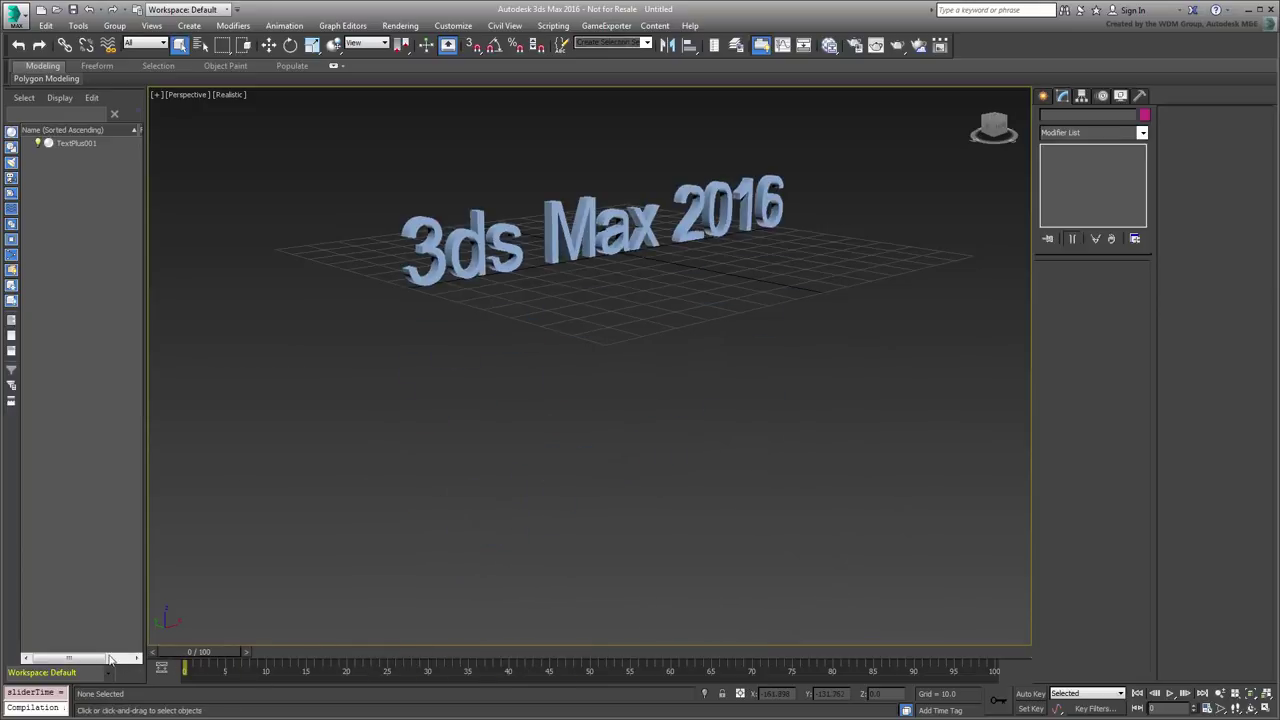
left_click(575, 268)
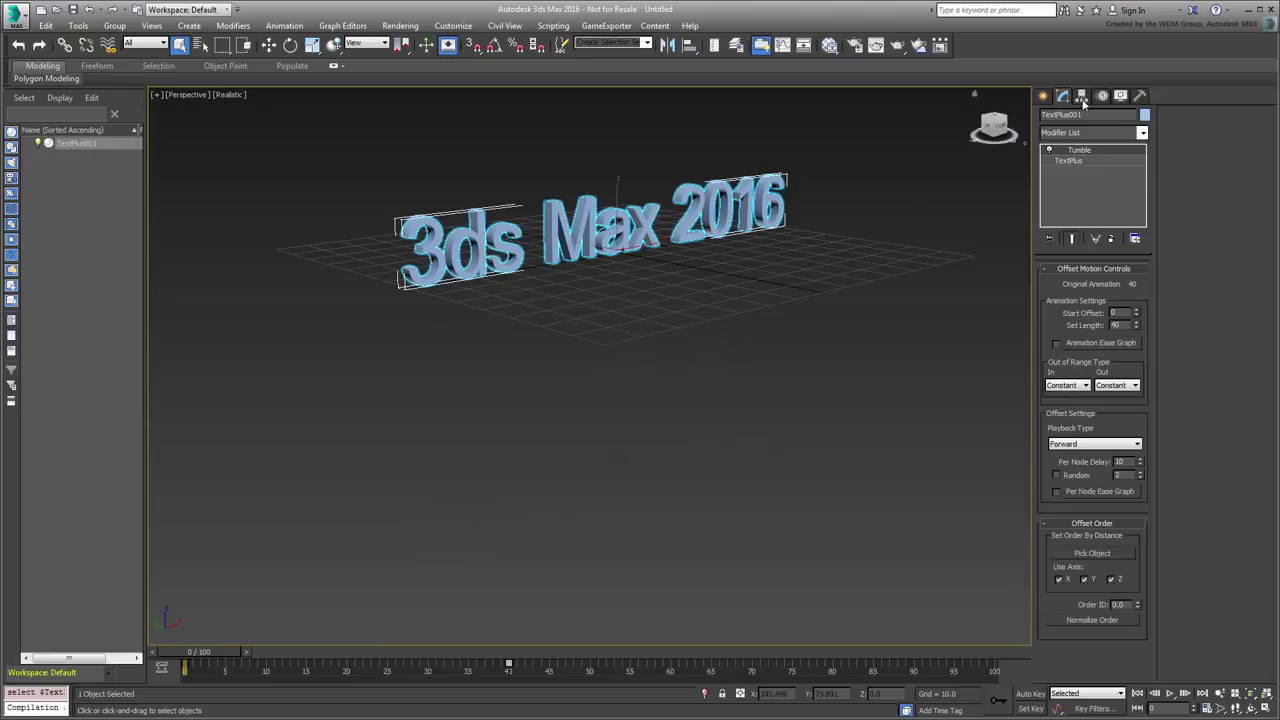
left_click(1081, 96)
left_click(1093, 180)
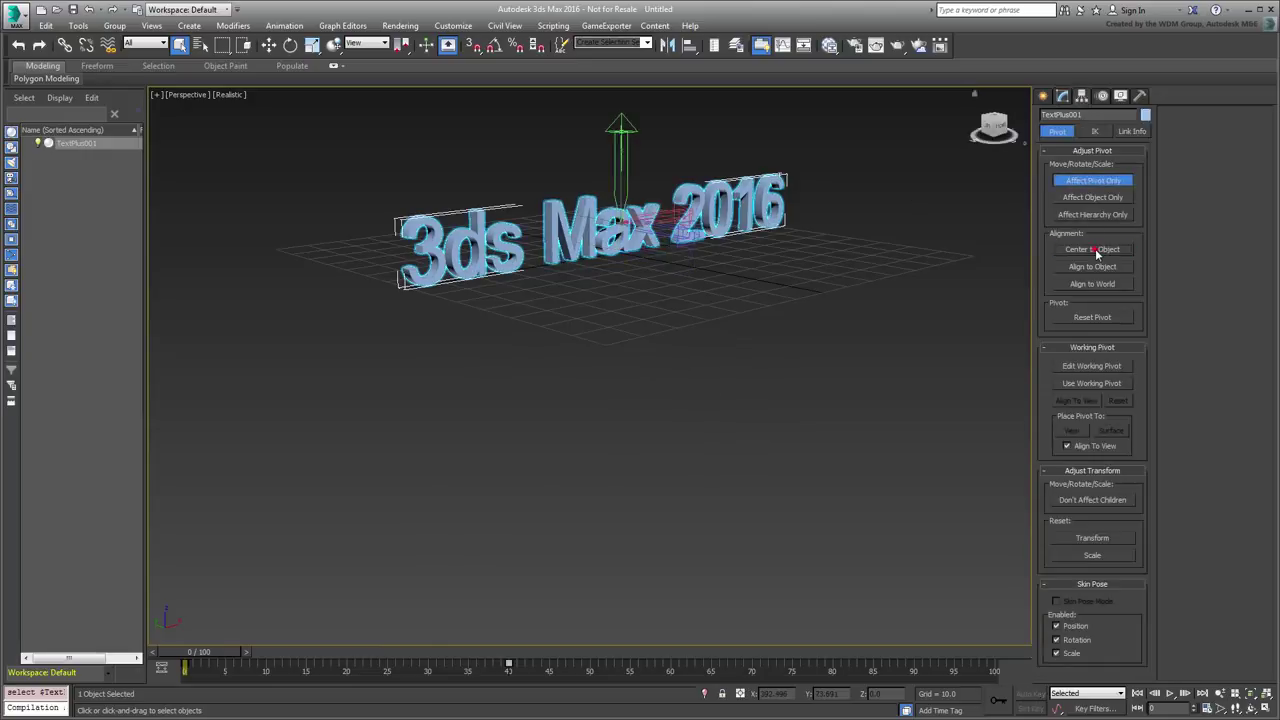
left_click(1093, 181)
left_click(1062, 96)
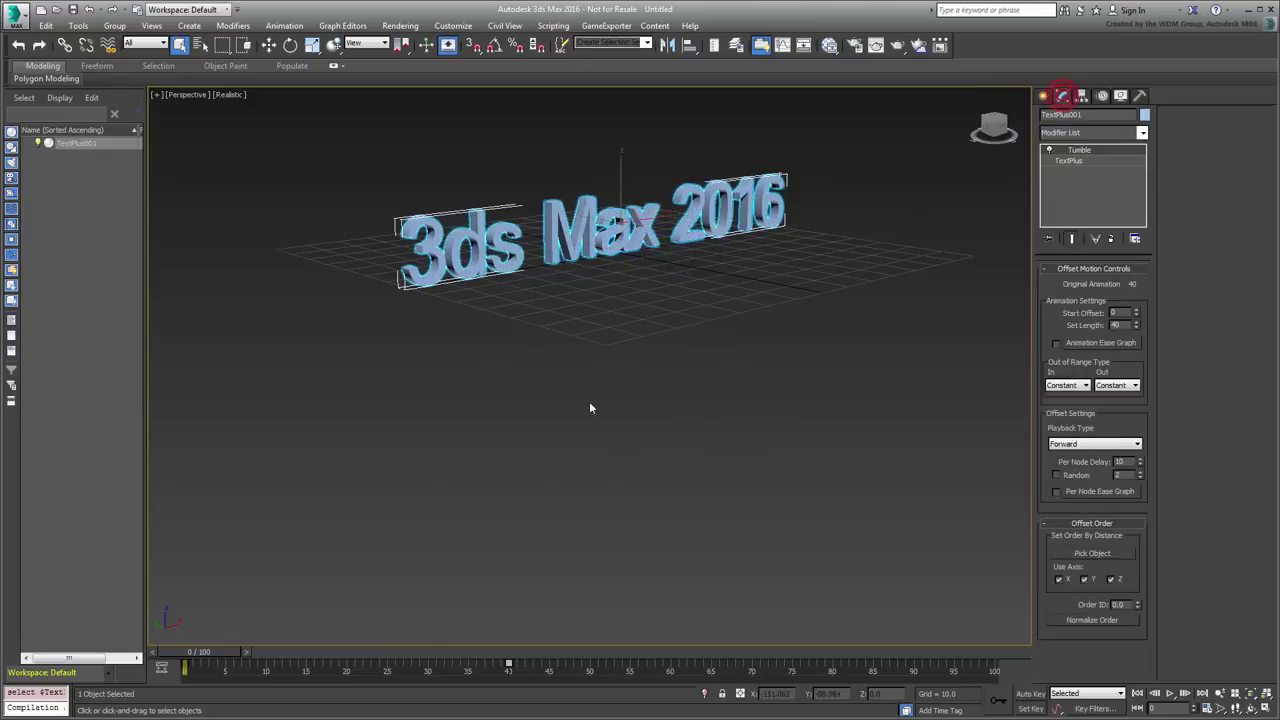
mouse_move(188, 665)
left_mouse_down()
mouse_move(535, 665)
mouse_move(167, 669)
left_mouse_up()
key("q")
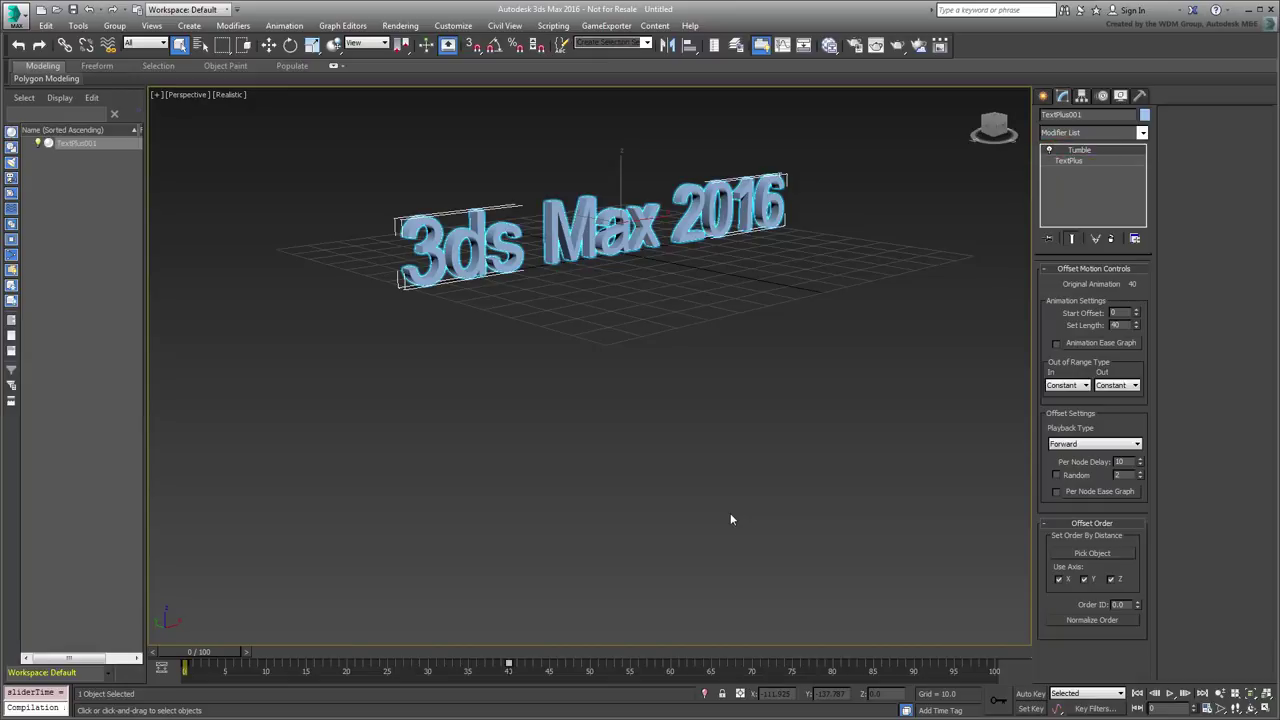
- In the TextPlus base object's animation settings, separate the text by Character
left_click(1088, 161)
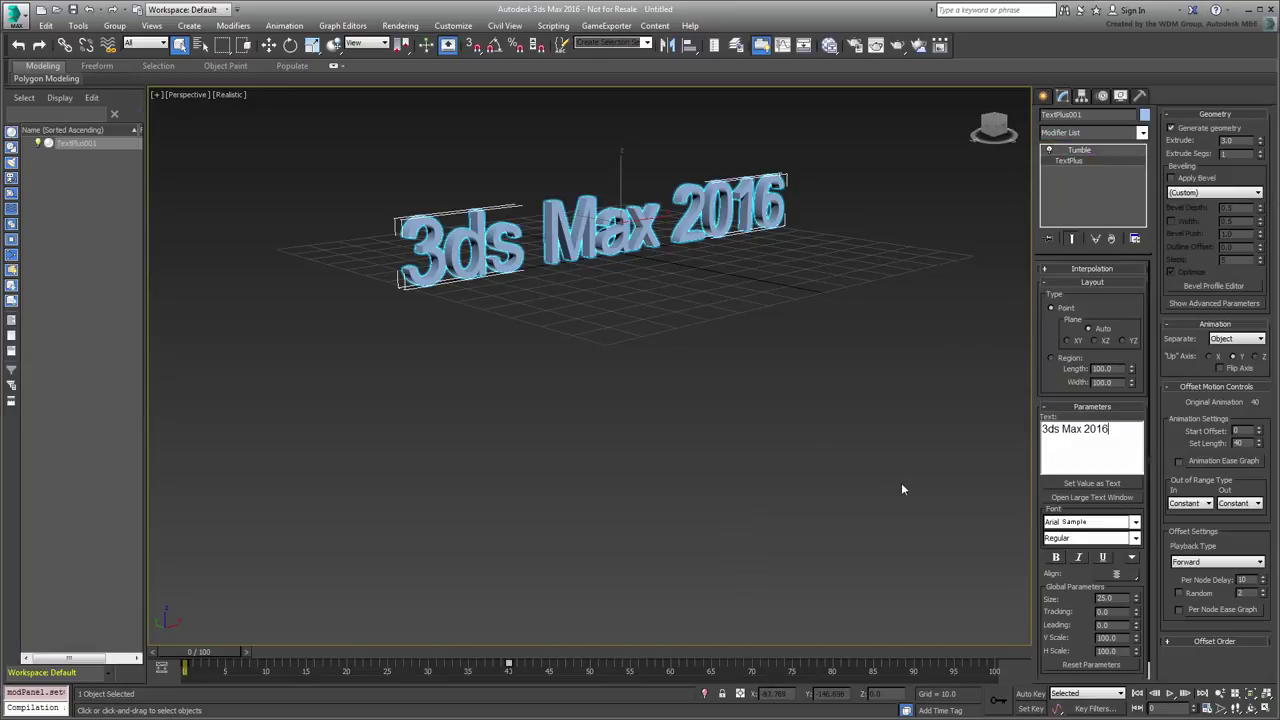
left_click(1186, 329)
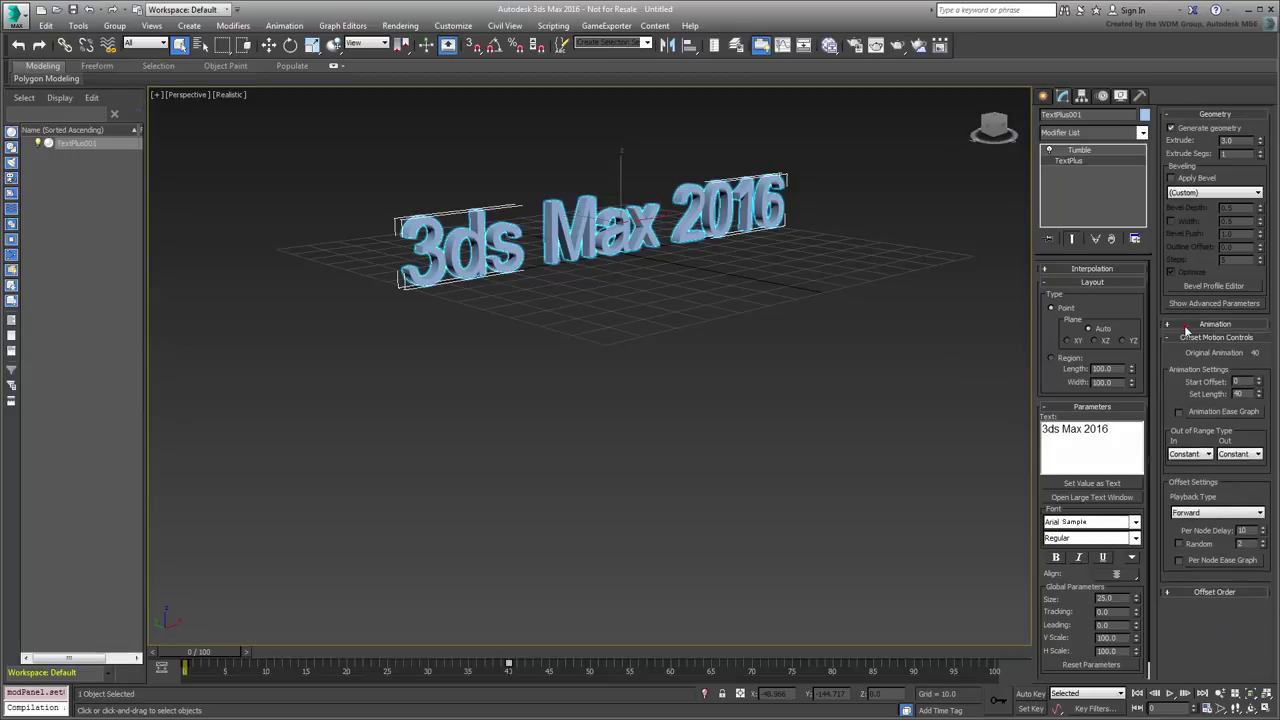
left_click(1186, 329)
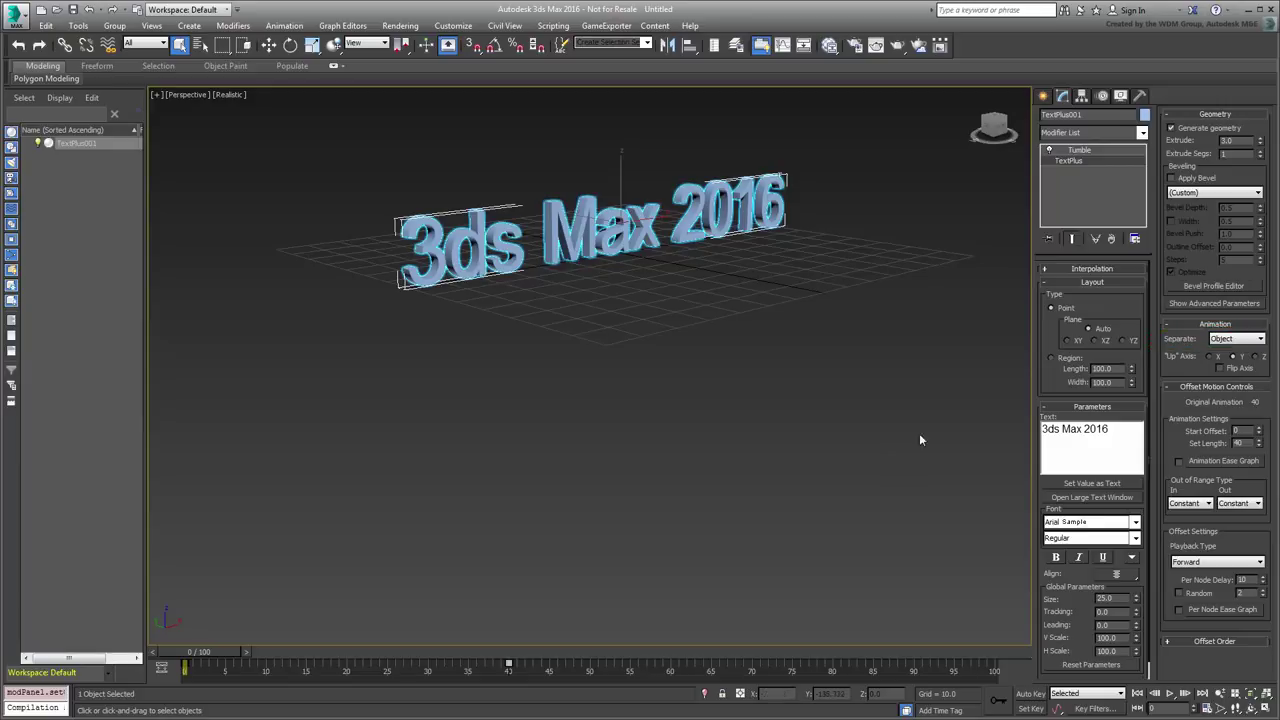
left_click(1222, 339)
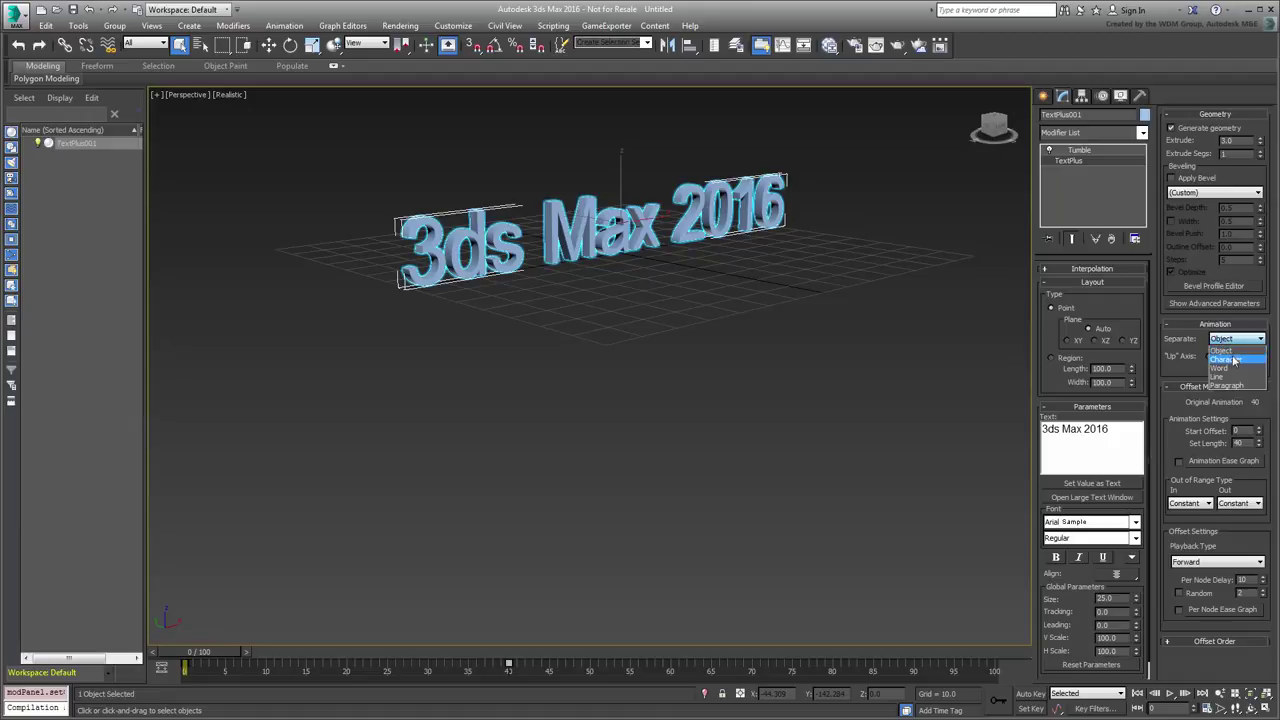
left_click(1232, 360)
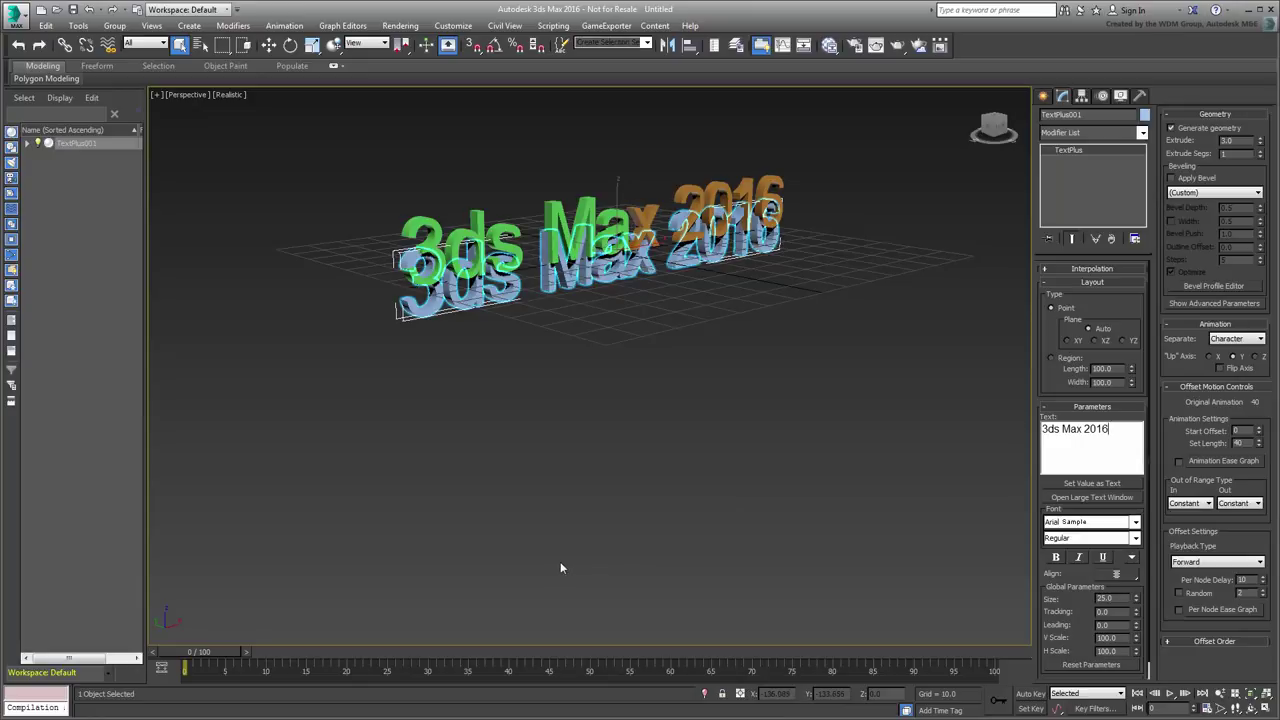
- Expand the text's child nodes in the scene list and scrub the timeline to check the per-character animation
left_click(28, 146)
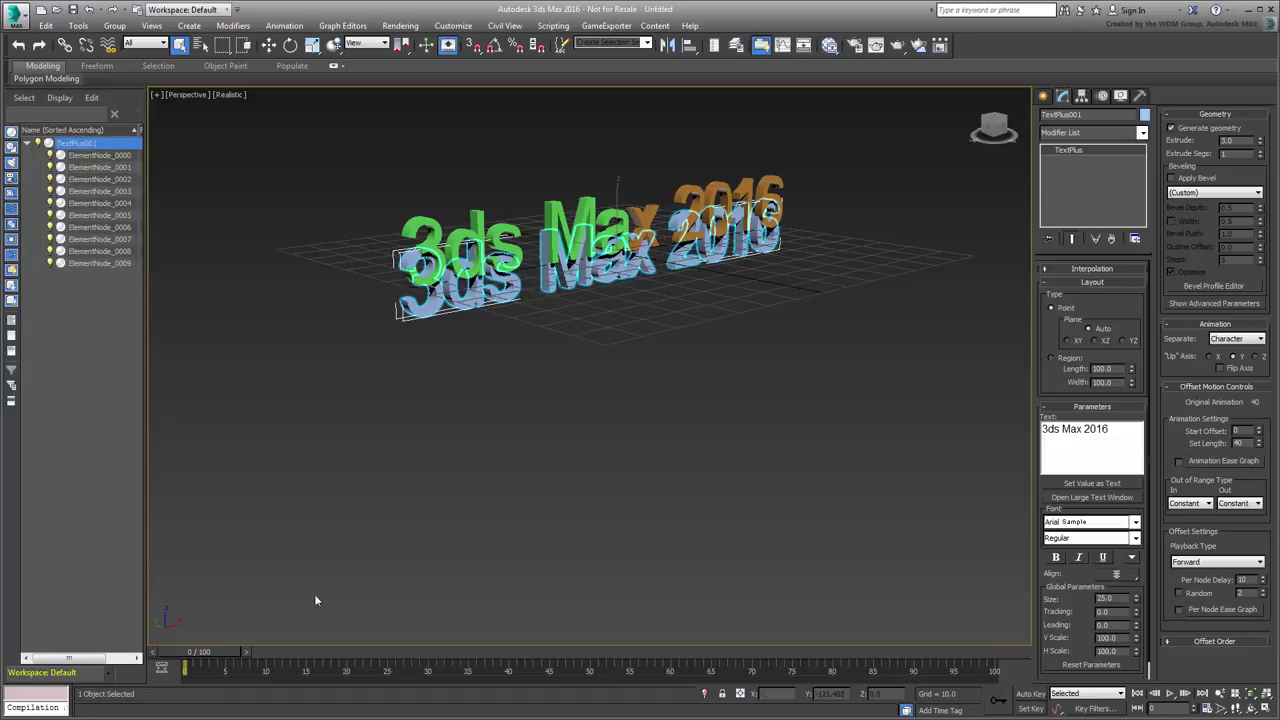
mouse_move(200, 653)
left_mouse_down()
mouse_move(501, 655)
mouse_move(998, 618)
mouse_move(187, 665)
left_mouse_up()
key("q")
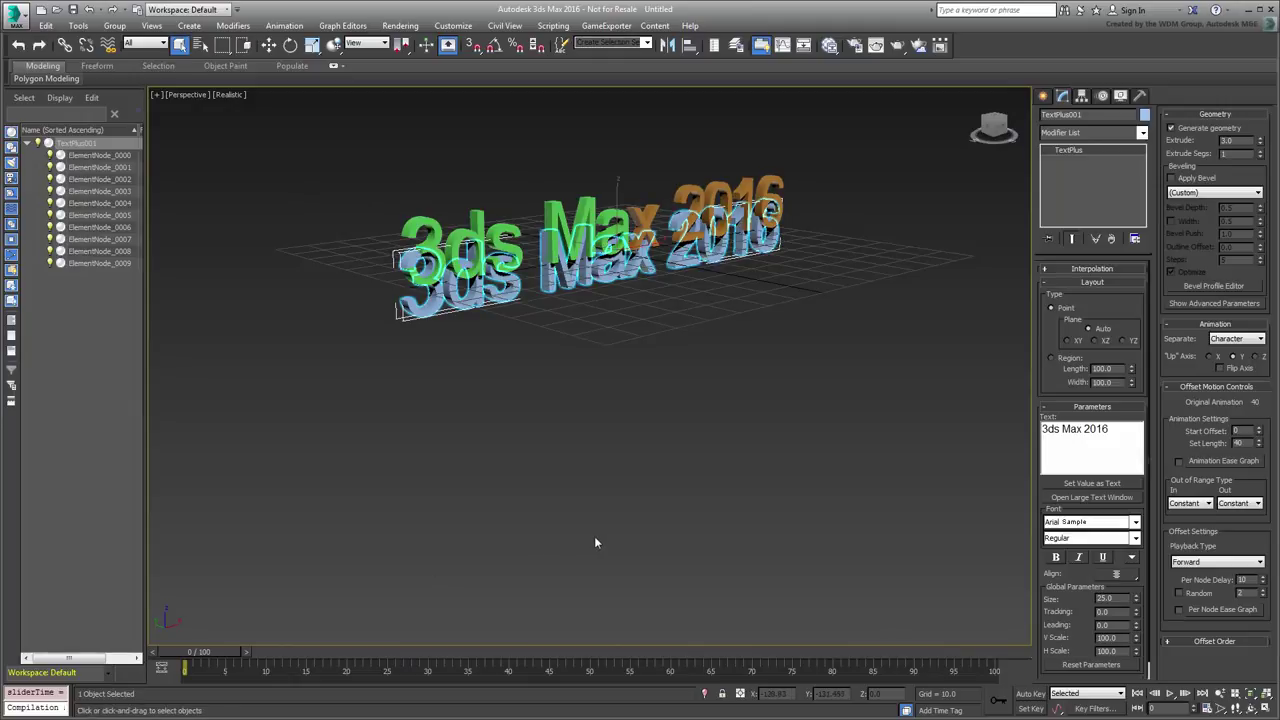
- Set the text's animation "Up" Axis to Z and scrub to frame 100 to check the falling characters
left_click_drag(187, 665, 148, 665)
left_click(1256, 357)
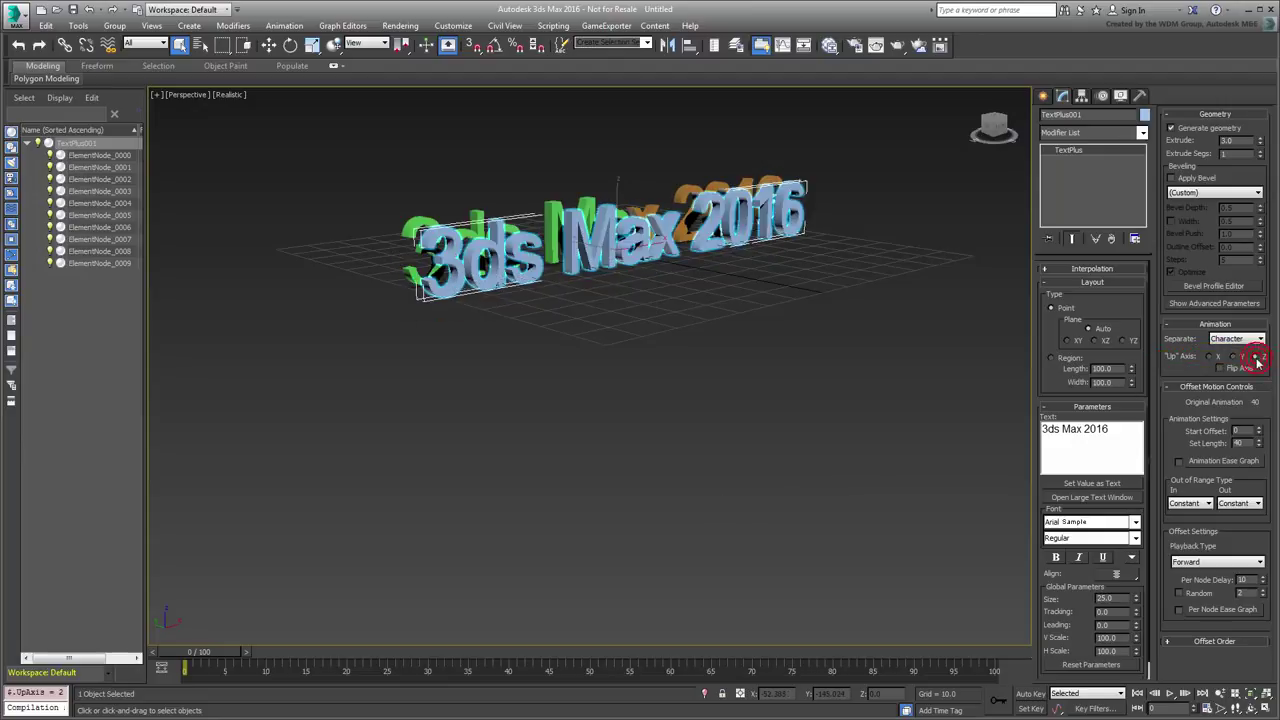
left_click_drag(188, 655, 996, 652)
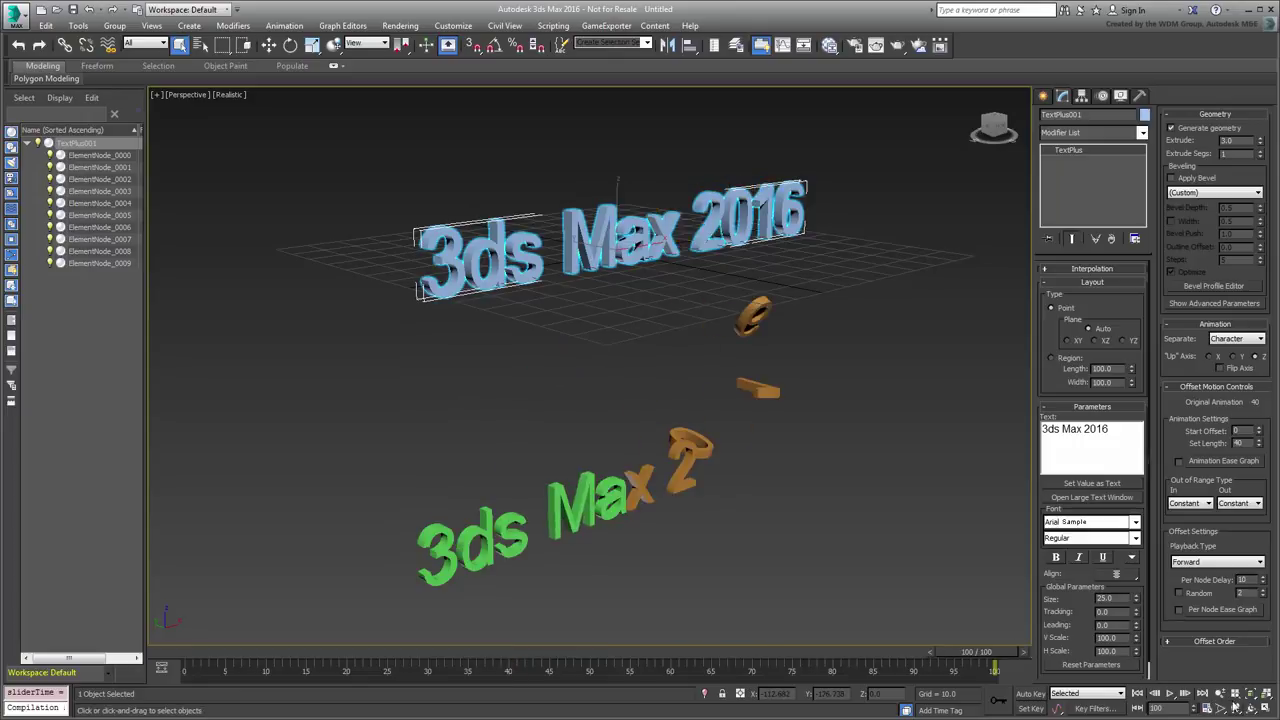
- Set the animation length to 150 frames in the time configuration and return to frame 0
left_click(1207, 708)
double_click(721, 388)
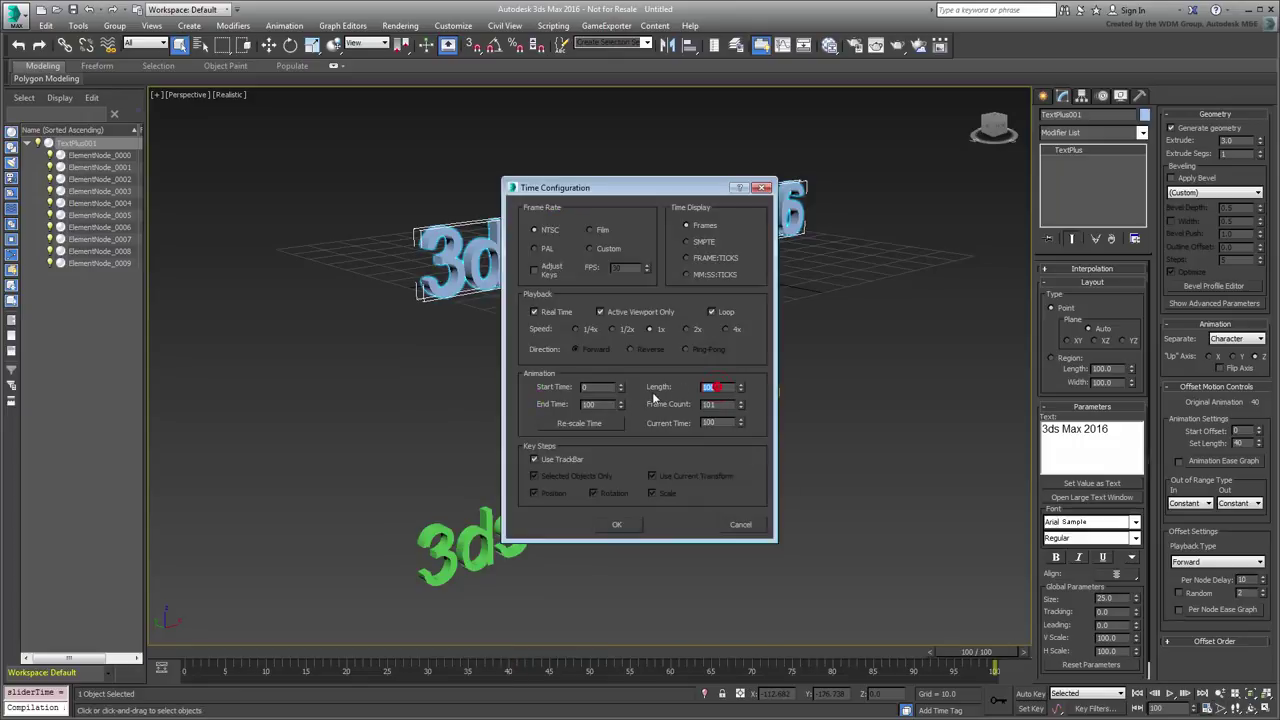
type("150")
key("Return")
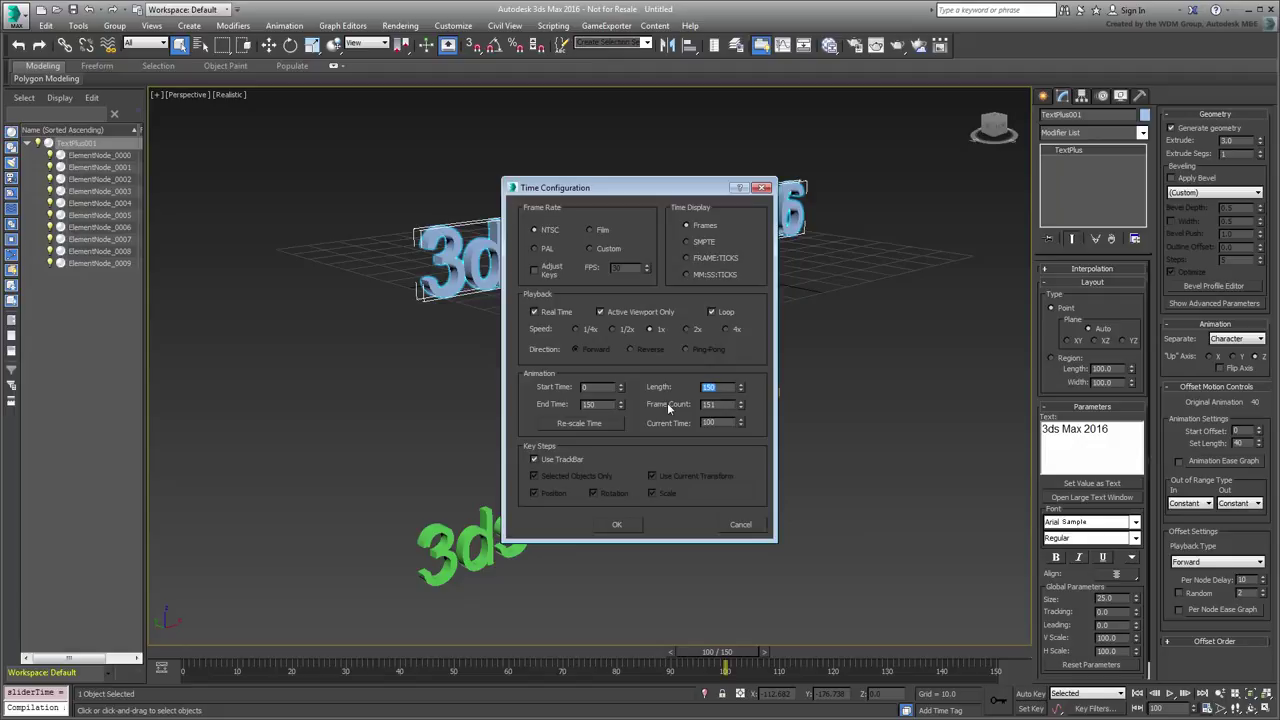
left_click(617, 524)
left_click_drag(724, 652, 183, 662)
key("q")
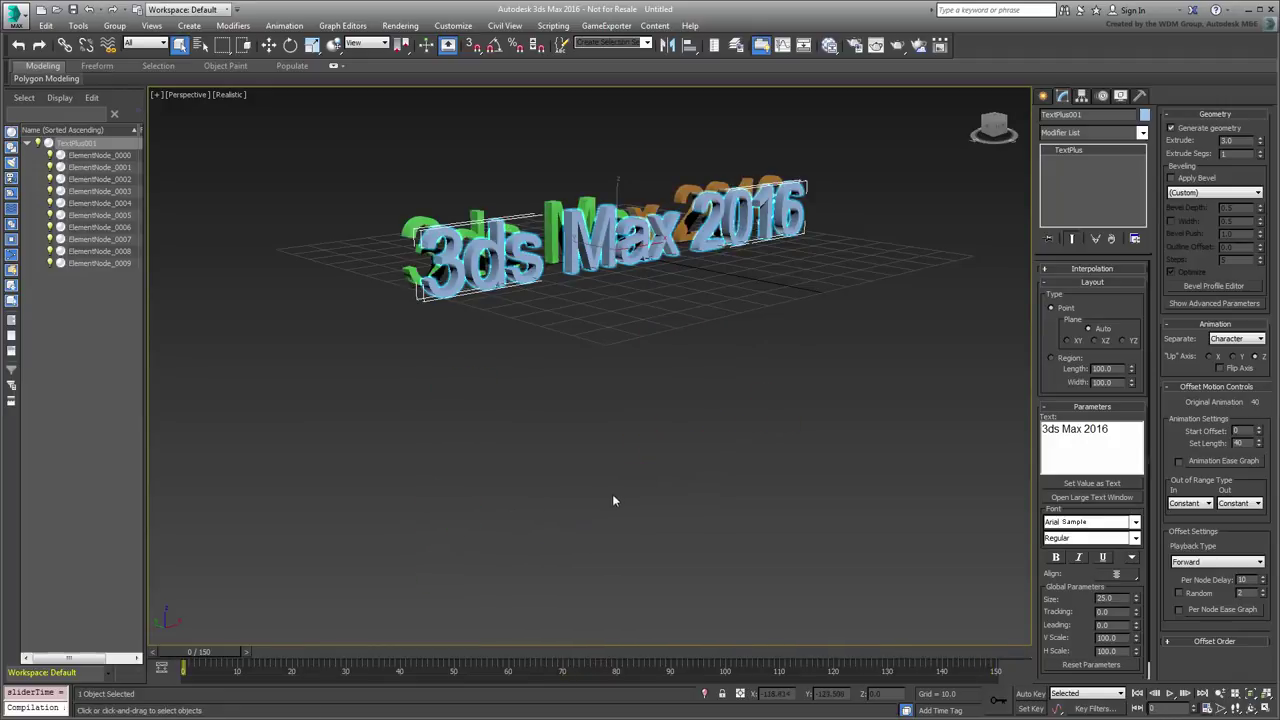
- Hide the original text base object, play back the separated characters' tumble, and return to frame 0
left_click(38, 144)
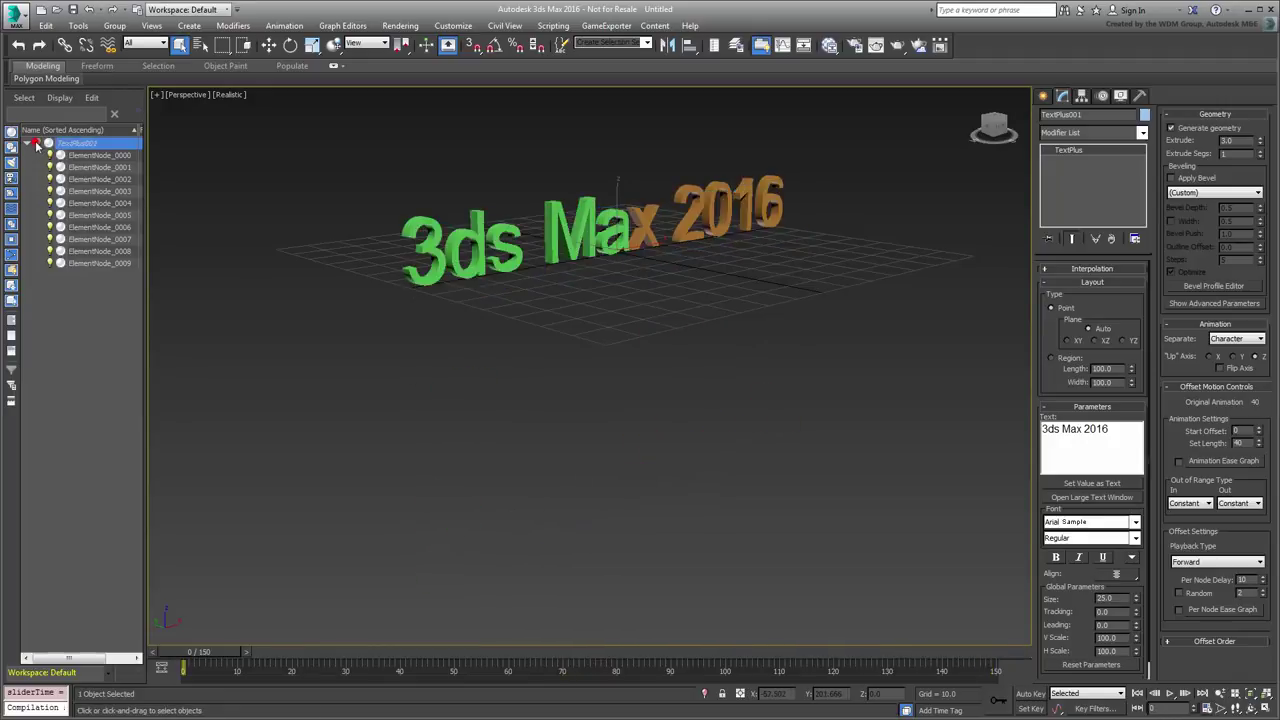
left_click(1170, 693)
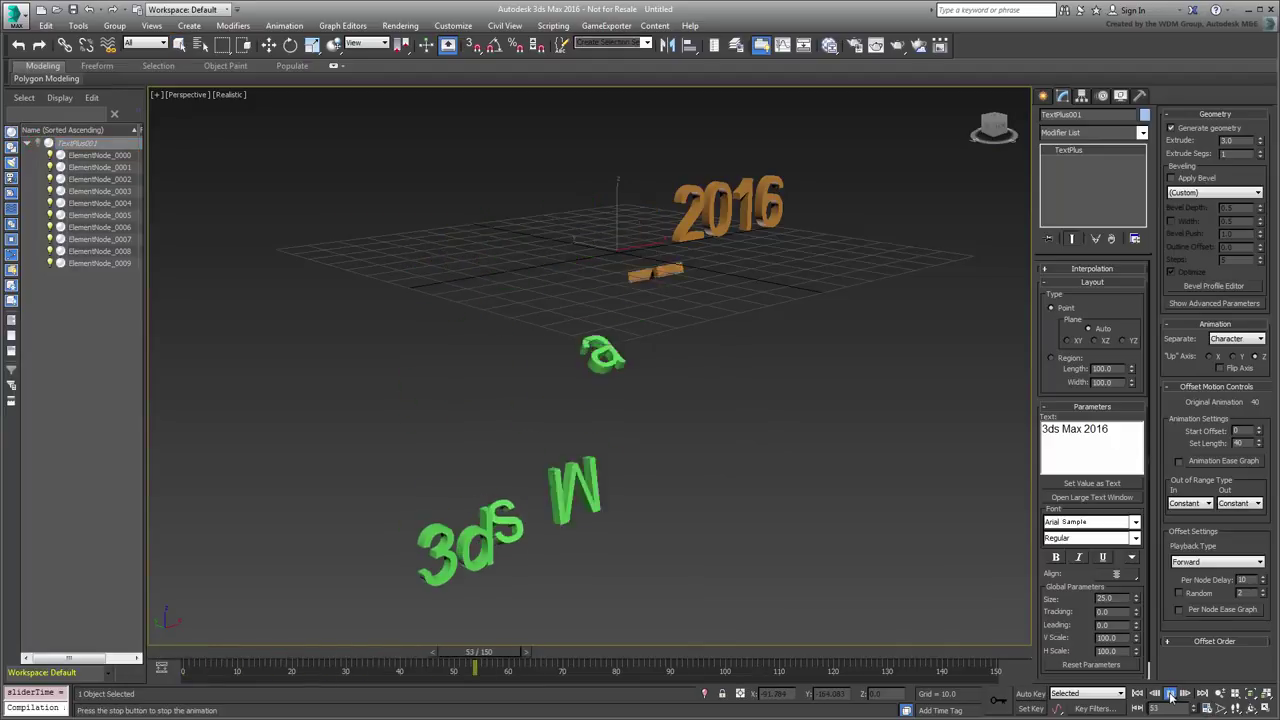
left_click(1170, 694)
left_click_drag(813, 655, 183, 655)
- Select all the character nodes, center their pivots to the objects, and play back the tumble animation
left_click_drag(318, 124, 841, 298)
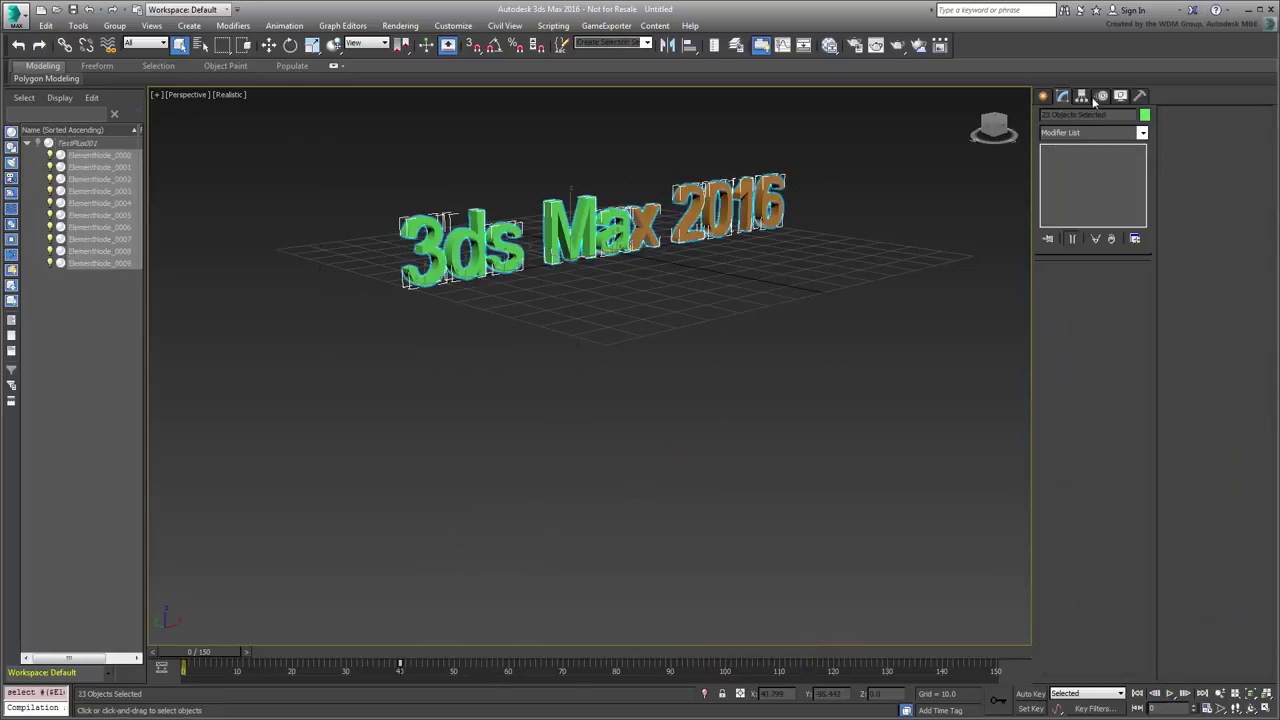
left_click(1082, 96)
left_click(1091, 181)
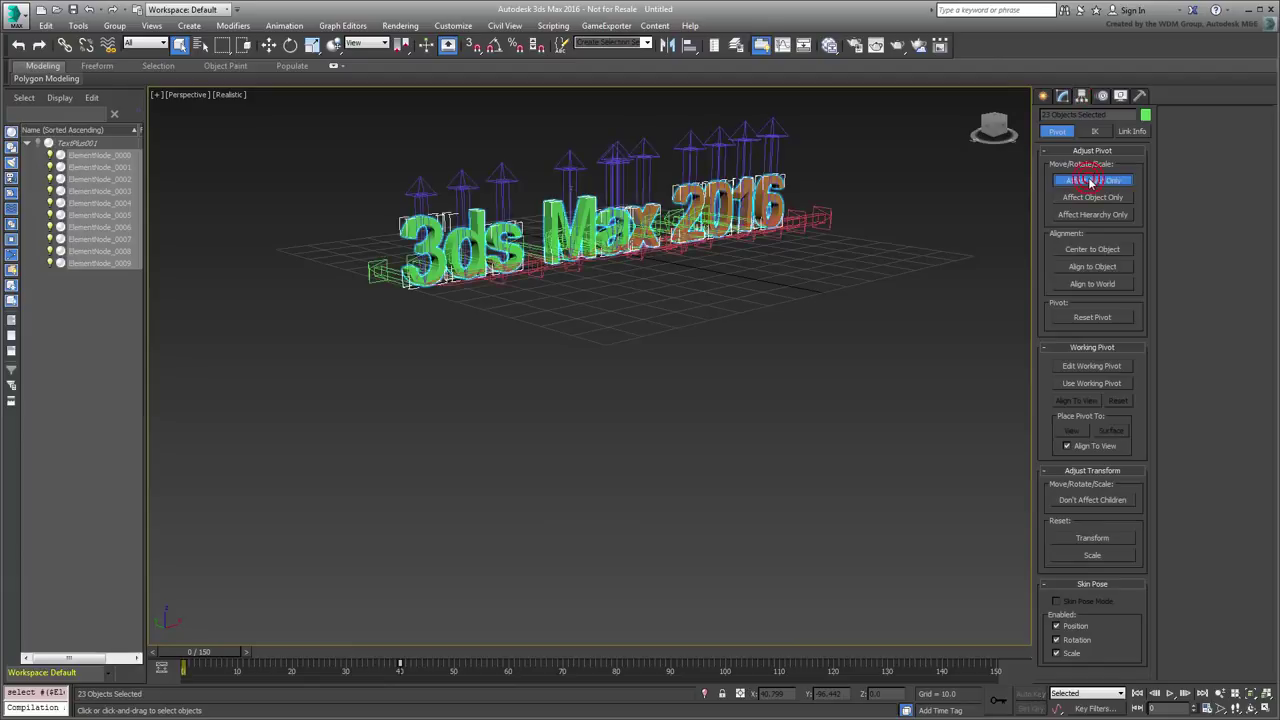
left_click(1092, 249)
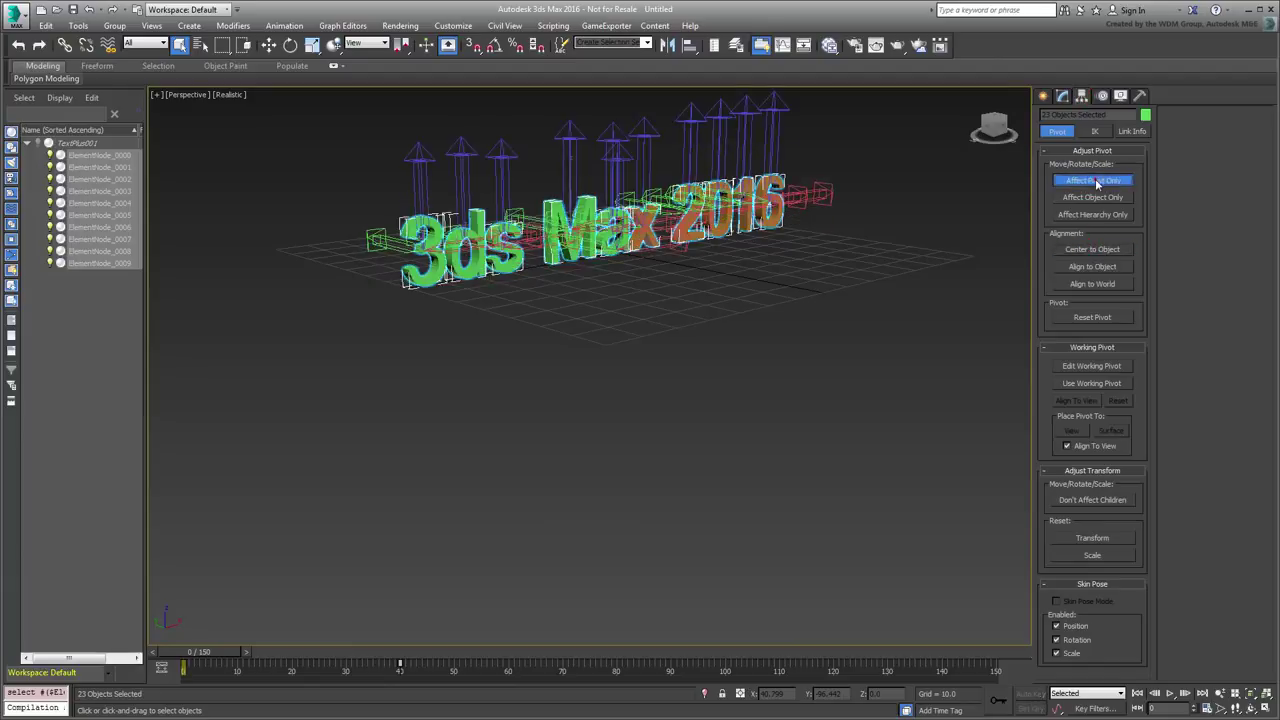
left_click(1093, 180)
left_click(563, 480)
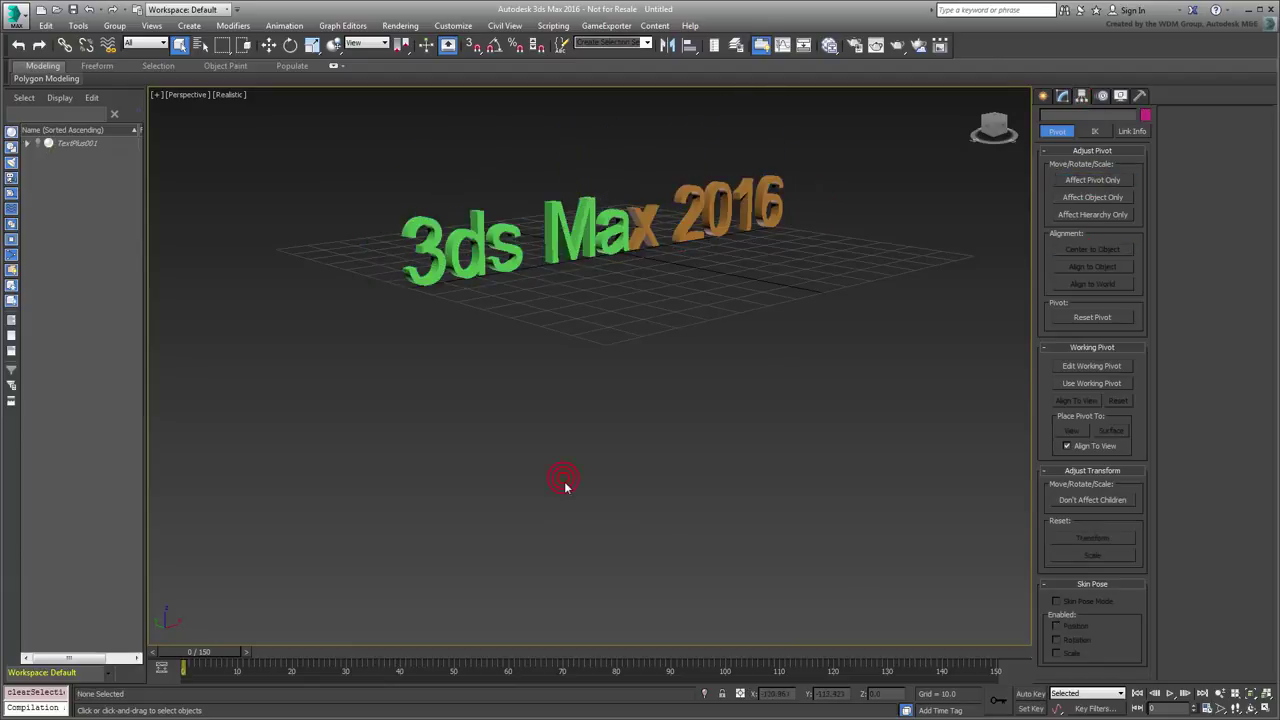
left_click(1171, 693)
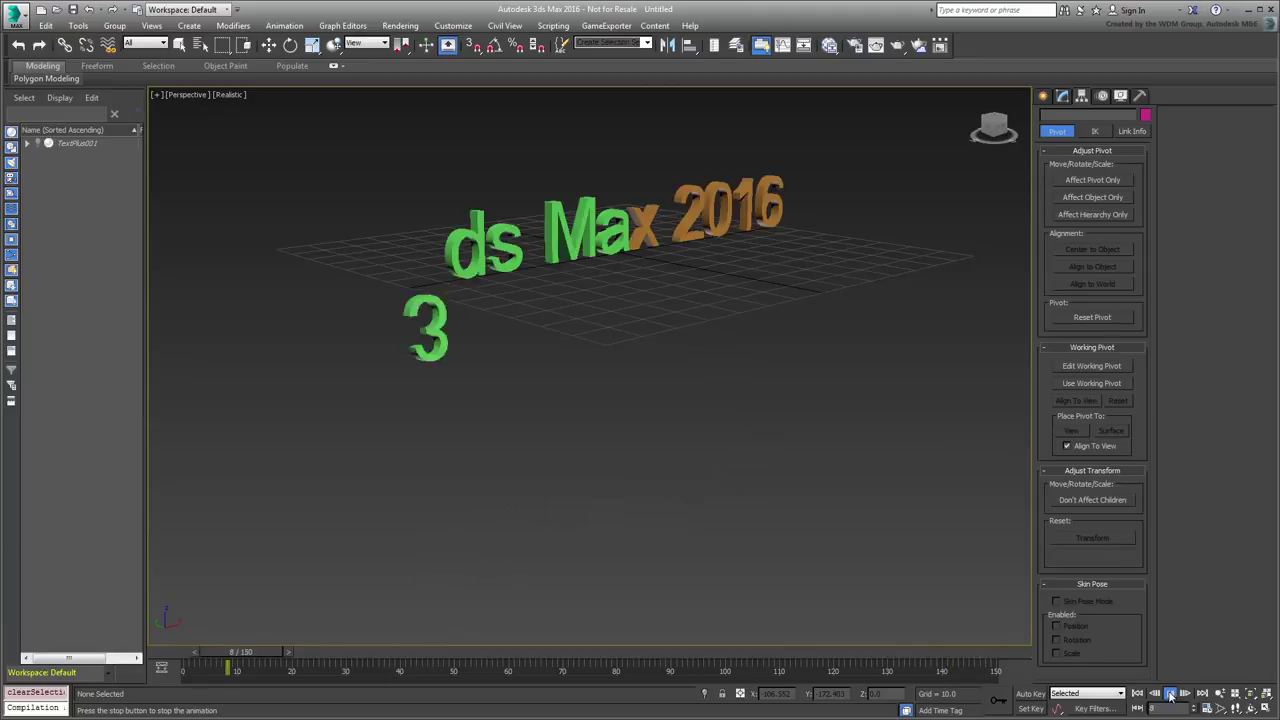
left_click(1169, 693)
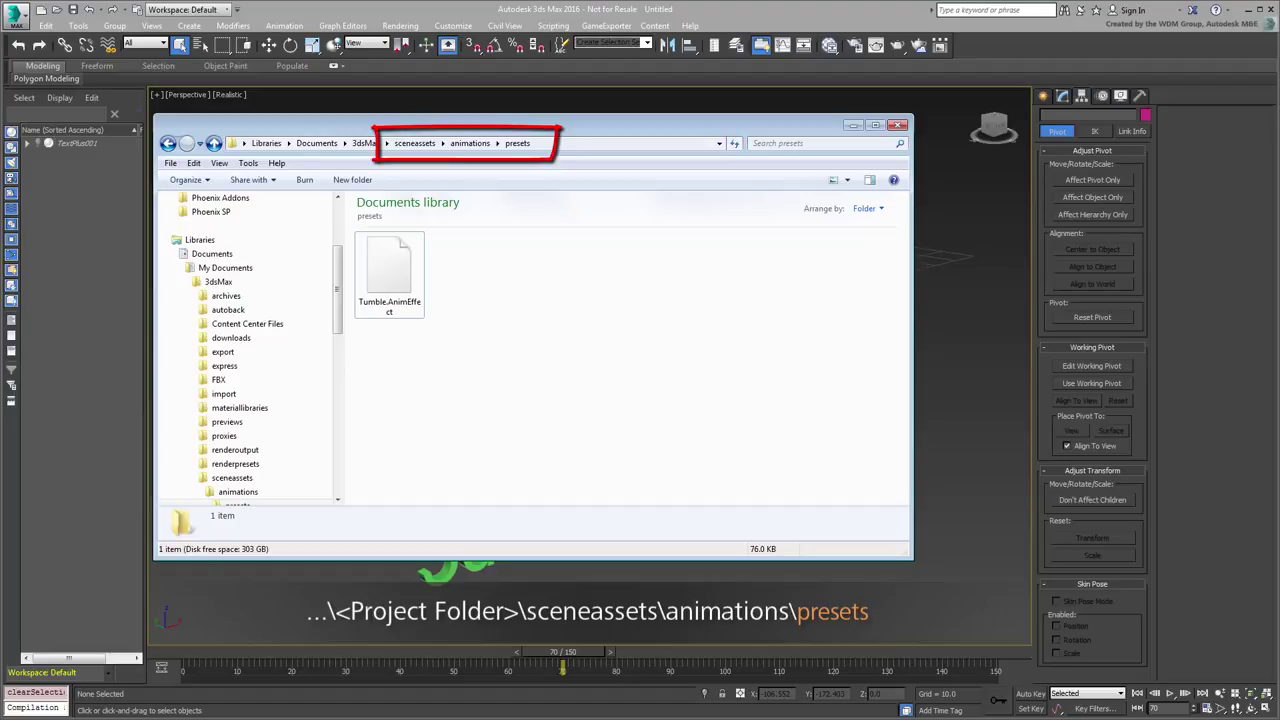
- Paste the copied Drunk, Shock and Speed AnimEffect files into the project's sceneassets\animations\presets folder, then return to 3ds Max
right_click(566, 342)
left_click(630, 436)
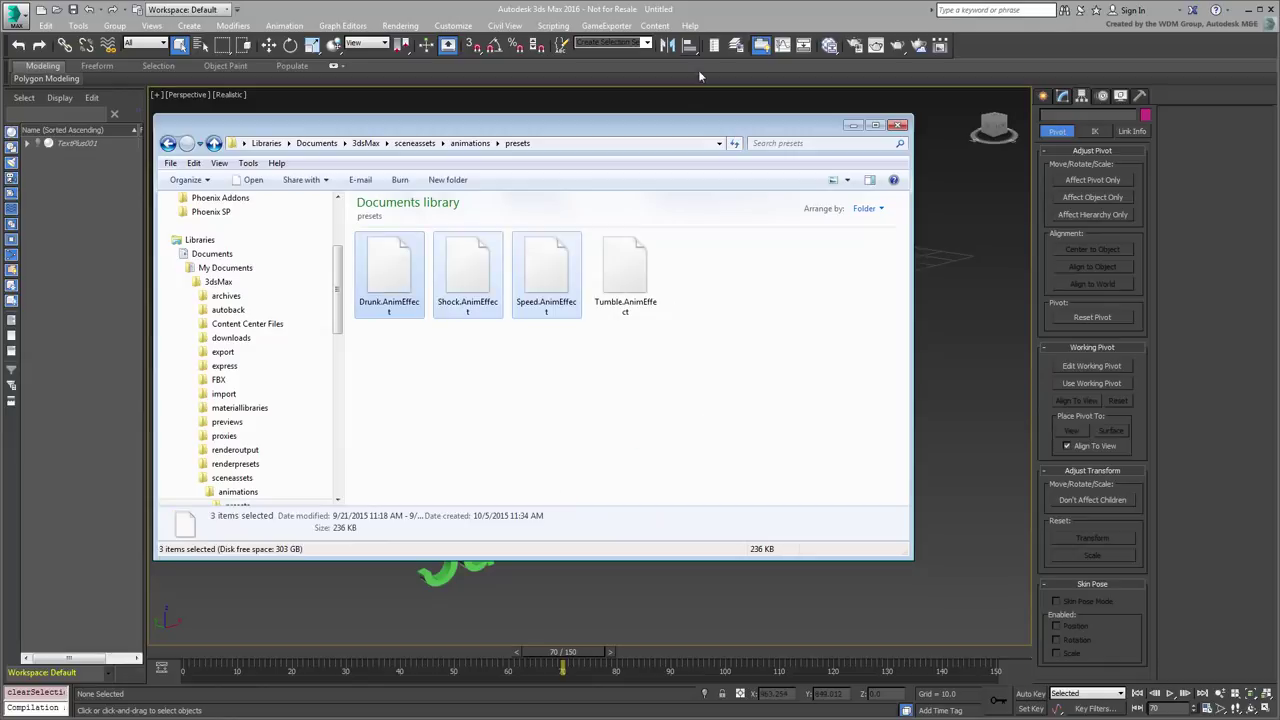
left_click(729, 9)
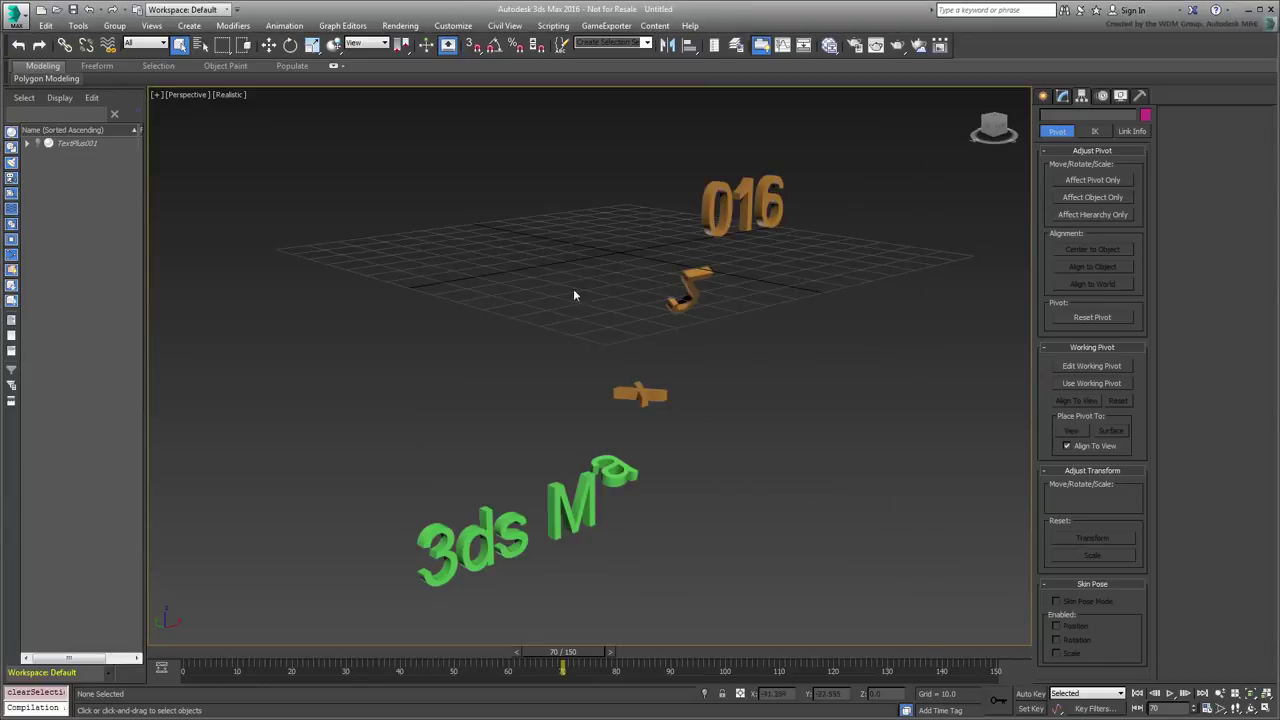
- Reset the scene to start over with an empty default scene
left_click(14, 20)
left_click(30, 86)
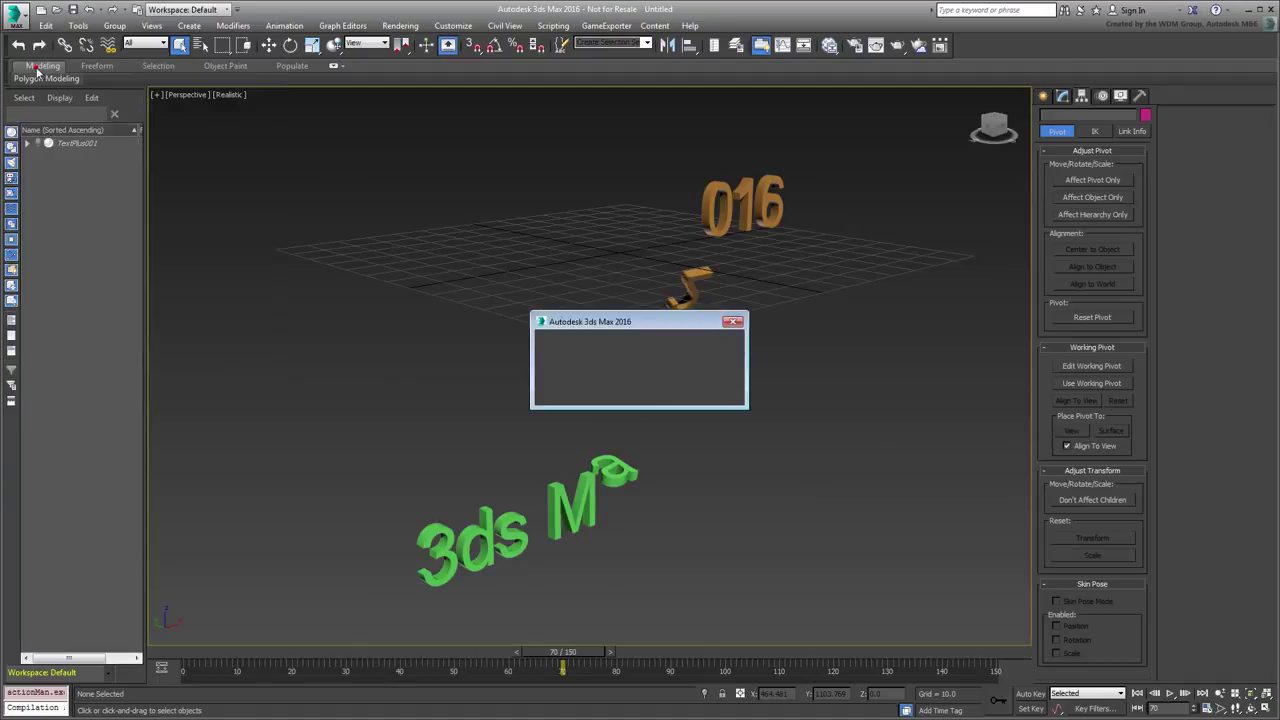
left_click(602, 389)
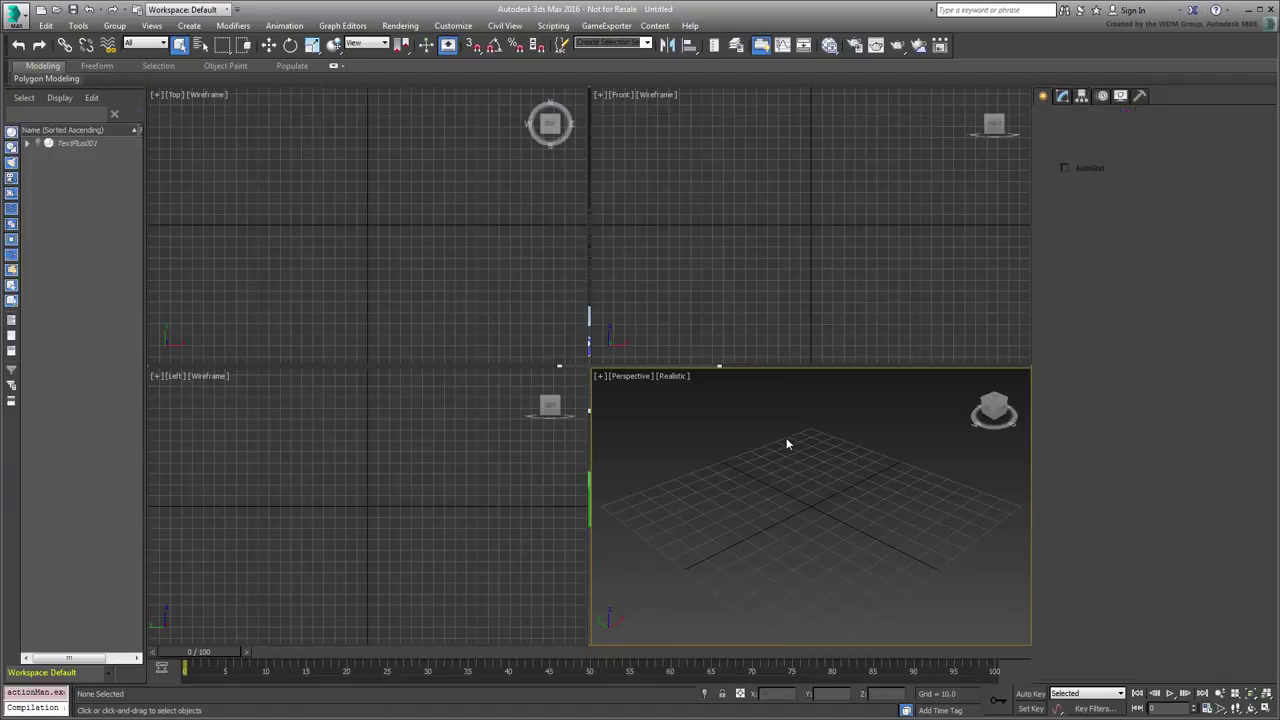
- Create a TextPlus object in the Front view, extrude it 3.0, and change its text to "ShocK"
left_click(1066, 251)
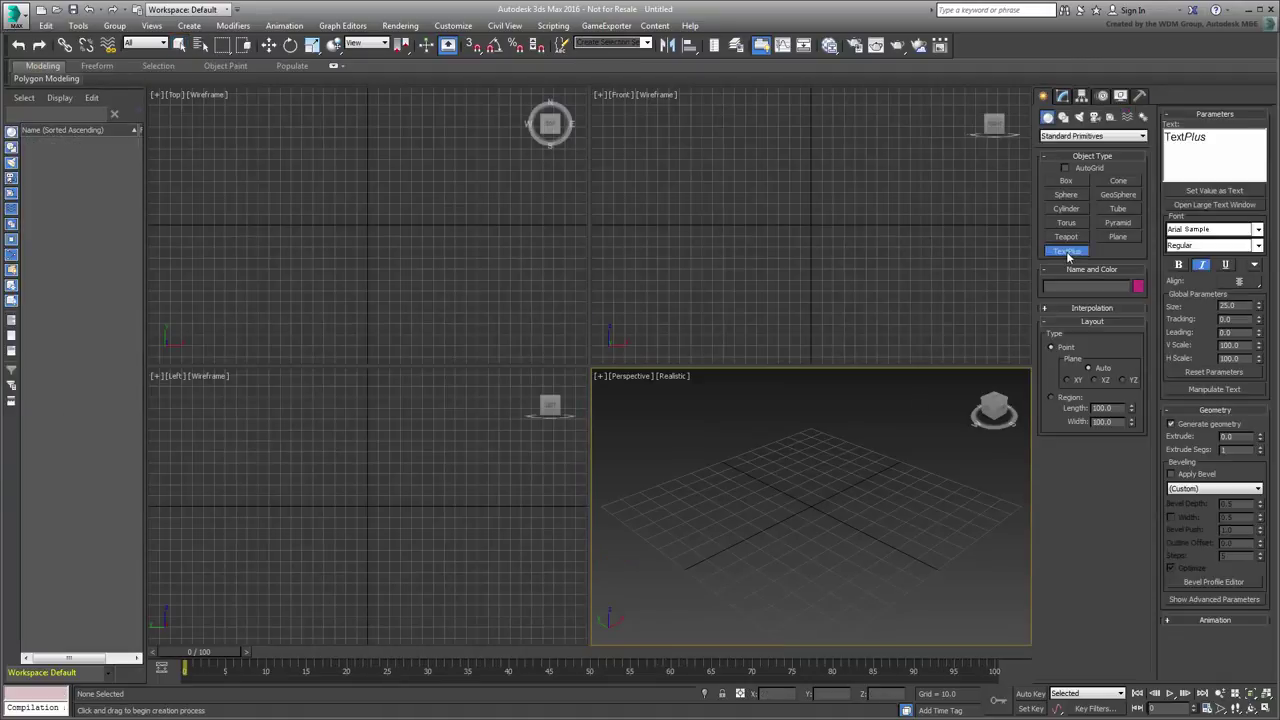
left_click(796, 224)
left_click(1062, 95)
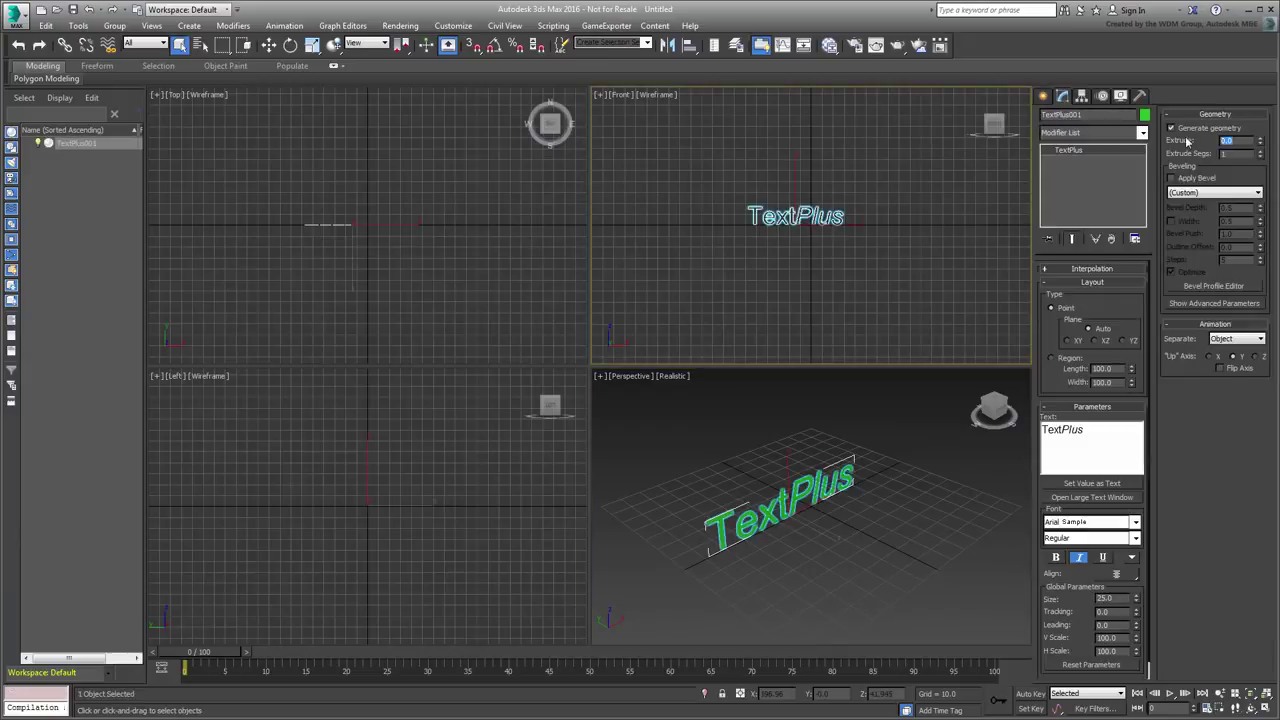
type("3")
key("Return")
double_click(1106, 429)
type("ShocK")
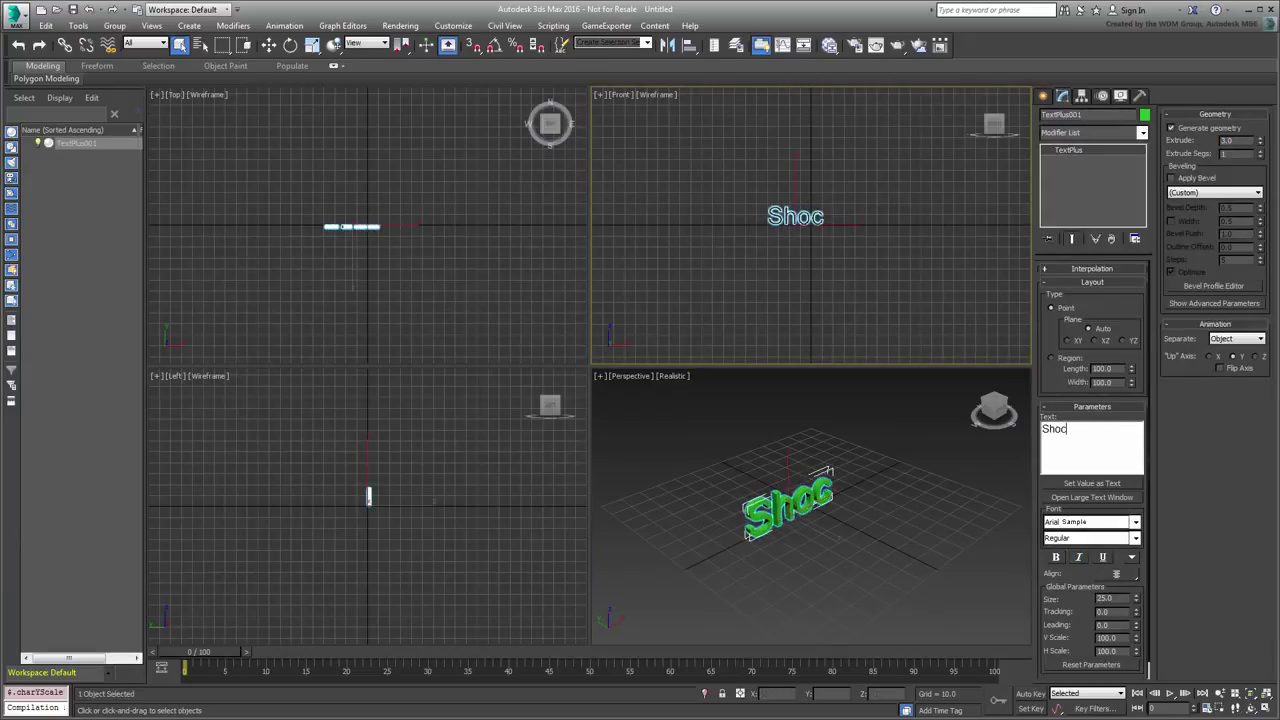
- Load the Shock animation preset onto the ShocK text in a maximized Perspective view
middle_click(784, 457)
key("alt+w")
middle_click_drag(688, 478, 590, 403, "alt")
middle_click_drag(590, 403, 644, 422)
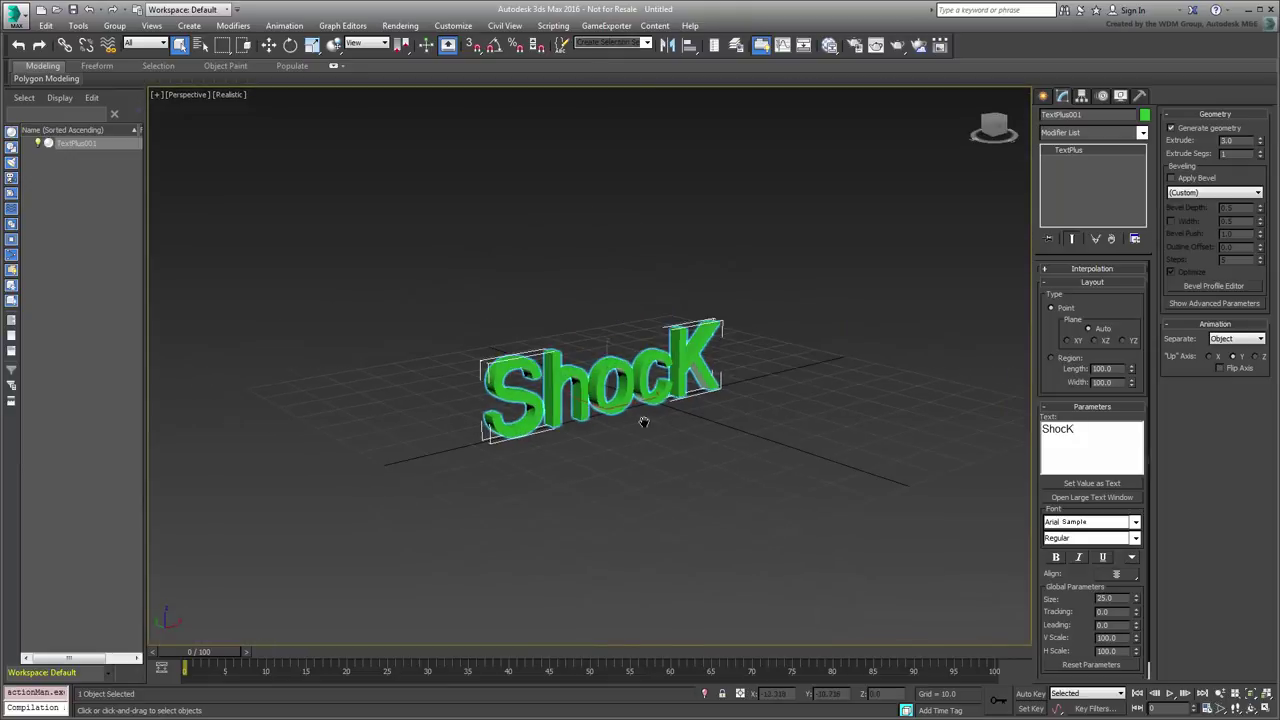
left_click(287, 27)
mouse_move(380, 472)
left_click(475, 470)
left_click(584, 163)
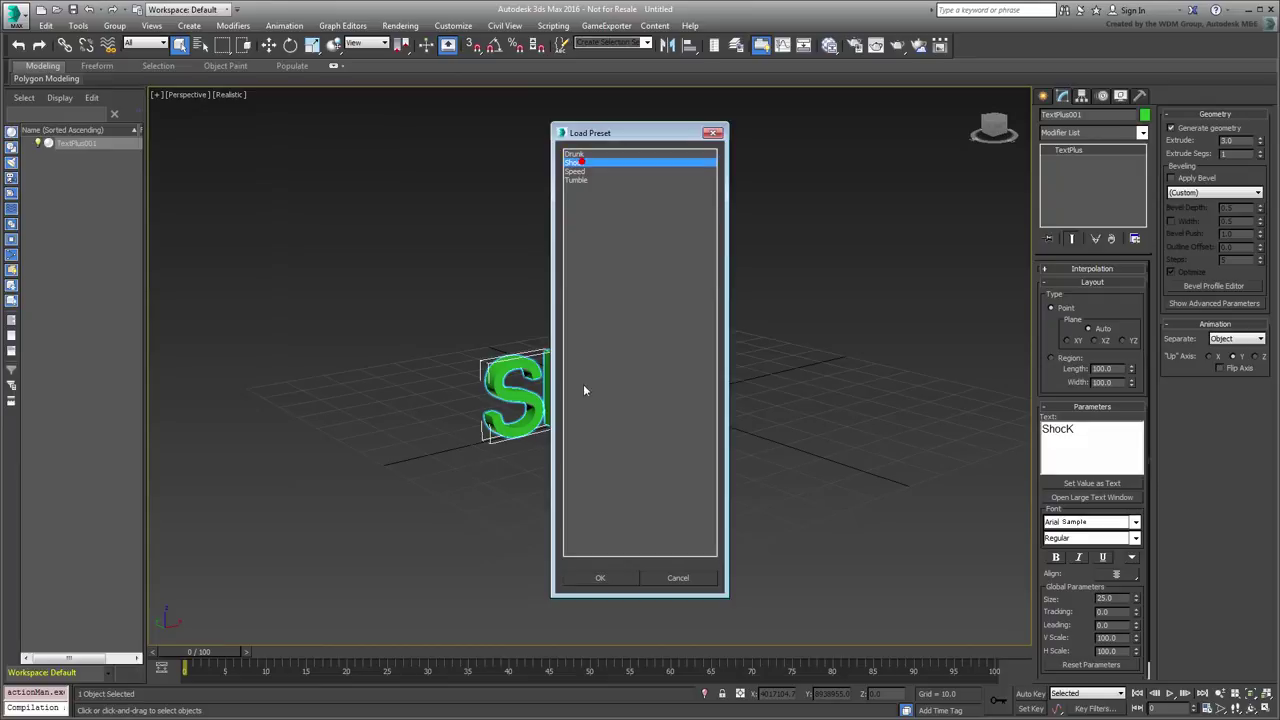
left_click(600, 578)
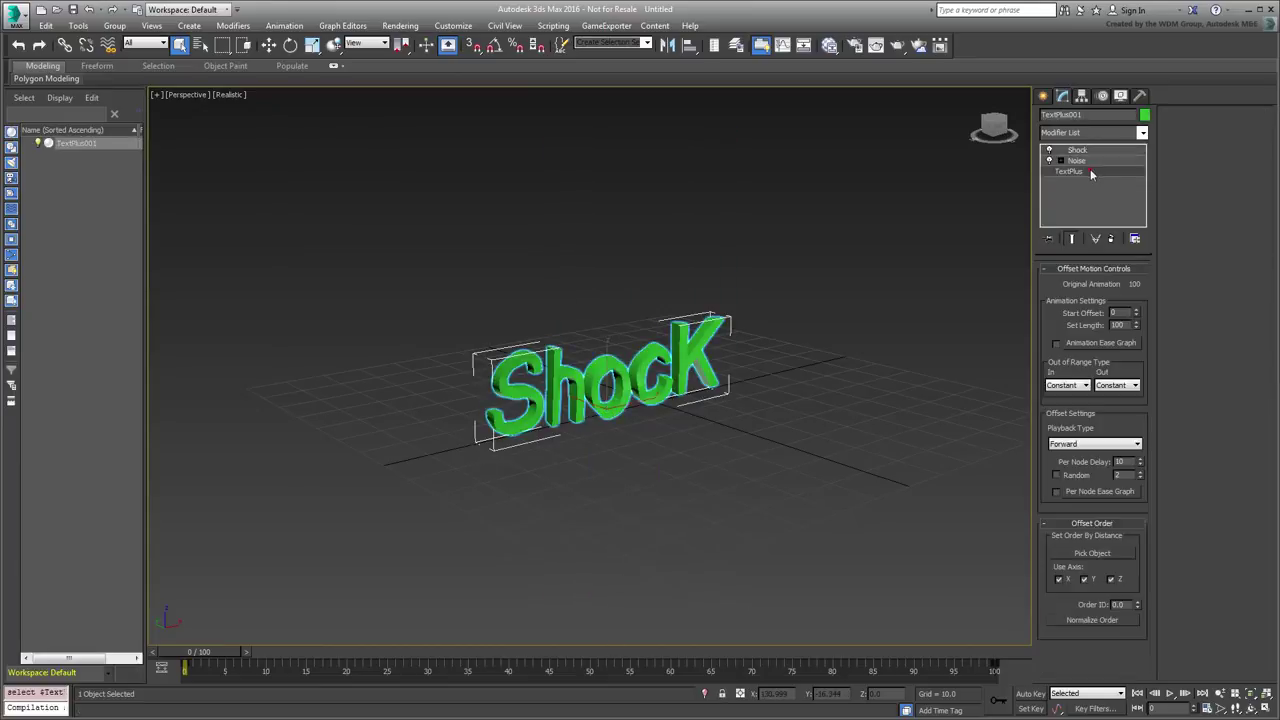
- In the ShocK TextPlus base object, set the "Up" Axis to Z, separate by Character, and expand its child nodes
left_click(1089, 172)
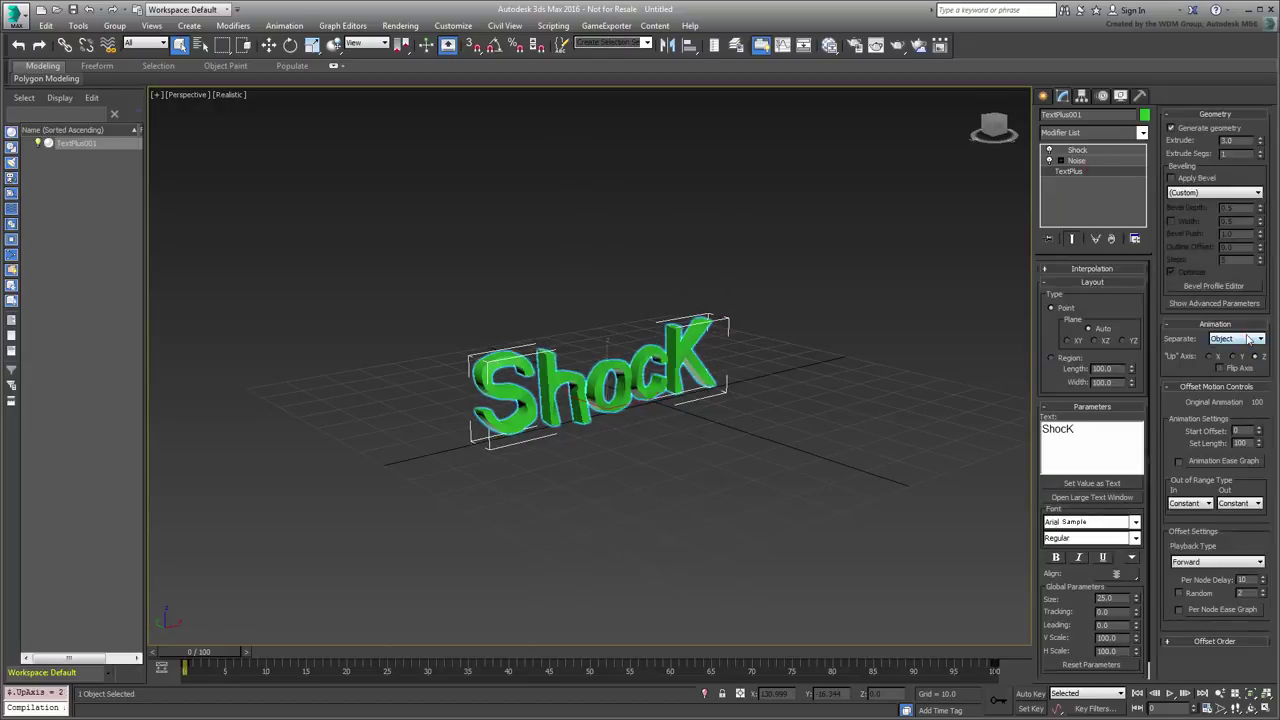
left_click(1237, 338)
left_click(1232, 360)
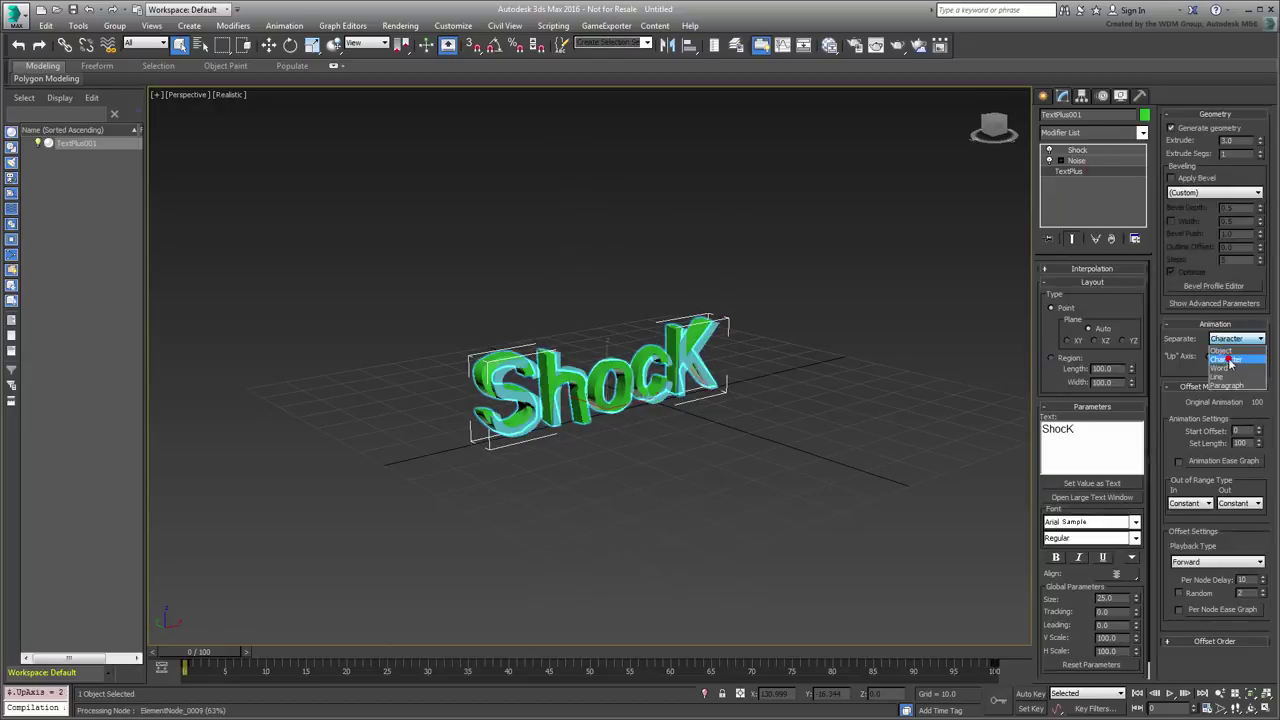
left_click(27, 143)
- On the "h" node, set Per Node Delay 30, Random 20 and Relative Repeat for both out-of-range types, and play the shock animation
left_click(565, 388)
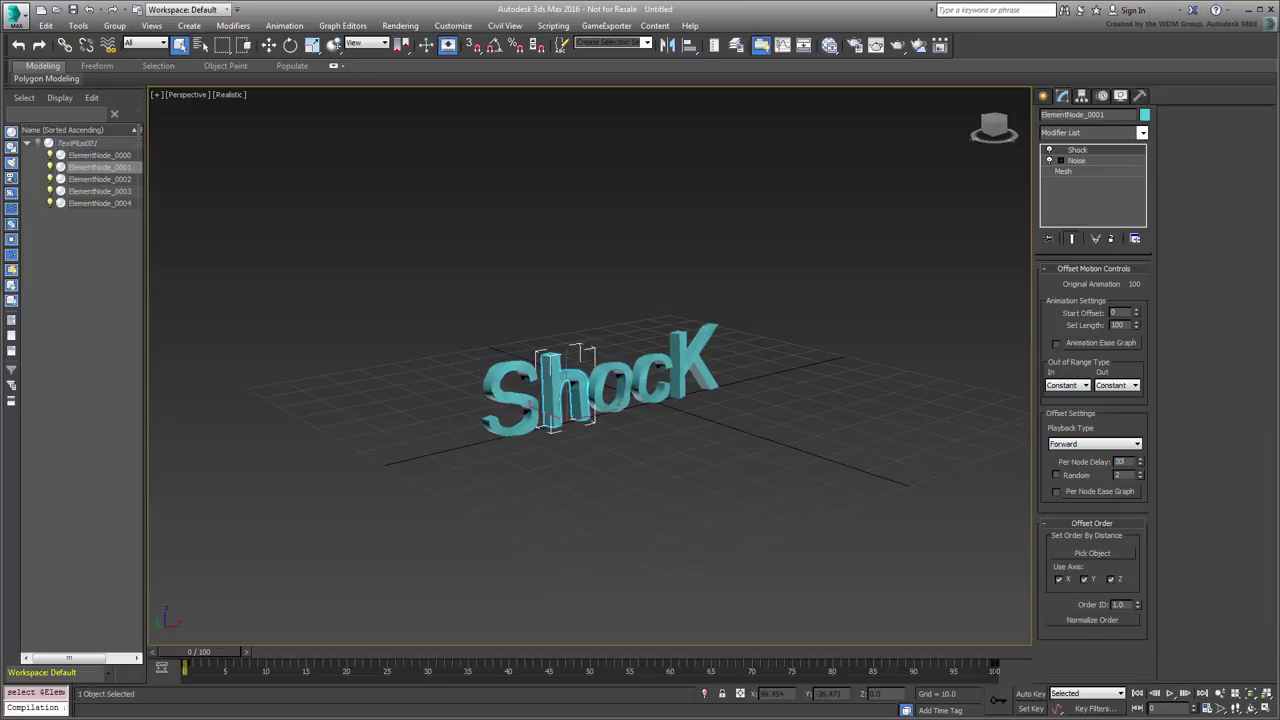
left_click(1088, 477)
left_click(1085, 389)
left_click(1070, 451)
left_click(1137, 387)
left_click(1117, 451)
left_click(1168, 693)
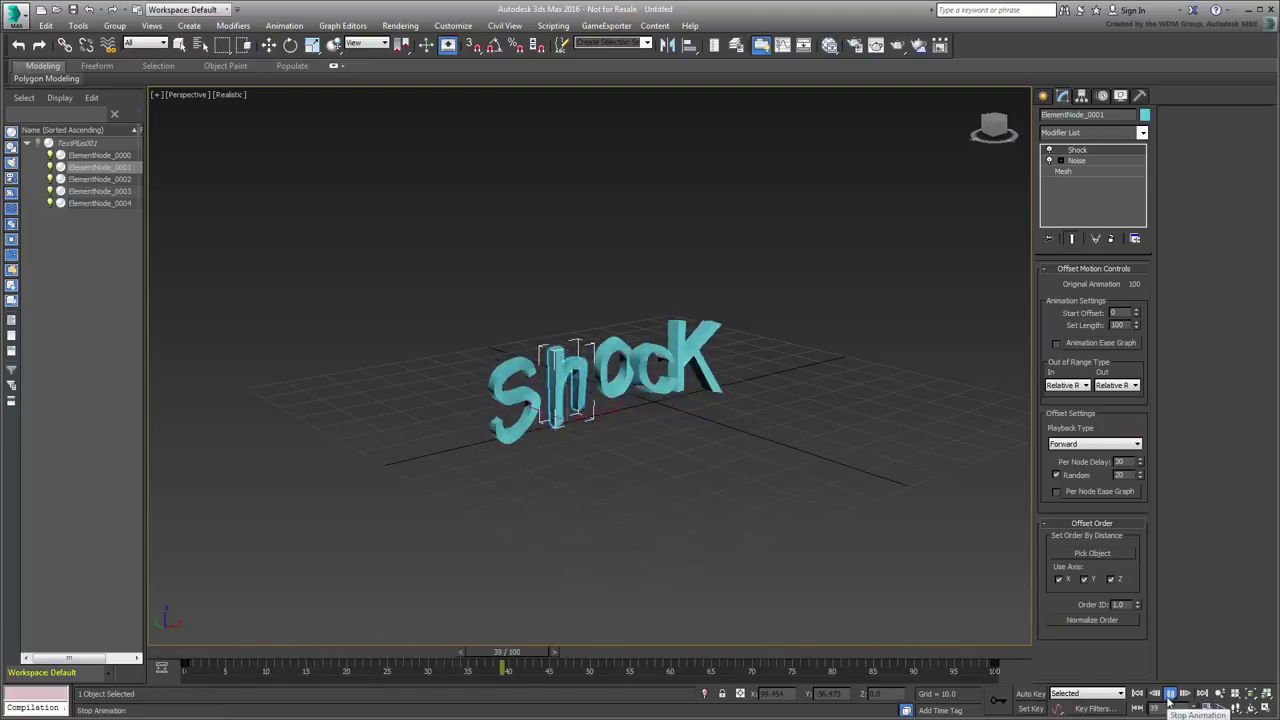
left_click(1168, 695)
- Create a second TextPlus object in the Front view beside the ShocK text
key("alt+w")
right_click(847, 266)
left_click(1043, 96)
left_click(1066, 250)
left_click(895, 225)
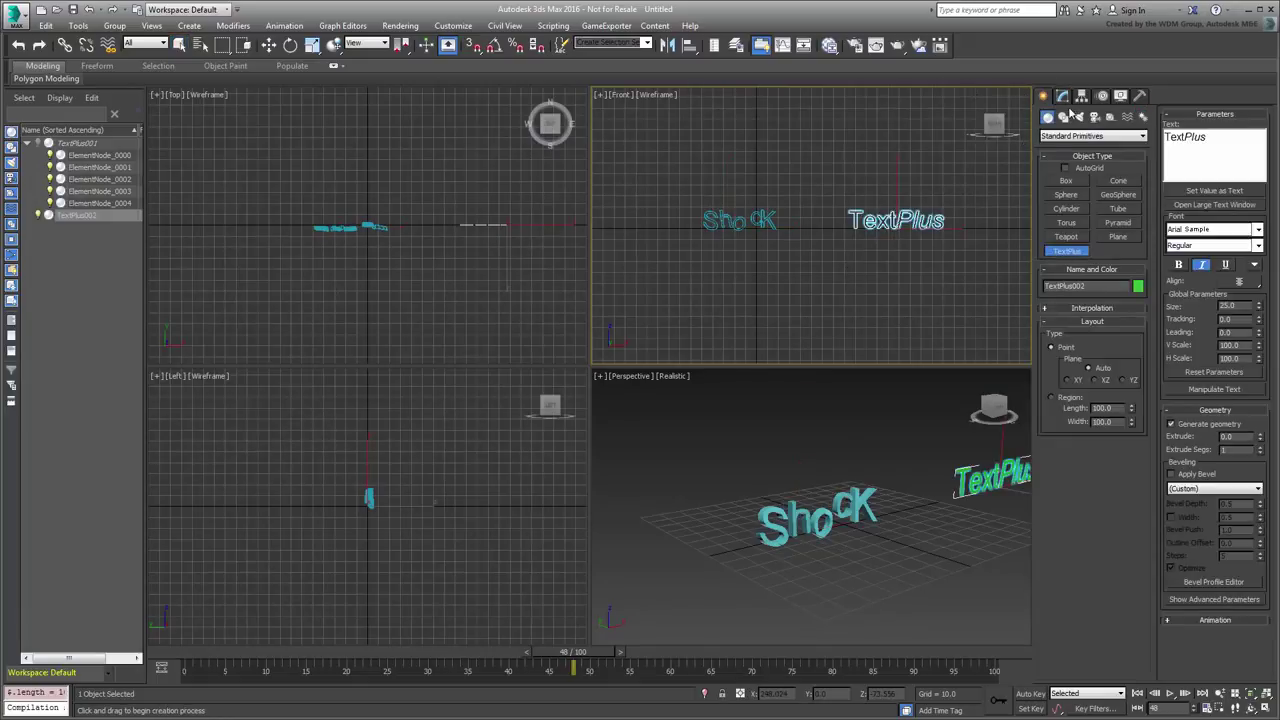
- Extrude the new text 3.0, change its text to "DrunK", and frame it in the Perspective view
left_click(1062, 95)
type("3")
key("Return")
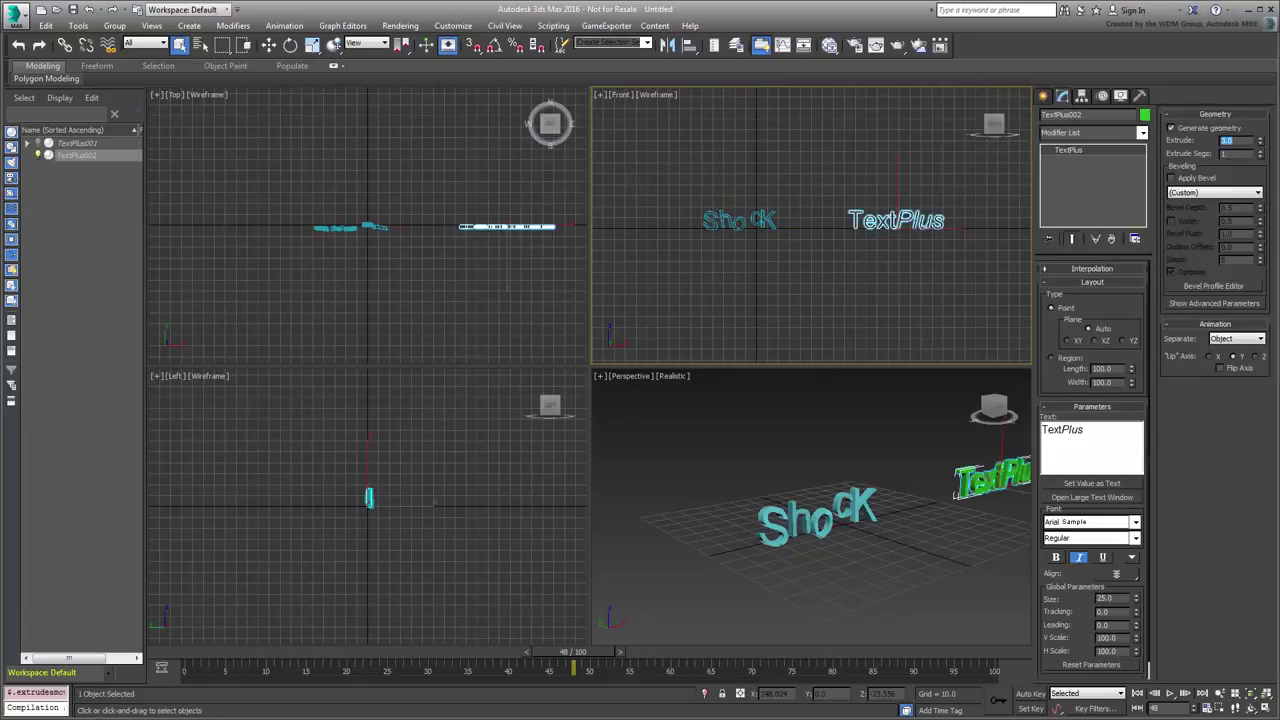
left_click_drag(1100, 430, 1058, 431)
type("Dr")
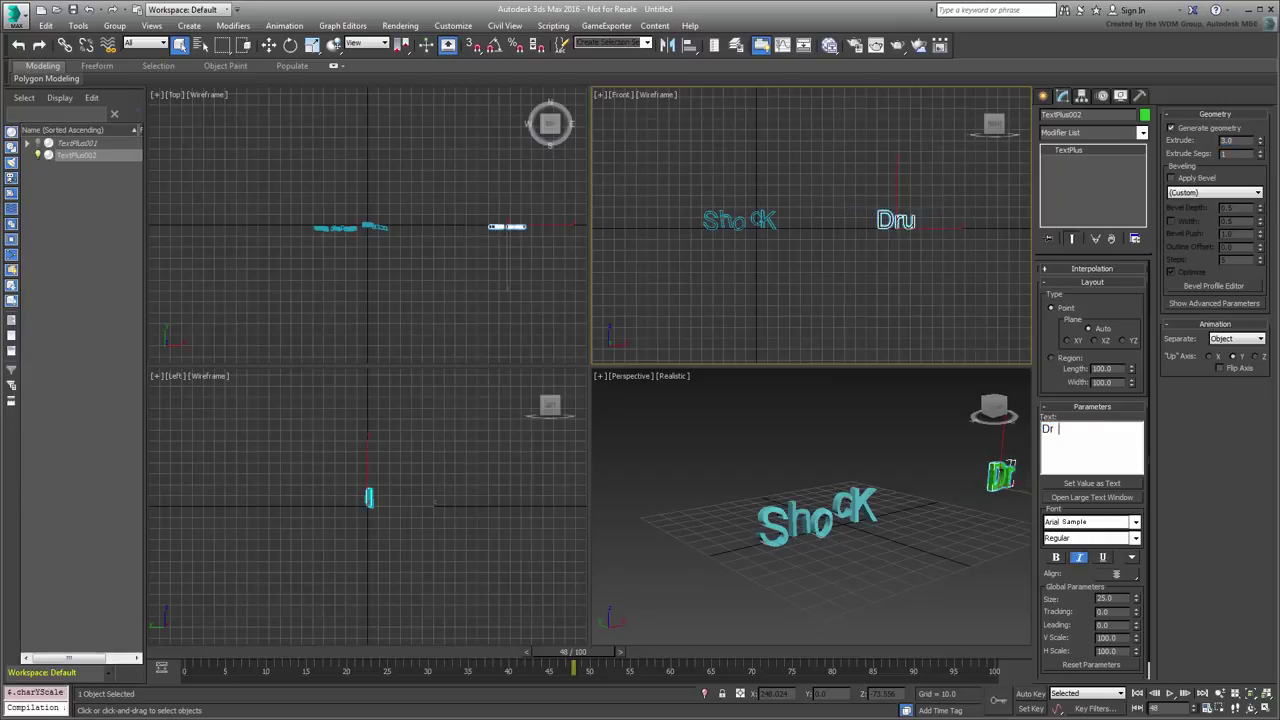
type("unKz")
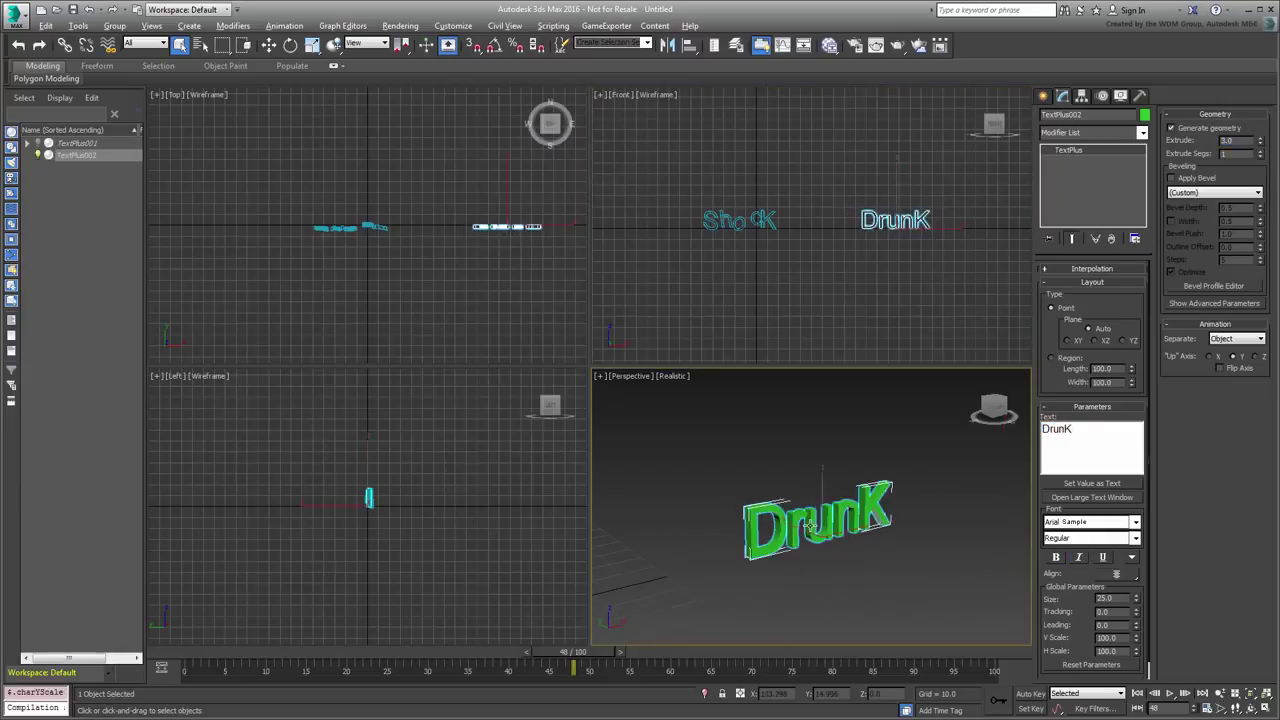
- Load the Drunk animation preset onto the DrunK text
key("alt+w")
left_click(284, 25)
mouse_move(323, 474)
left_click(506, 474)
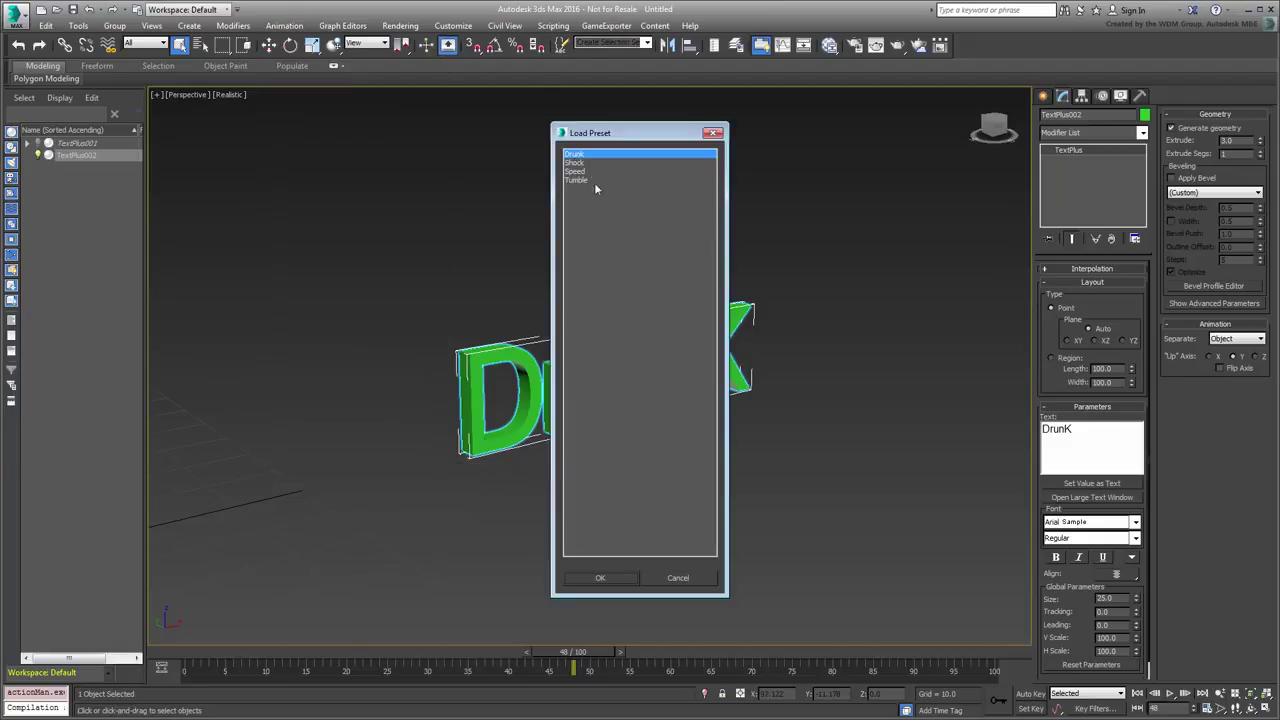
left_click(600, 577)
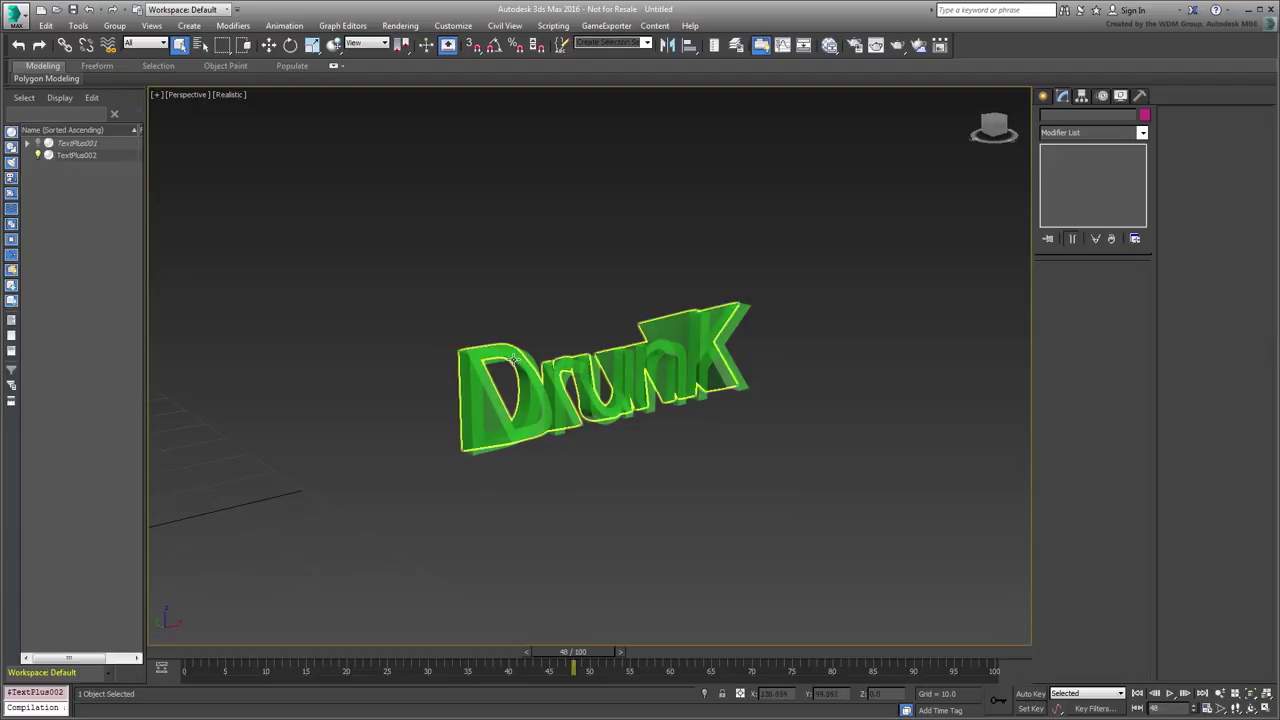
- In the DrunK TextPlus base object, set the "Up" Axis to Z and separate the text by Character
left_click(76, 155)
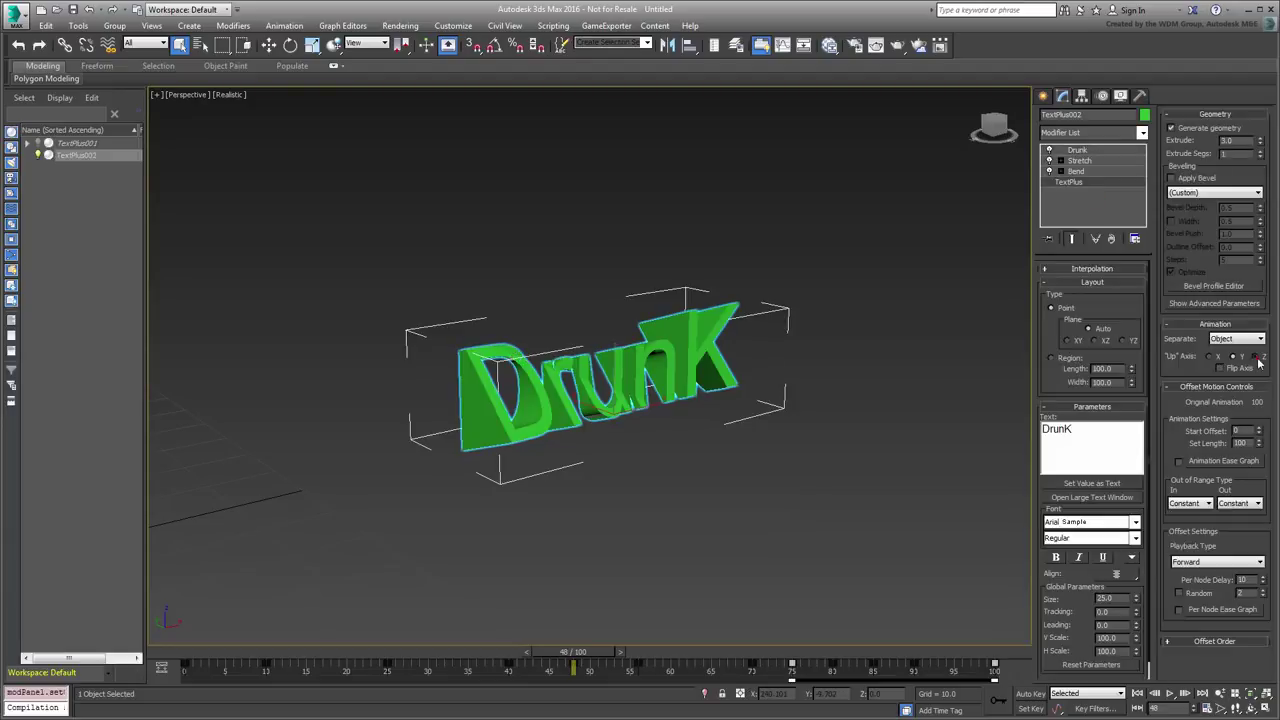
left_click(1255, 357)
left_click(1237, 338)
left_click(1228, 378)
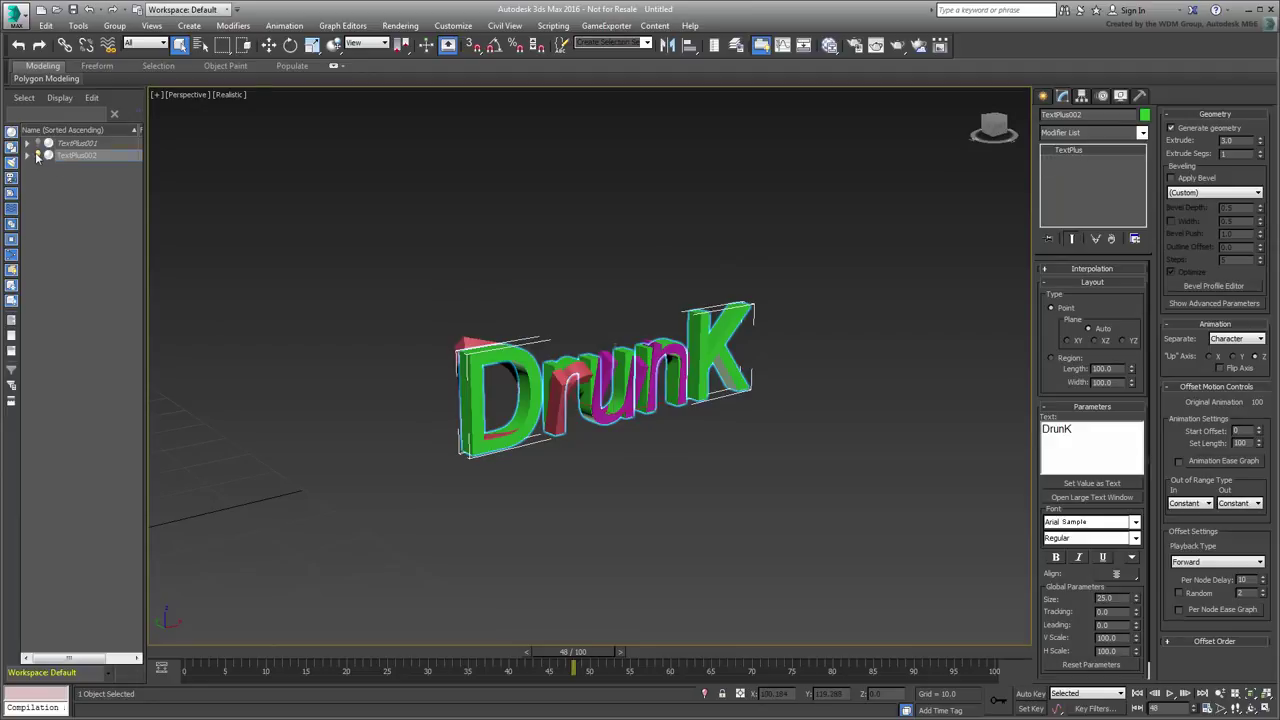
- On the "u" node of DrunK, enable Random at 6 and set both out-of-range types to Relative Repeat
left_click(630, 385)
left_click(1057, 474)
type("5")
key("Return")
left_click(1067, 385)
left_click(1066, 450)
left_click(1116, 385)
left_click(1115, 450)
- Play back the DrunK animation and change its Set Length to 60
left_click(1170, 693)
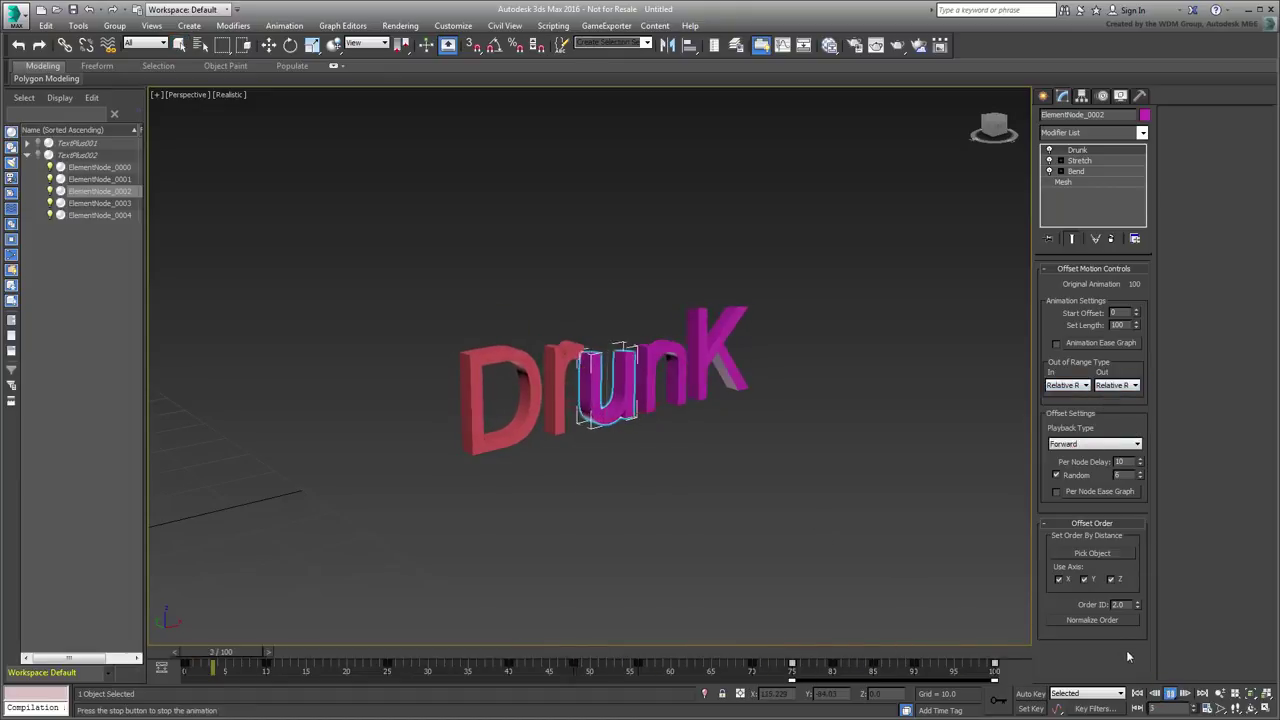
left_click(1170, 693)
key("Return")
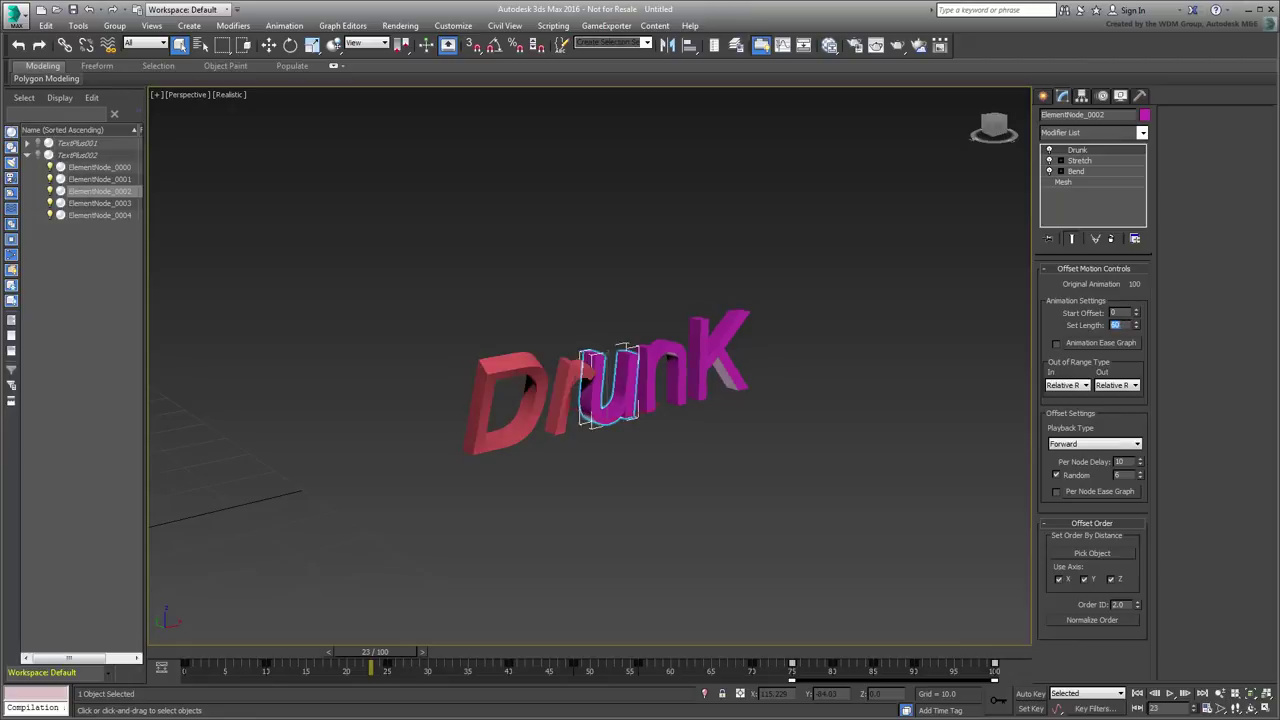
- Play back the DrunK animation and reset the scene without saving changes
left_click(1170, 693)
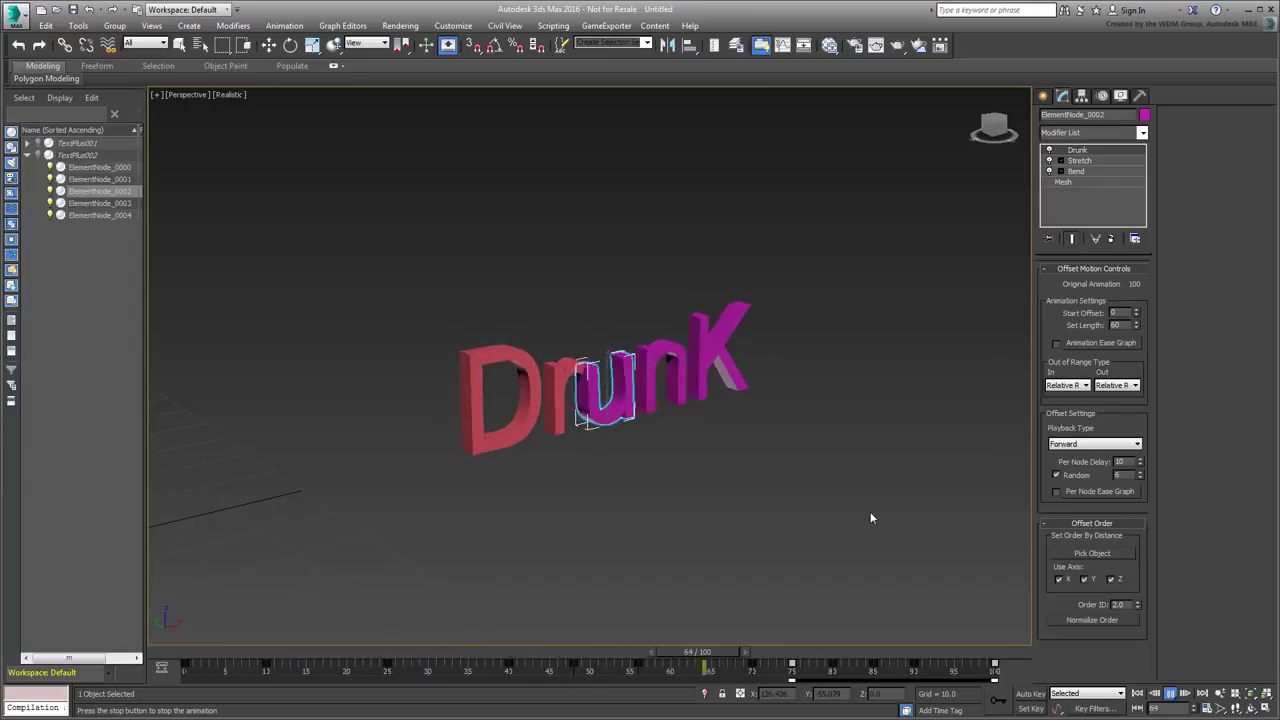
left_click(1170, 693)
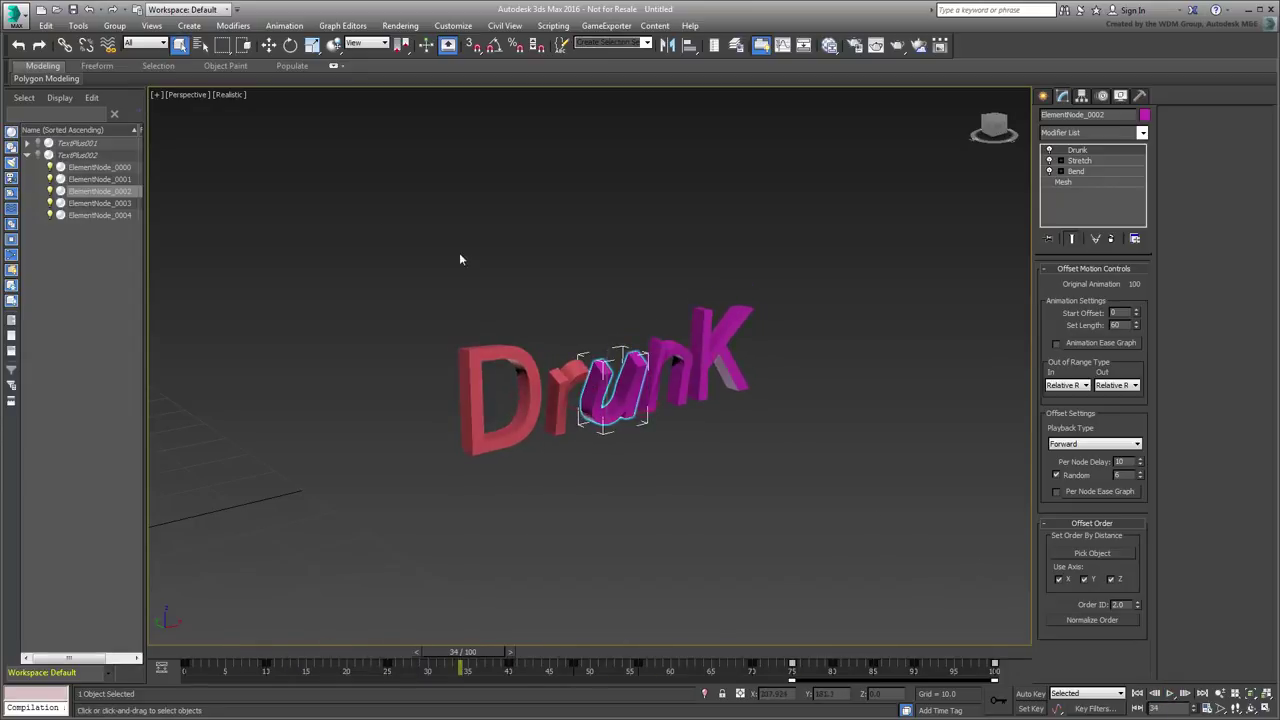
left_click(16, 21)
left_click(35, 76)
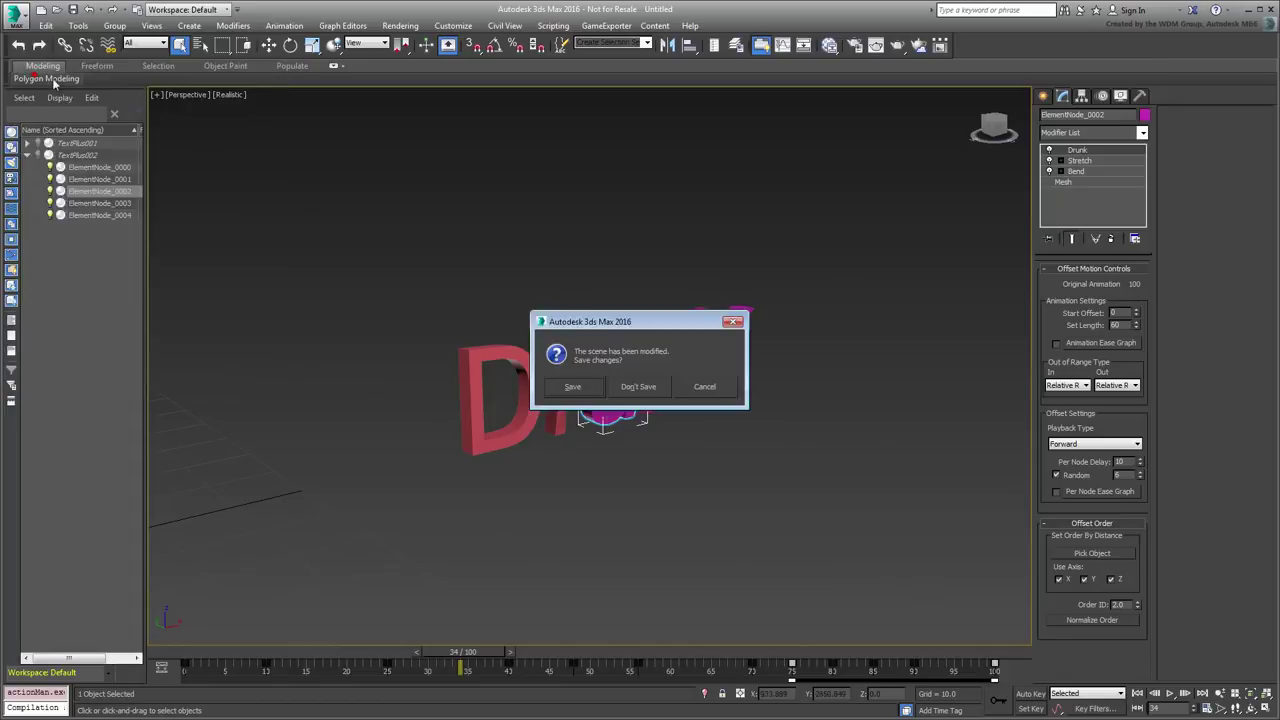
left_click(629, 388)
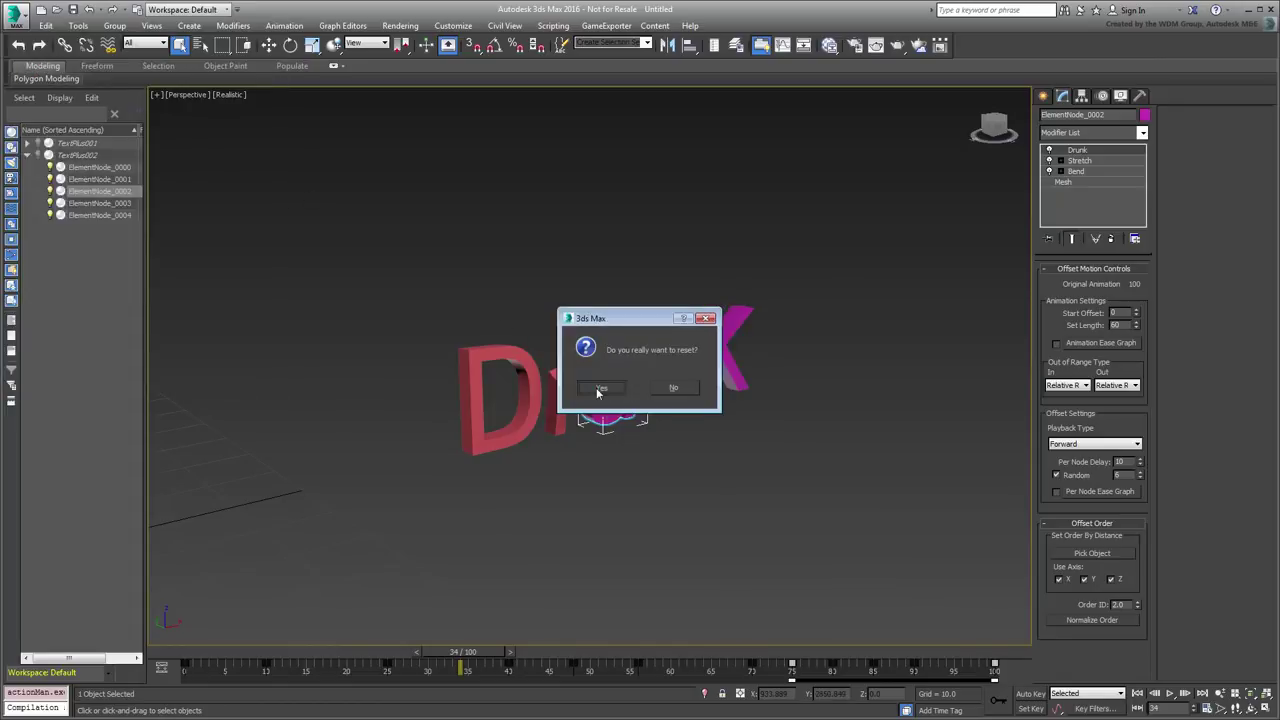
left_click(598, 389)
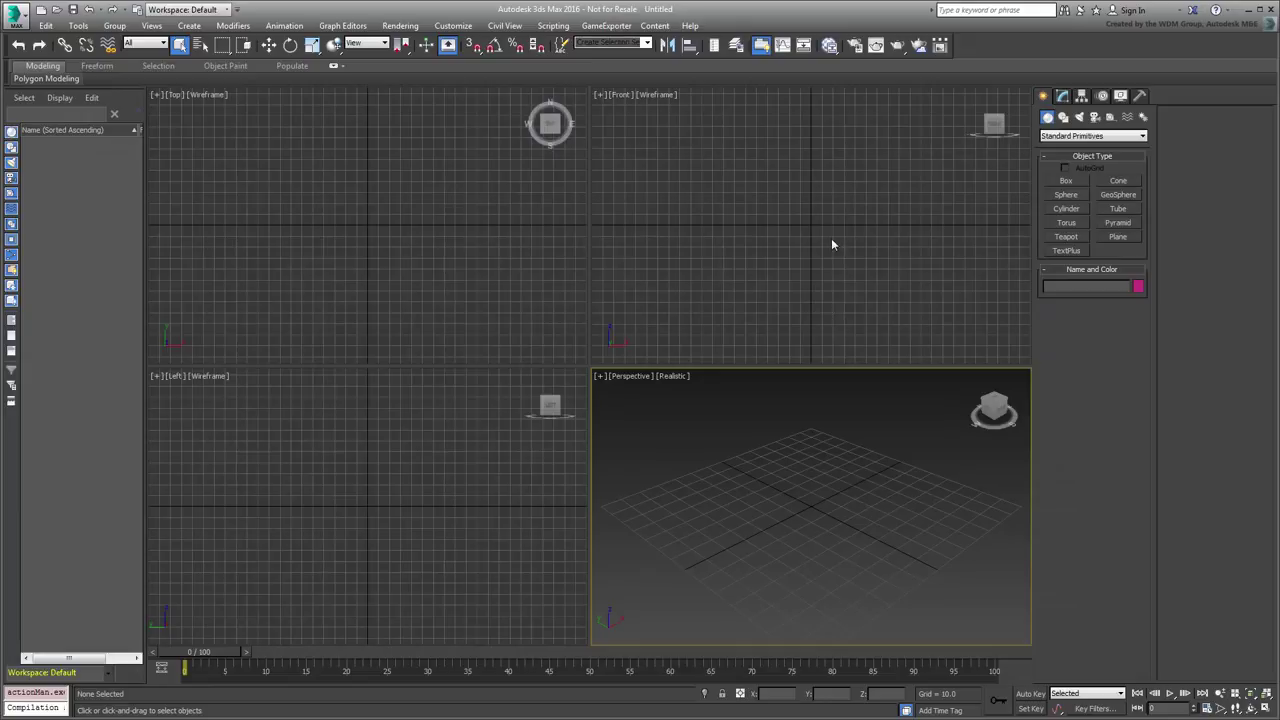
- Create a TextPlus object at the Front view's origin reading "Tippoweego Falls Motor Speedway", extruded 3.0 with a bevel applied
left_click(832, 243)
key("alt+w")
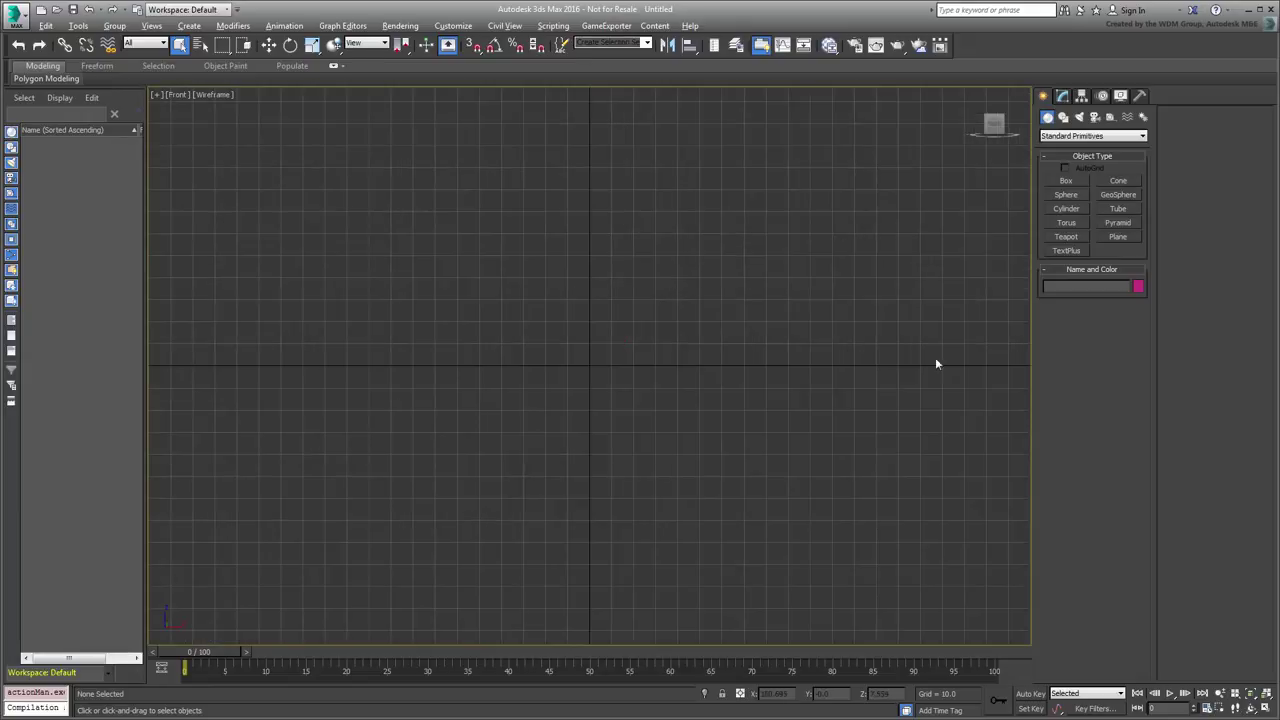
left_click(1052, 252)
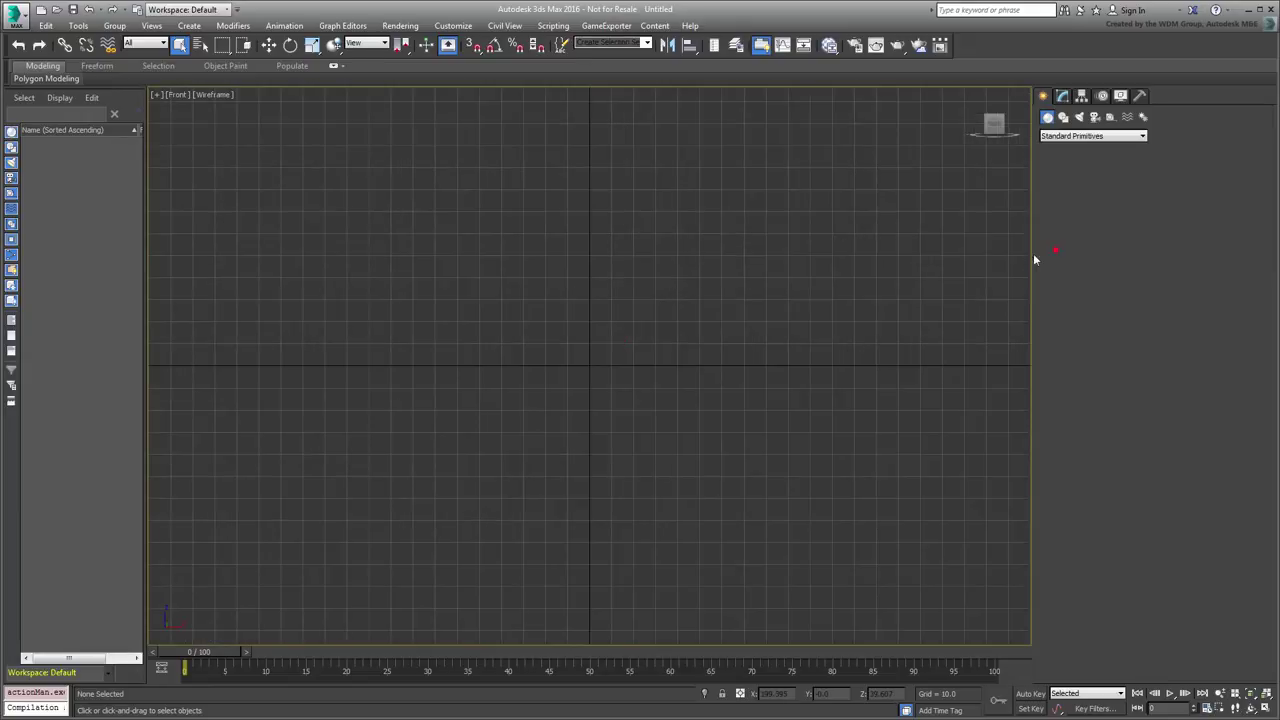
left_click(589, 363)
left_click(1062, 95)
double_click(1107, 433)
type("Tippoweego Falls Motor Speedway")
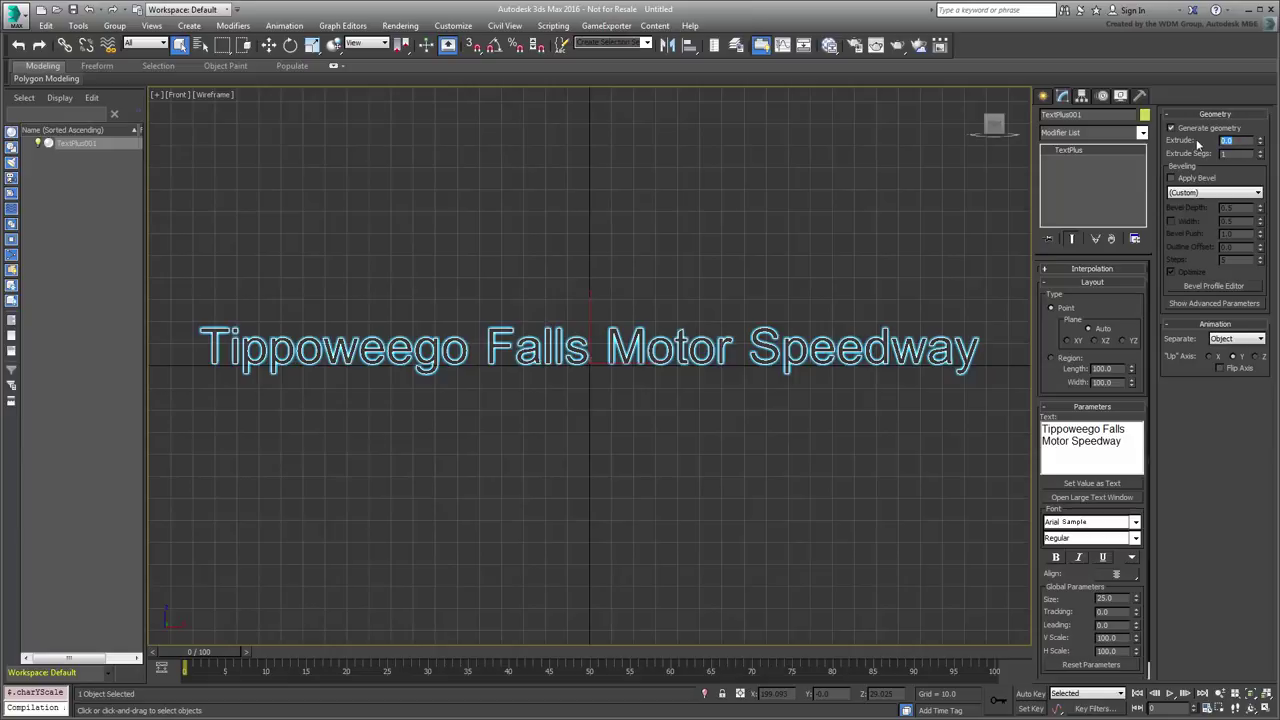
left_click(1173, 178)
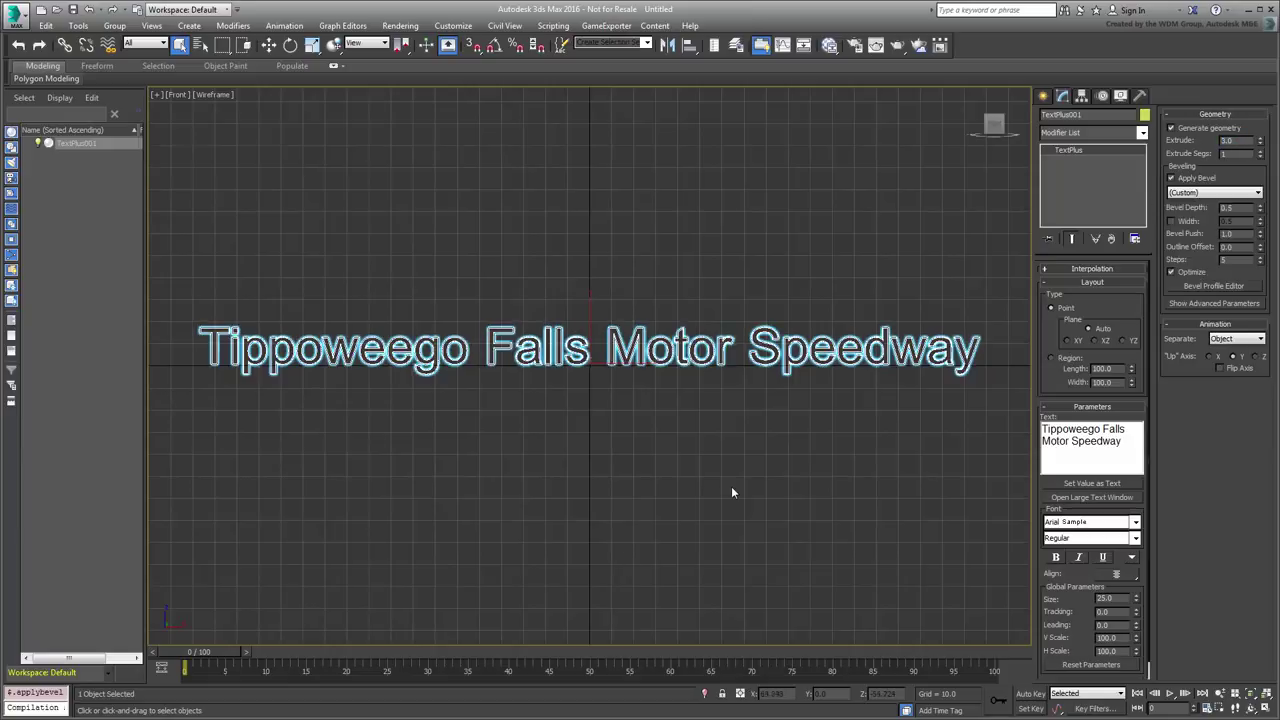
- Assign a new Standard material with a yellow diffuse color to the text and display the Front view shaded
left_click(829, 45)
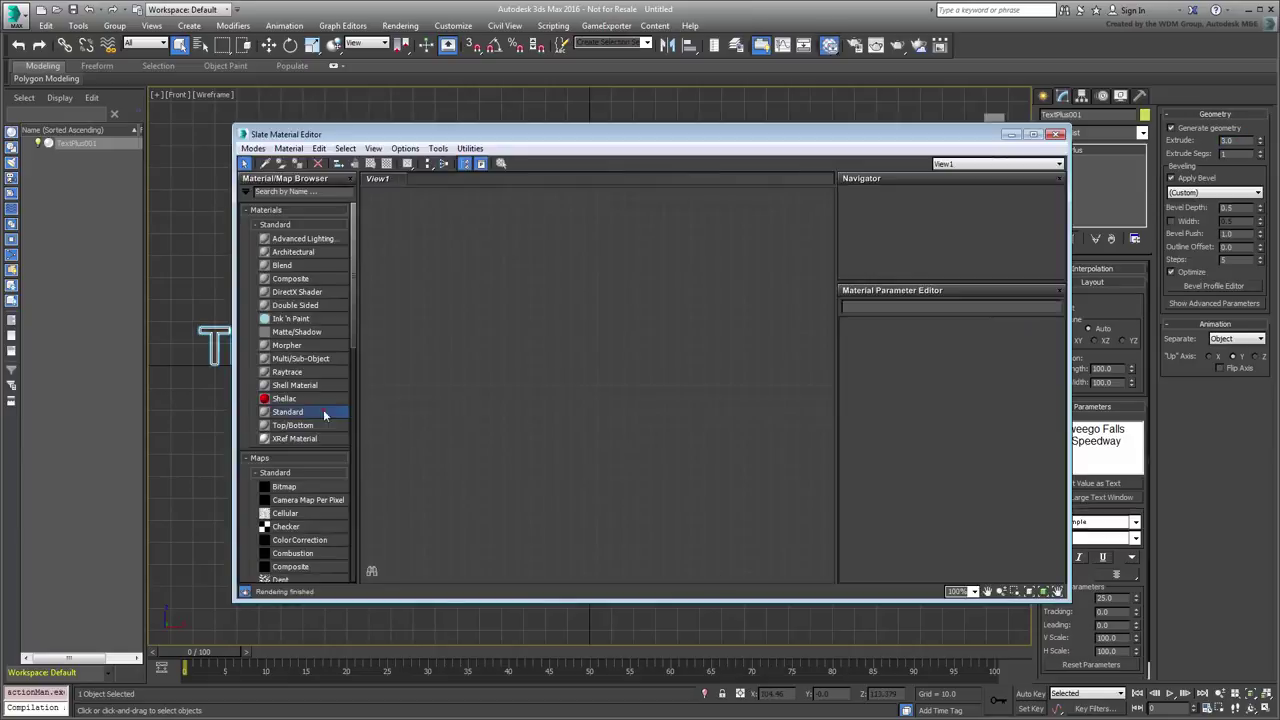
double_click(324, 415)
double_click(618, 303)
left_click(910, 406)
left_click(284, 89)
left_click_drag(382, 182, 381, 88)
left_click(492, 198)
left_click_drag(672, 393, 211, 331)
key("F3")
left_click(1056, 134)
middle_click_drag(683, 438, 682, 464)
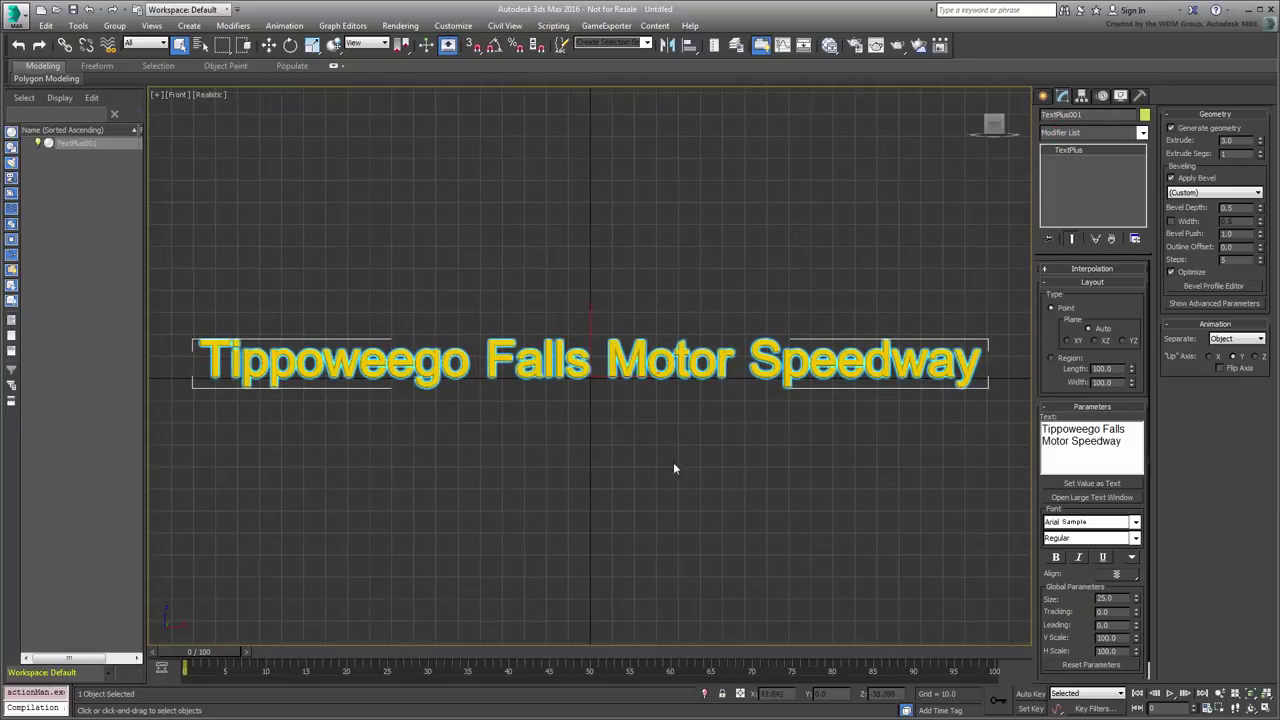
- Load the Speed animation preset onto the speedway text
left_click(284, 25)
mouse_move(410, 473)
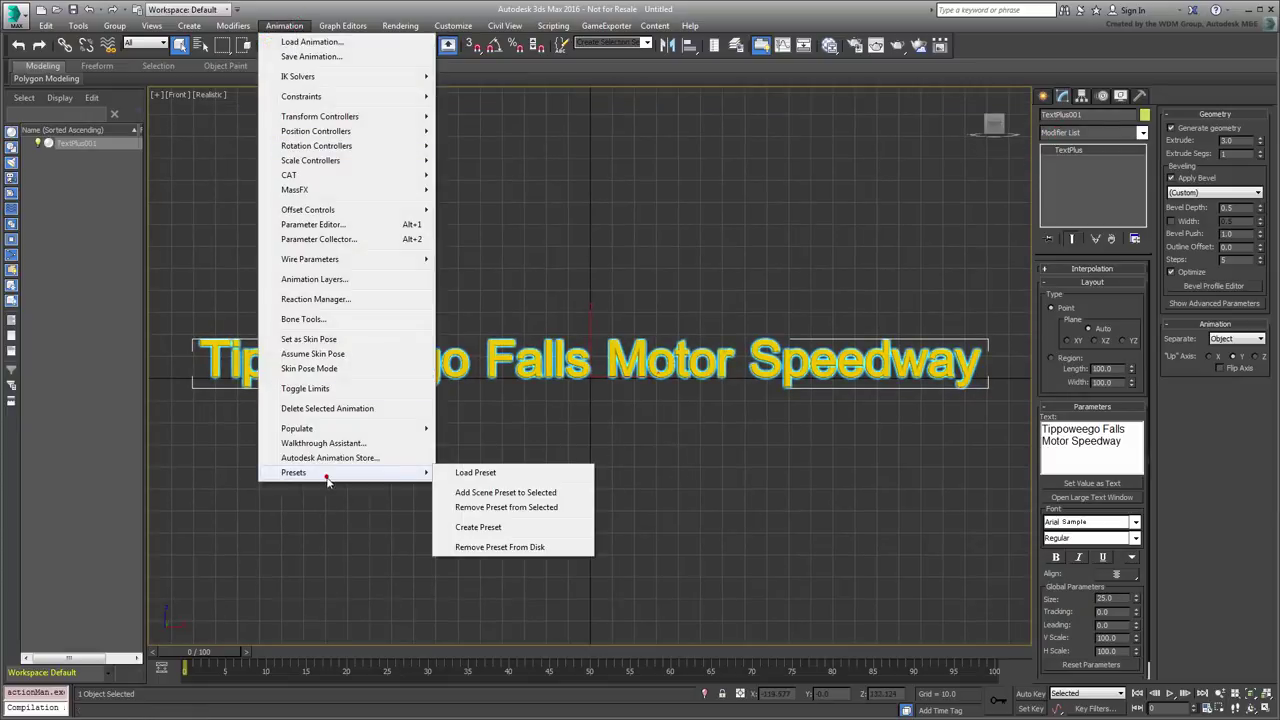
left_click(522, 474)
left_click(582, 171)
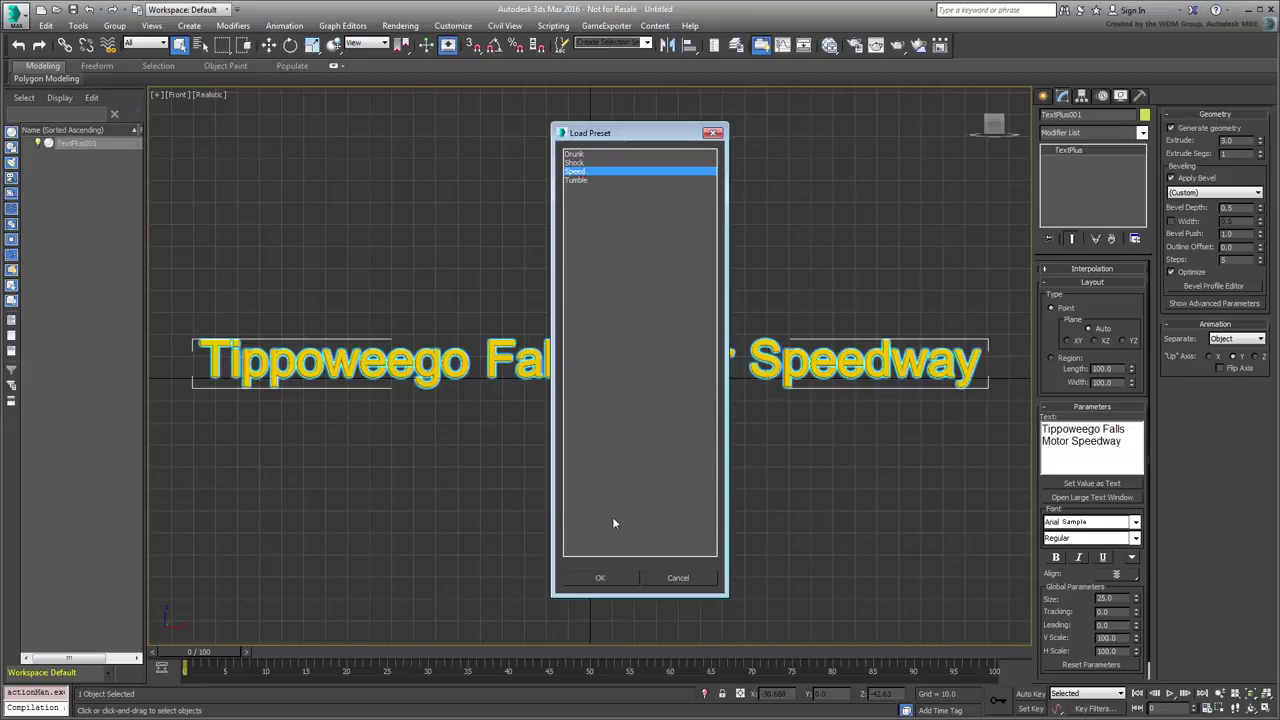
left_click(601, 580)
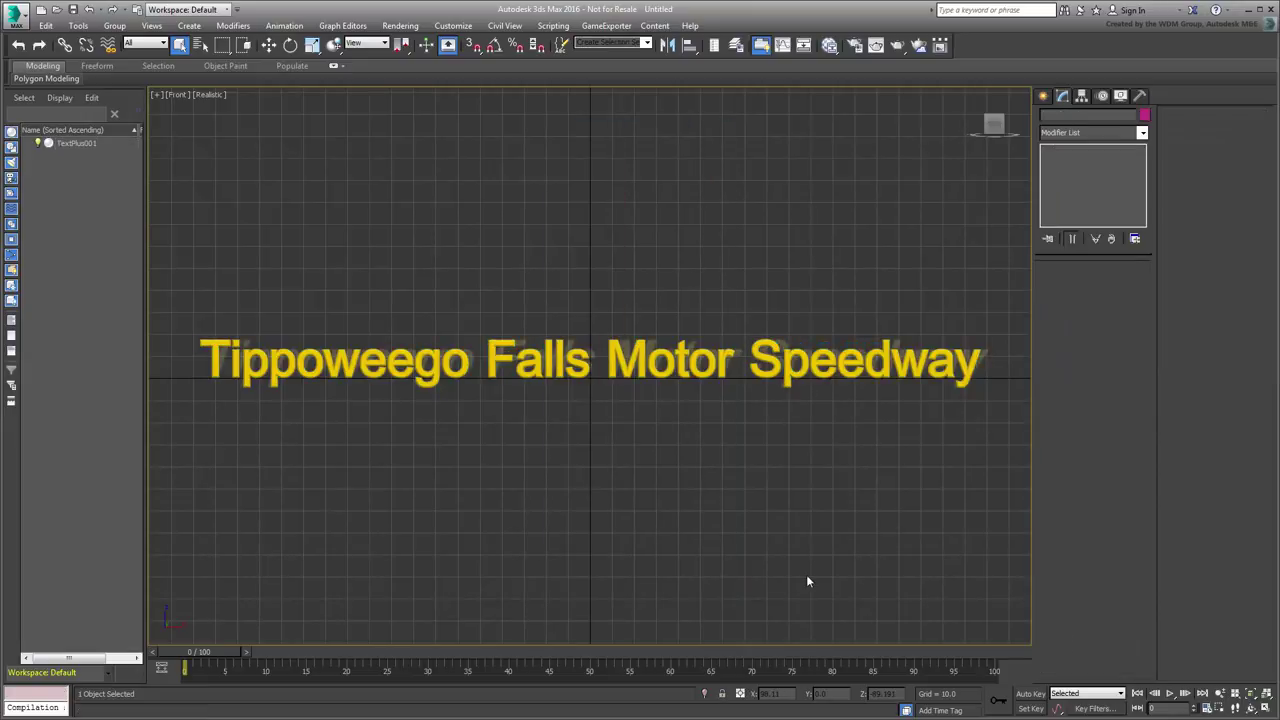
- Preview the Speed animation across the Front view, then return to frame 0
left_click_drag(214, 654, 146, 657)
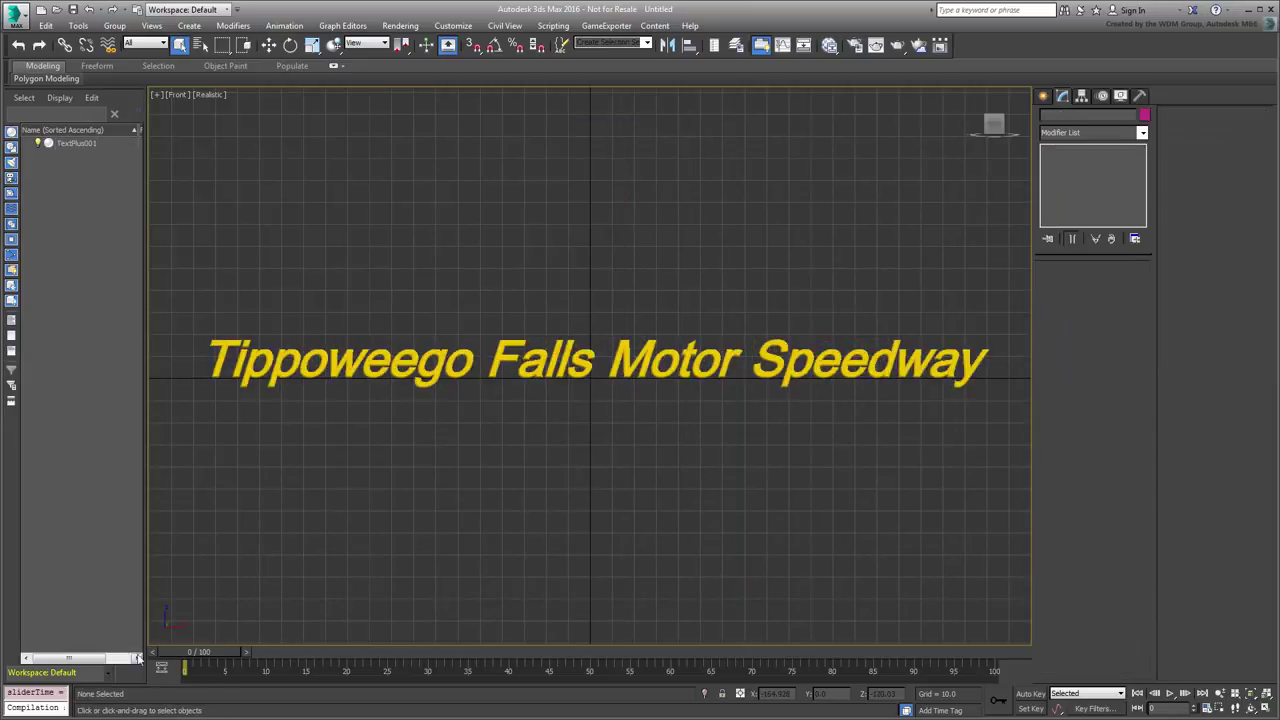
scroll(523, 506, "down", 4)
middle_click_drag(493, 513, 565, 531)
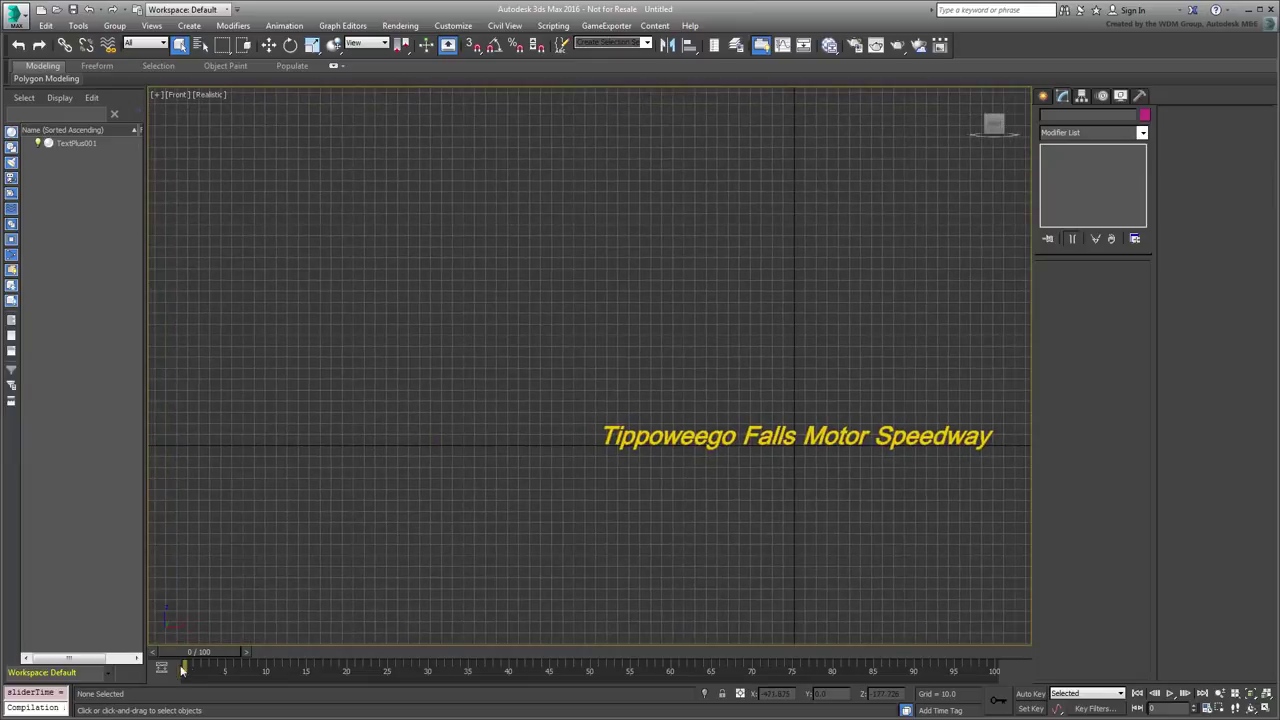
left_click_drag(198, 654, 136, 658)
key("q")
left_click(1170, 694)
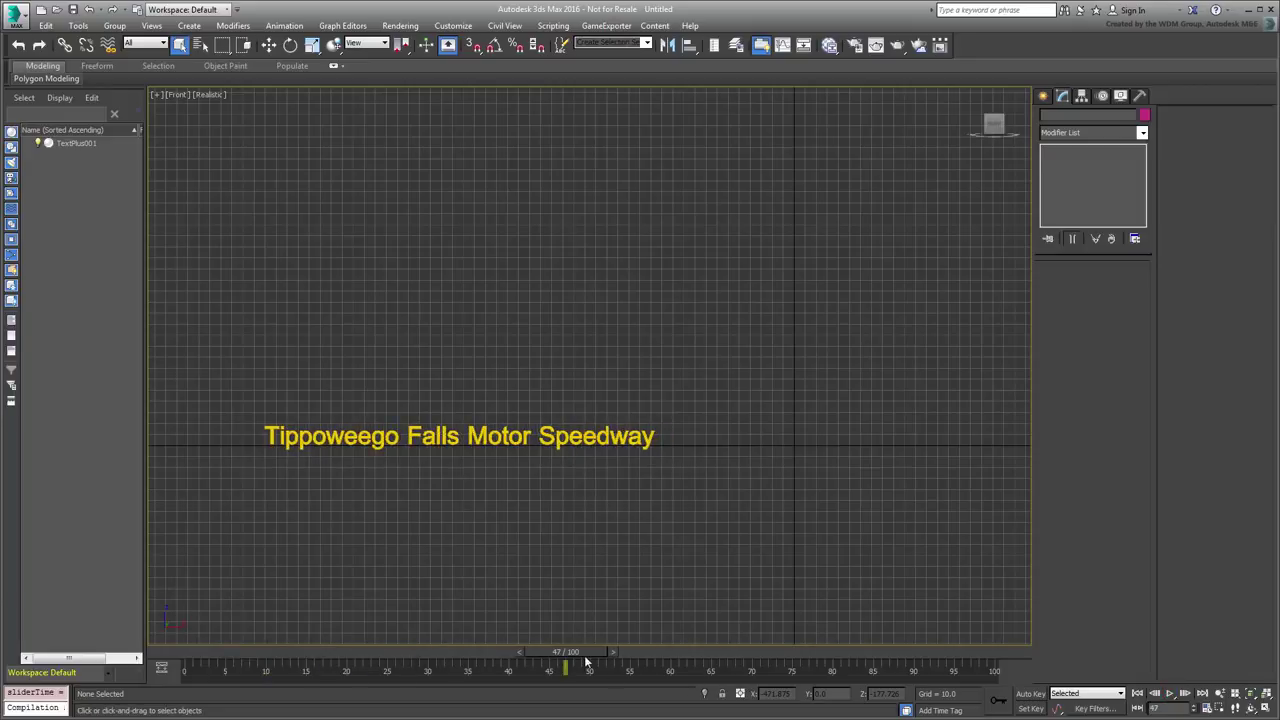
left_click_drag(595, 652, 175, 655)
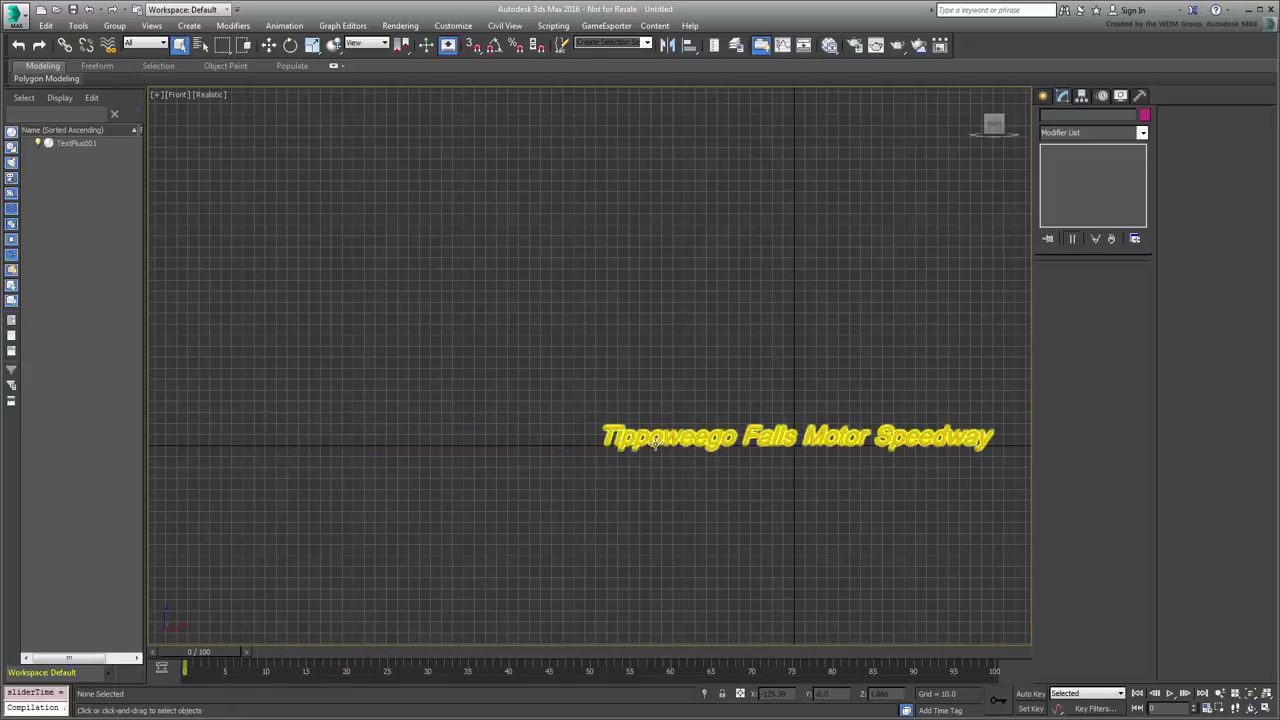
- Insert a line break before "Motor" in the TextPlus base object and preview the two-line animation
left_click(748, 438)
left_click(1098, 172)
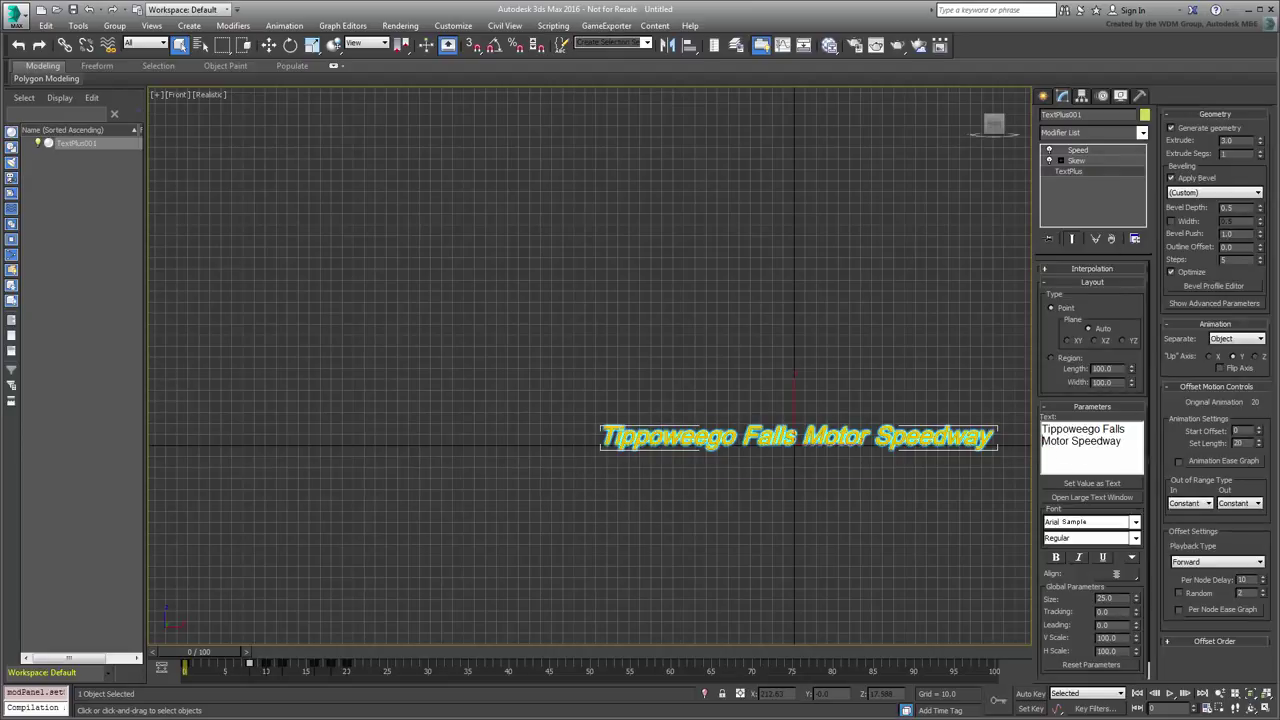
key("Return")
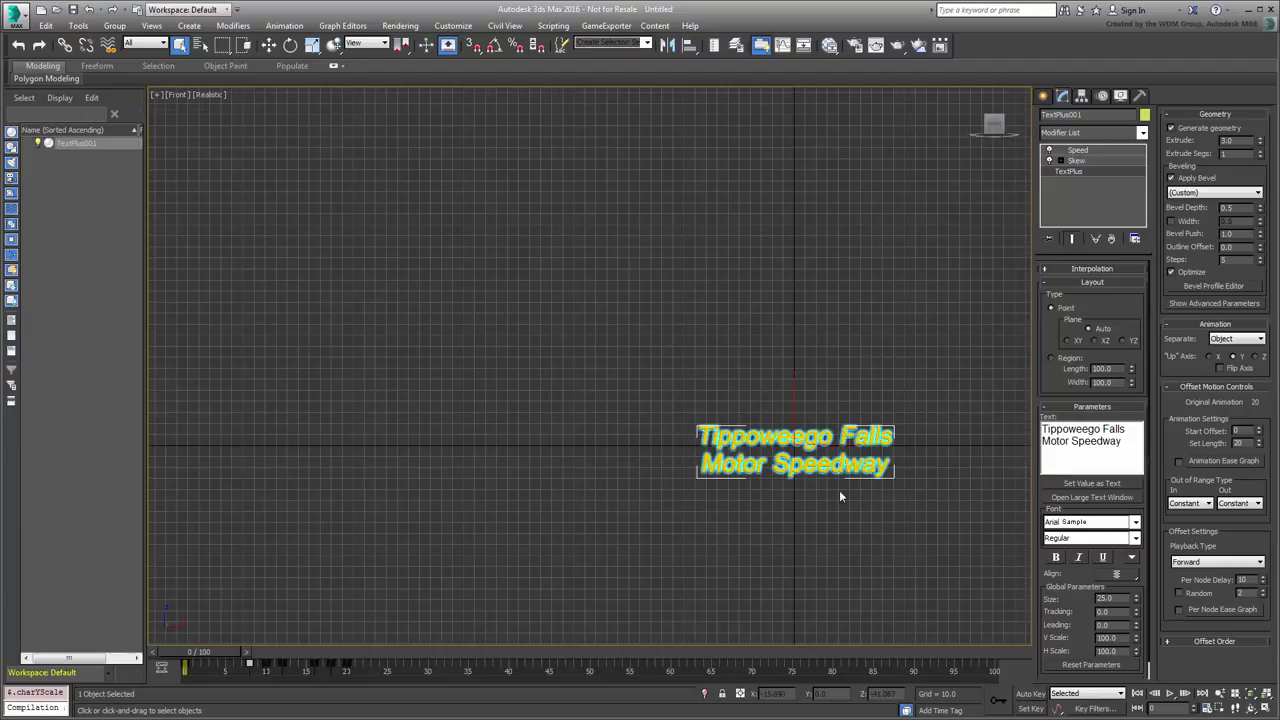
scroll(814, 480, "up", 3)
middle_click_drag(690, 489, 701, 468)
mouse_move(216, 655)
left_mouse_down()
mouse_move(465, 660)
mouse_move(197, 652)
left_mouse_up()
key("q")
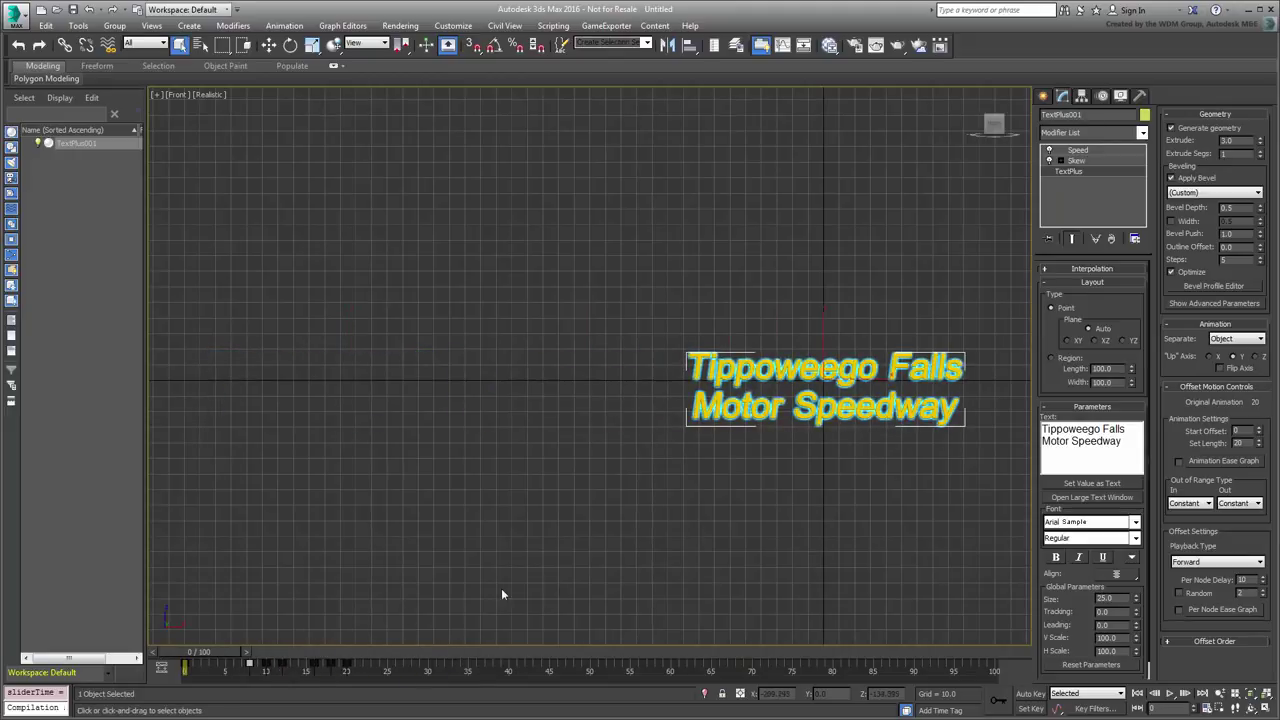
mouse_move(246, 660)
left_mouse_down()
mouse_move(345, 664)
mouse_move(267, 670)
mouse_move(248, 655)
left_mouse_up()
- Separate the speedway text by Character and preview how the individual letters animate
left_click(1261, 339)
left_click(1226, 358)
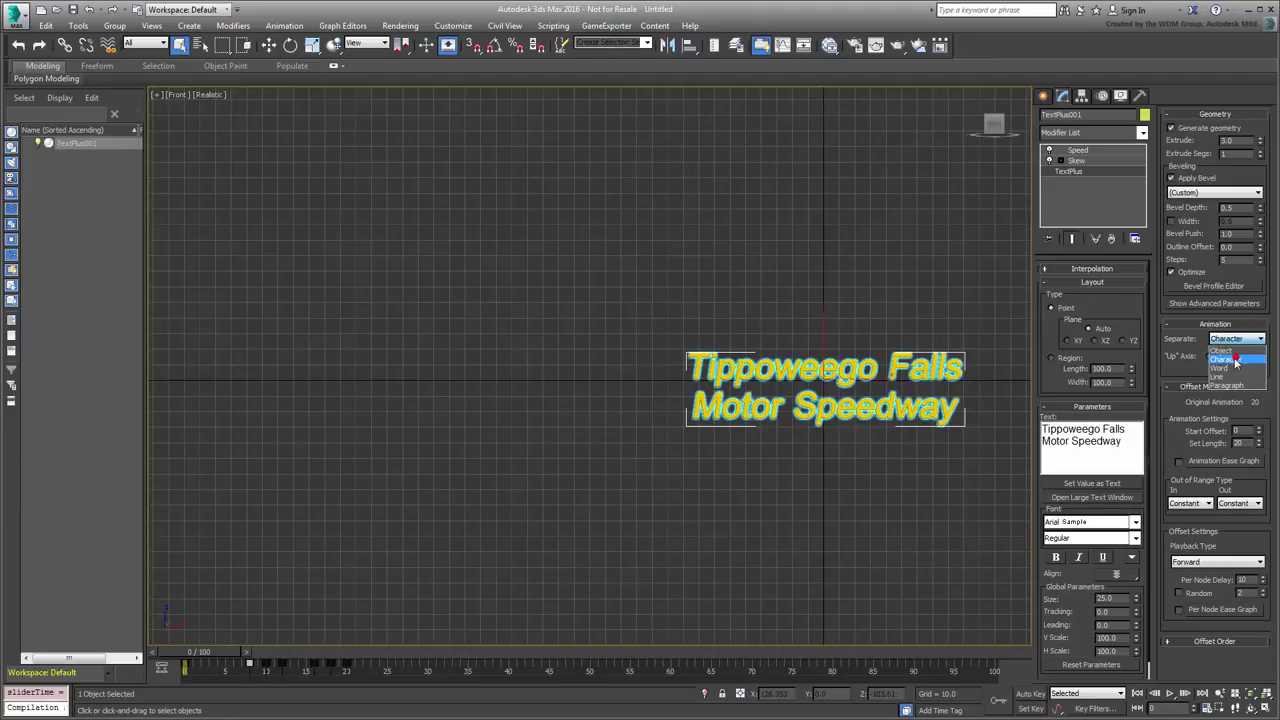
left_click(37, 144)
mouse_move(200, 652)
left_mouse_down()
mouse_move(998, 652)
mouse_move(180, 652)
left_mouse_up()
key("q")
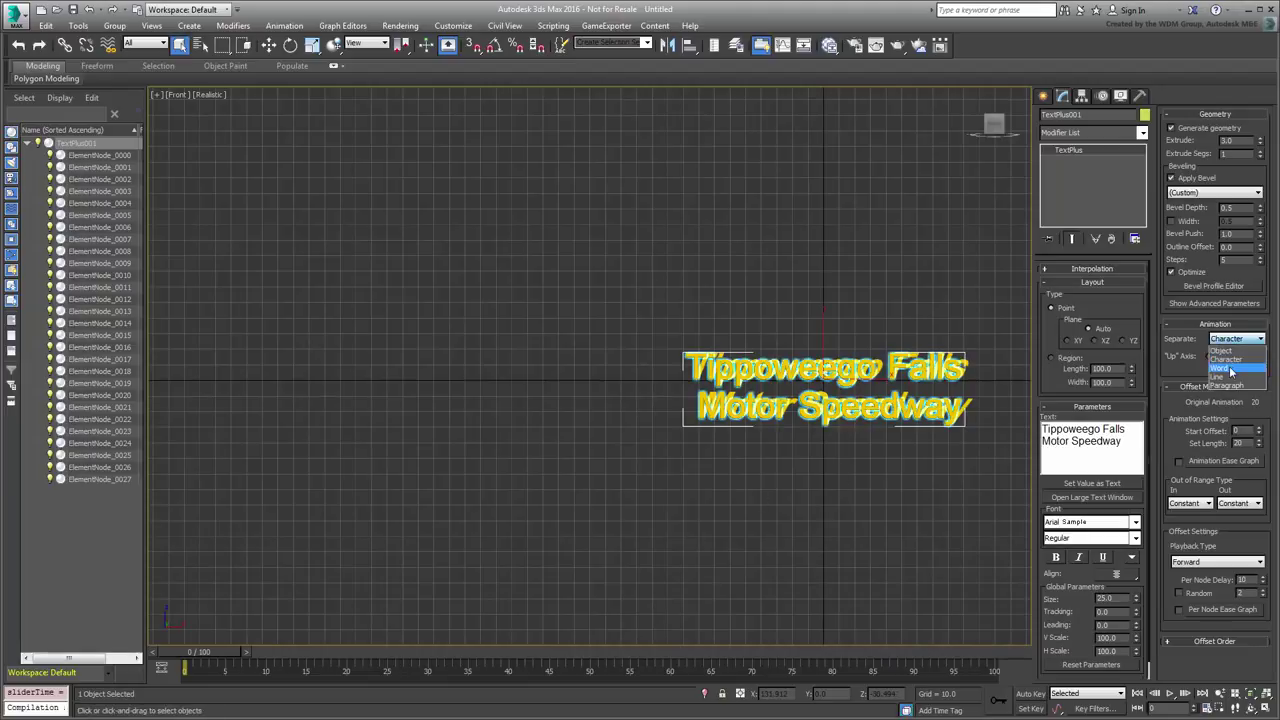
- Separate the speedway text by Word and scrub through the animation to frame 25
left_click(1220, 368)
left_click_drag(200, 655, 351, 644)
key("q")
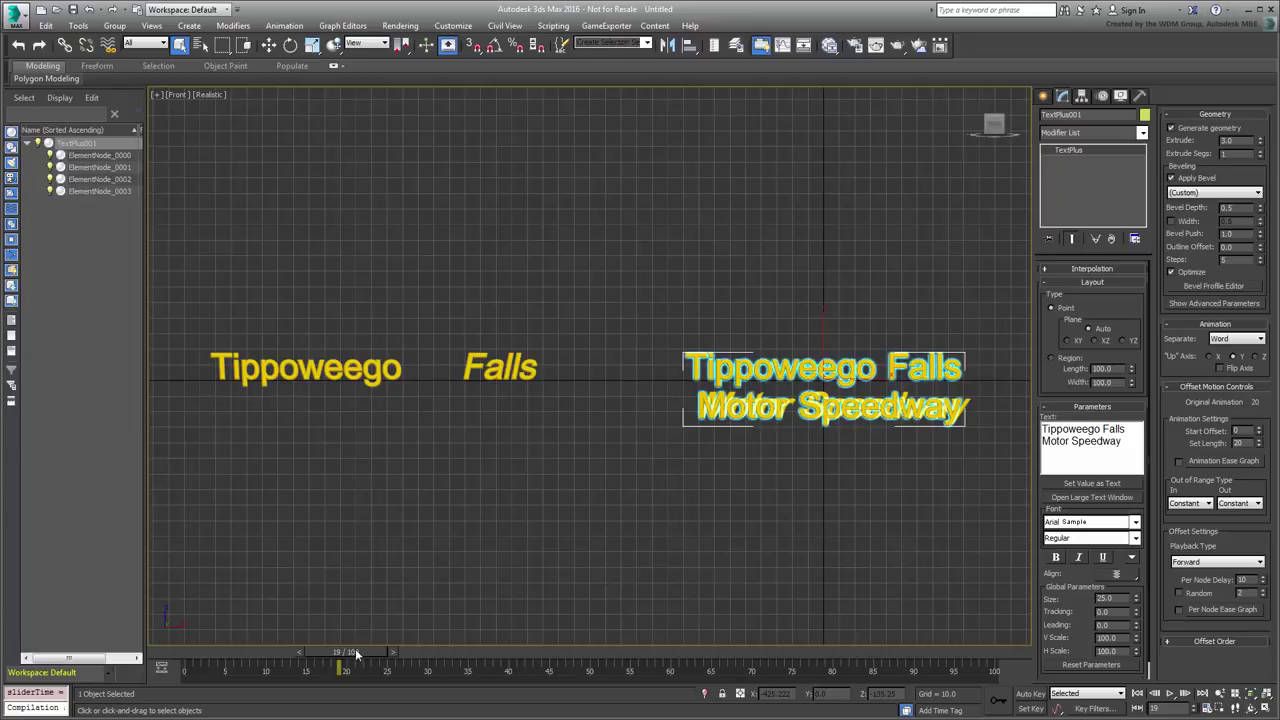
left_click_drag(355, 652, 407, 656)
key("q")
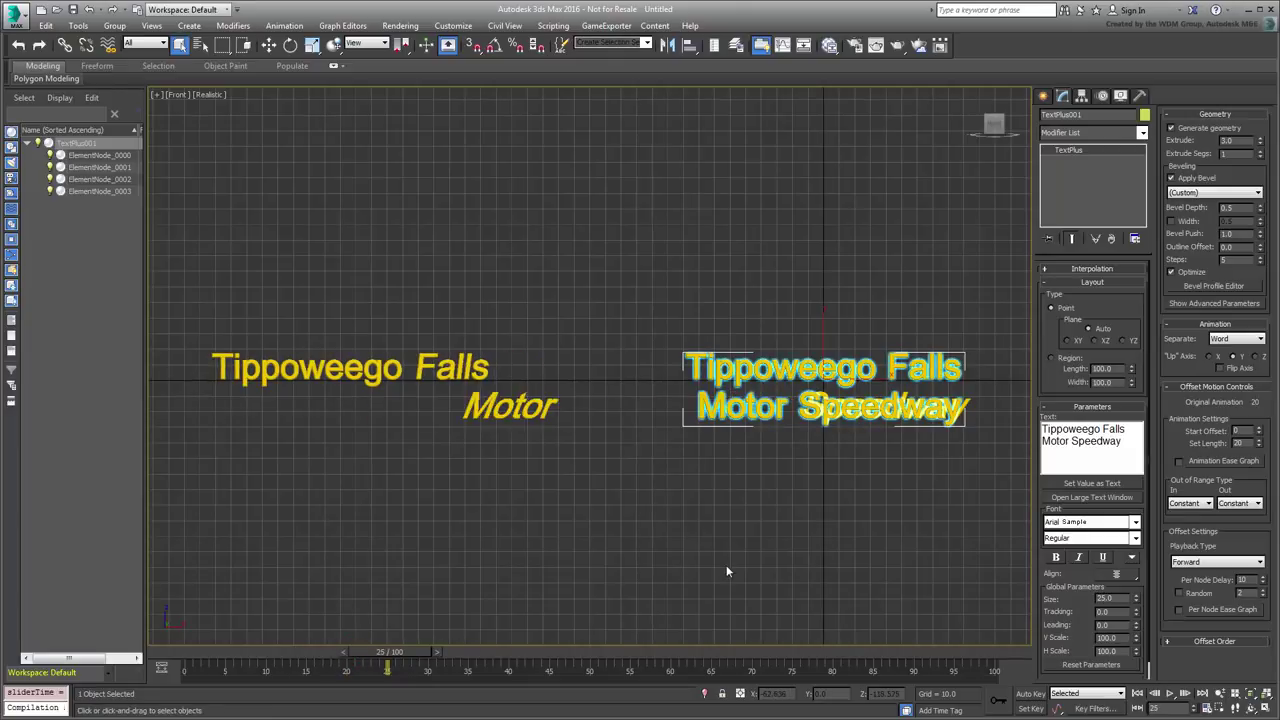
- Separate the speedway text by Line and preview the animation from frame 0
left_click(1246, 341)
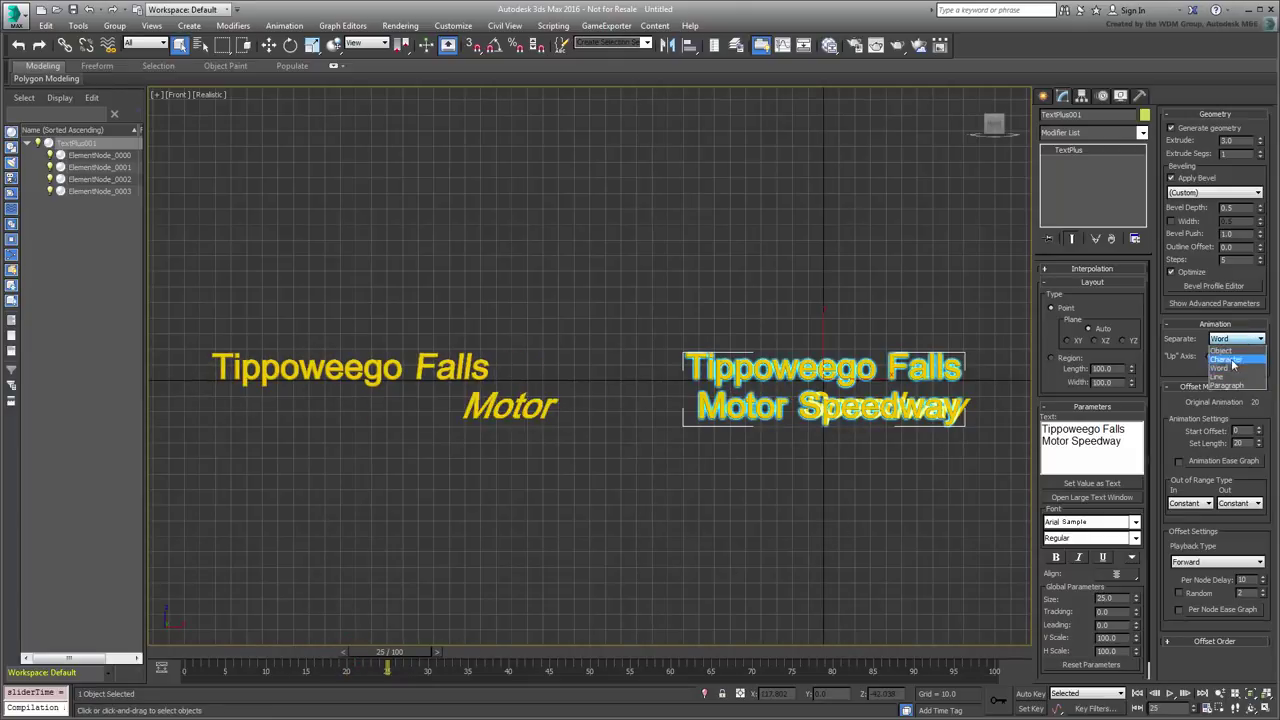
left_click(1228, 377)
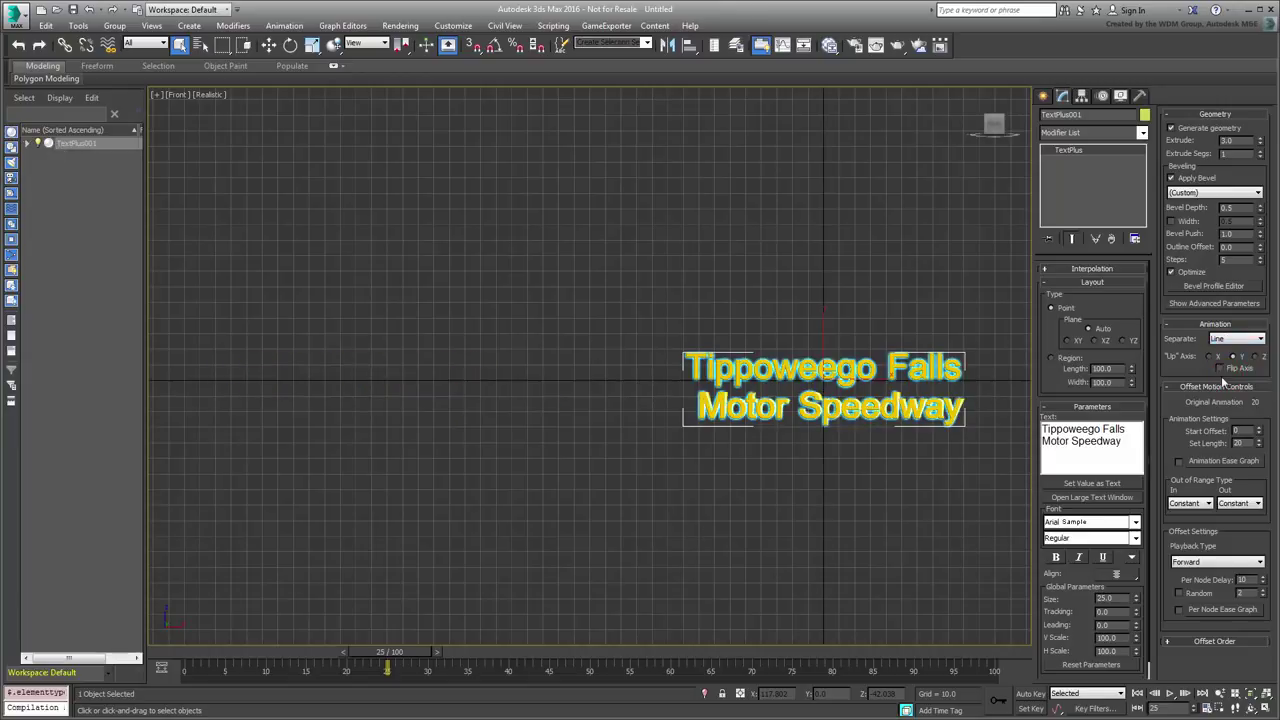
left_click_drag(404, 659, 113, 647)
left_click_drag(199, 651, 133, 651)
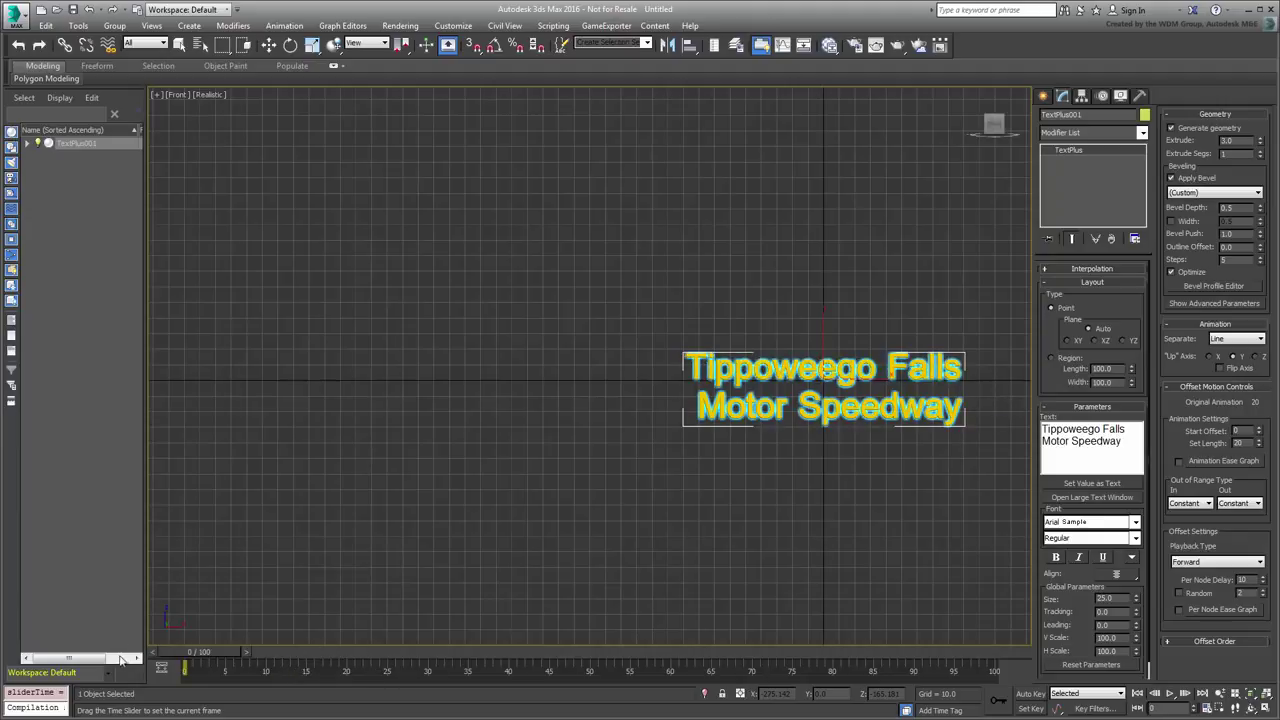
left_click(1238, 339)
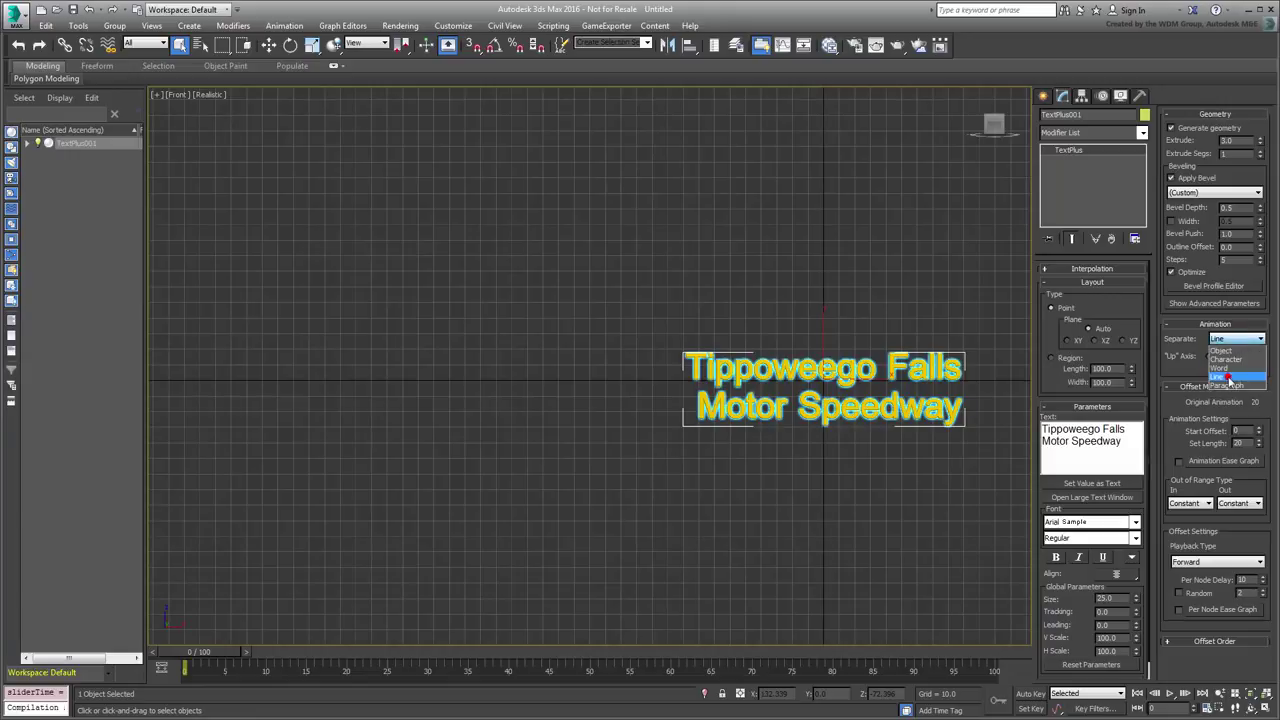
left_click(1229, 378)
left_click_drag(207, 674, 8, 692)
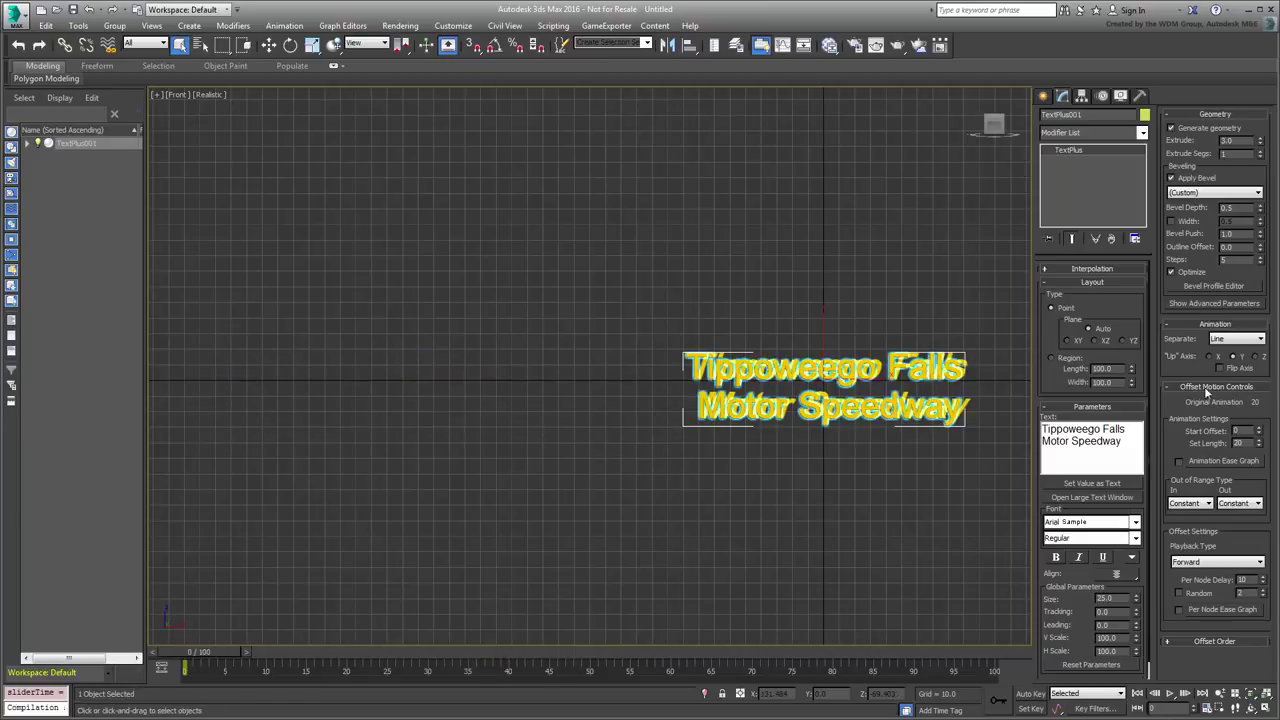
- Separate the speedway text by Paragraph and preview the animation
left_click(1237, 342)
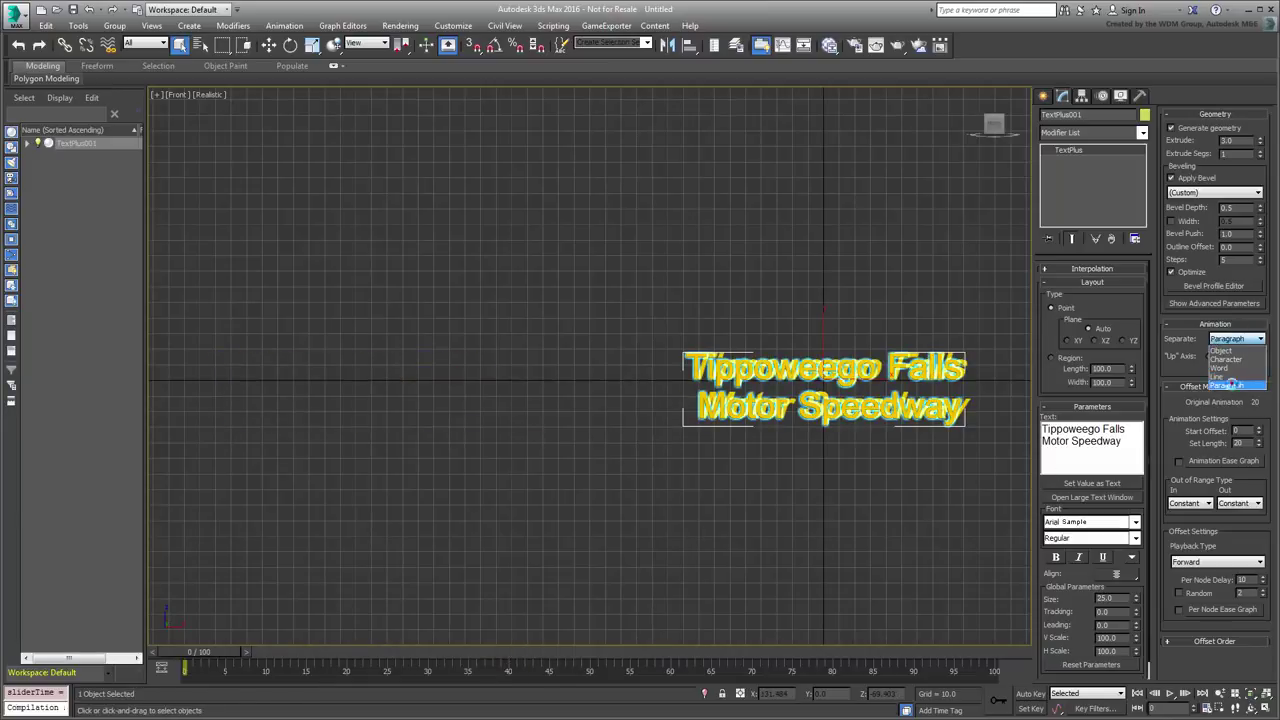
left_click(1236, 387)
left_click_drag(240, 650, 186, 652)
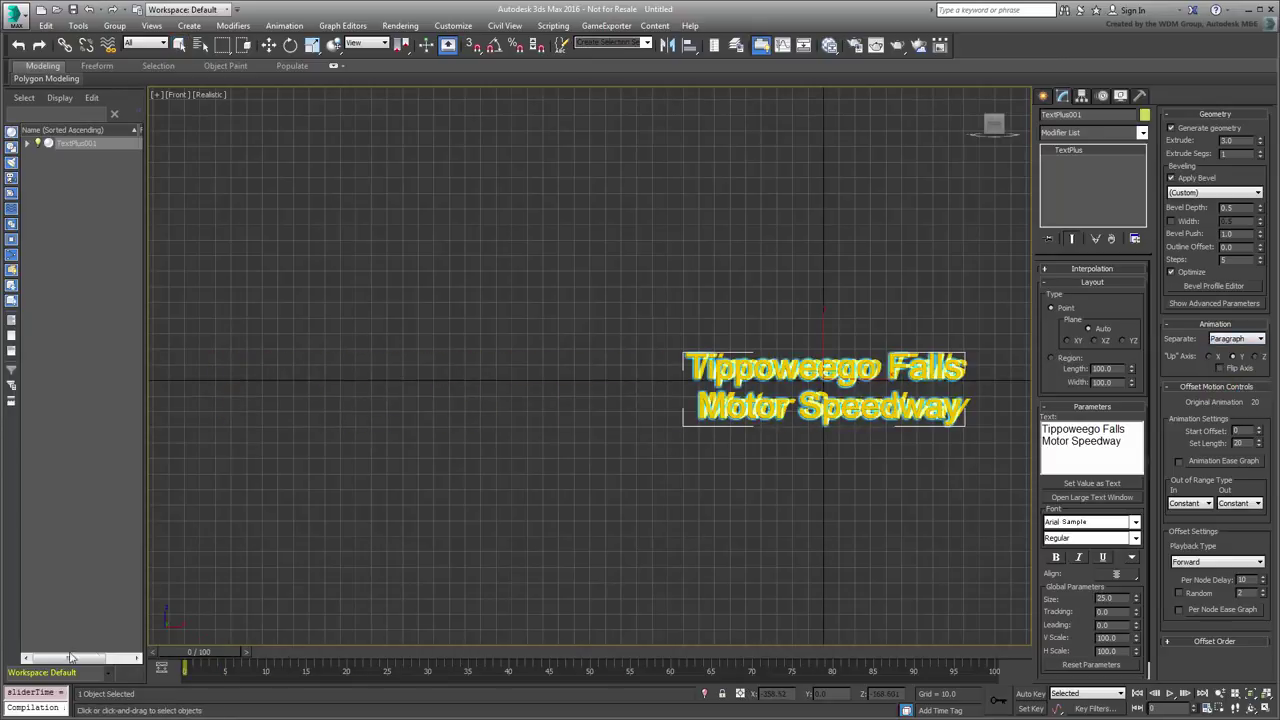
- Switch the text separation back to Line and preview the animation again
left_click(1240, 340)
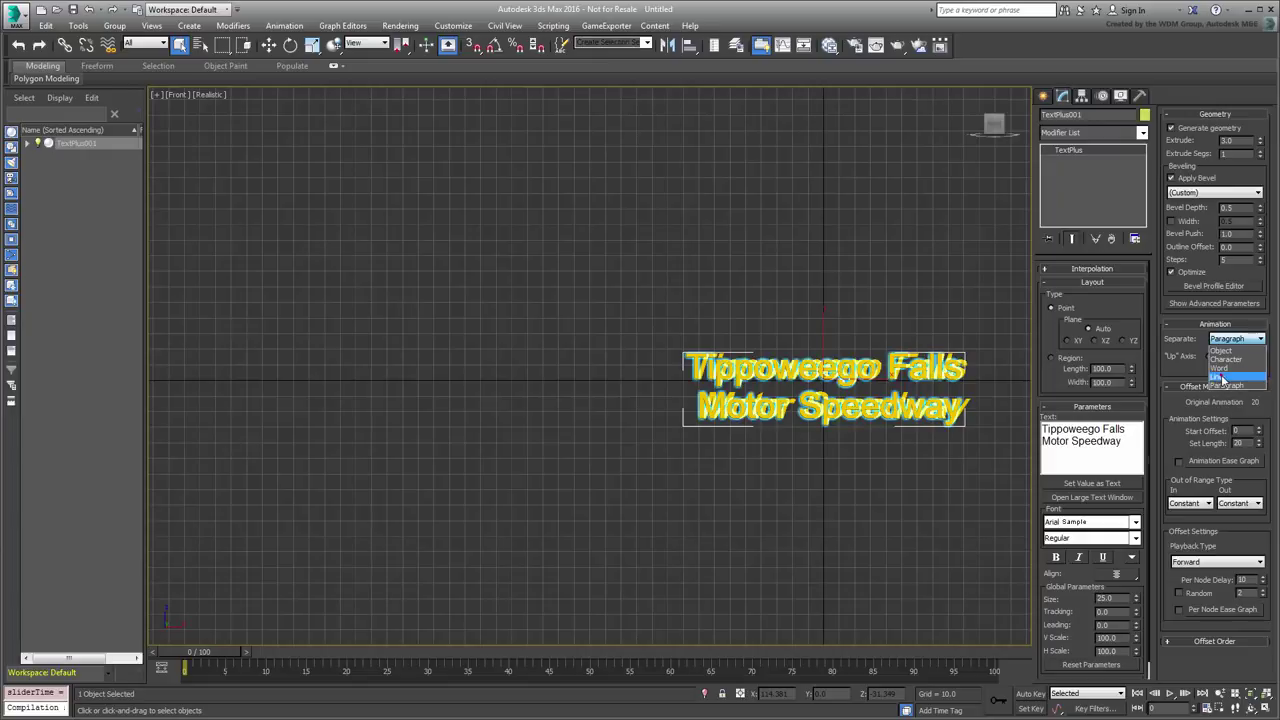
left_click(1222, 353)
left_click_drag(200, 653, 134, 654)
key("q")
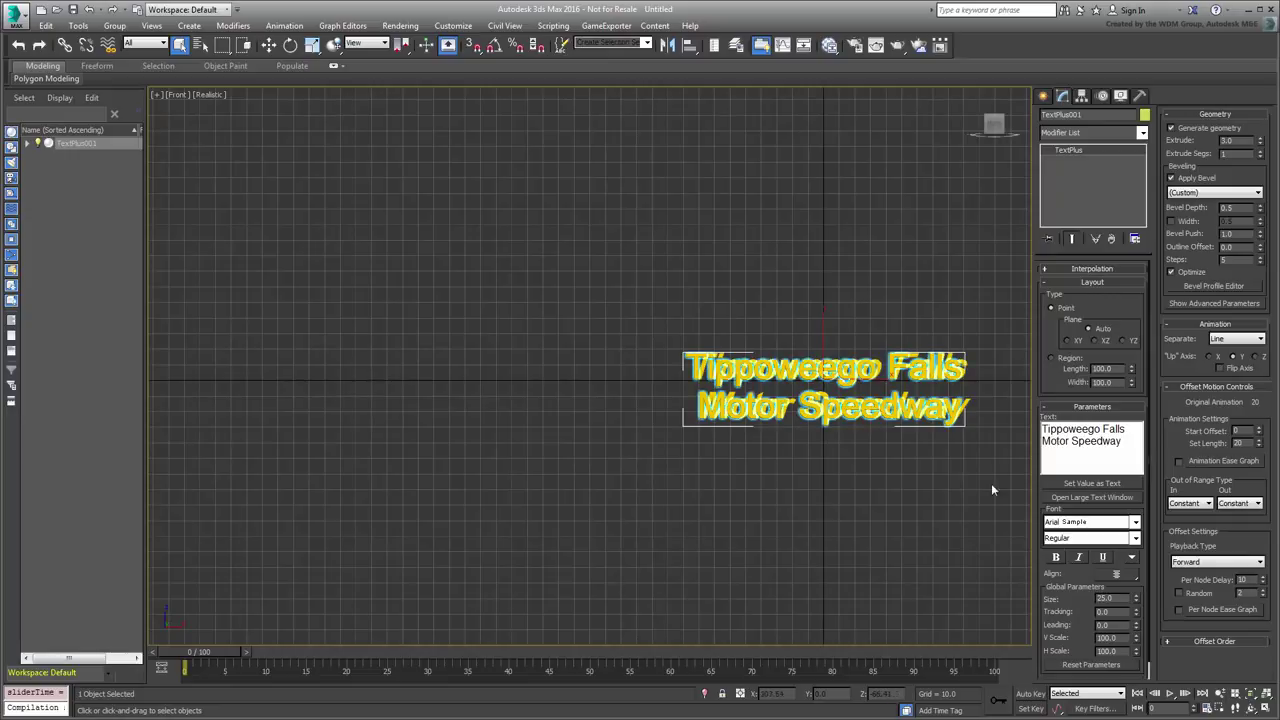
- Remove the line break before "Motor" so the text runs on one line
left_click(1044, 442)
key("BackSpace")
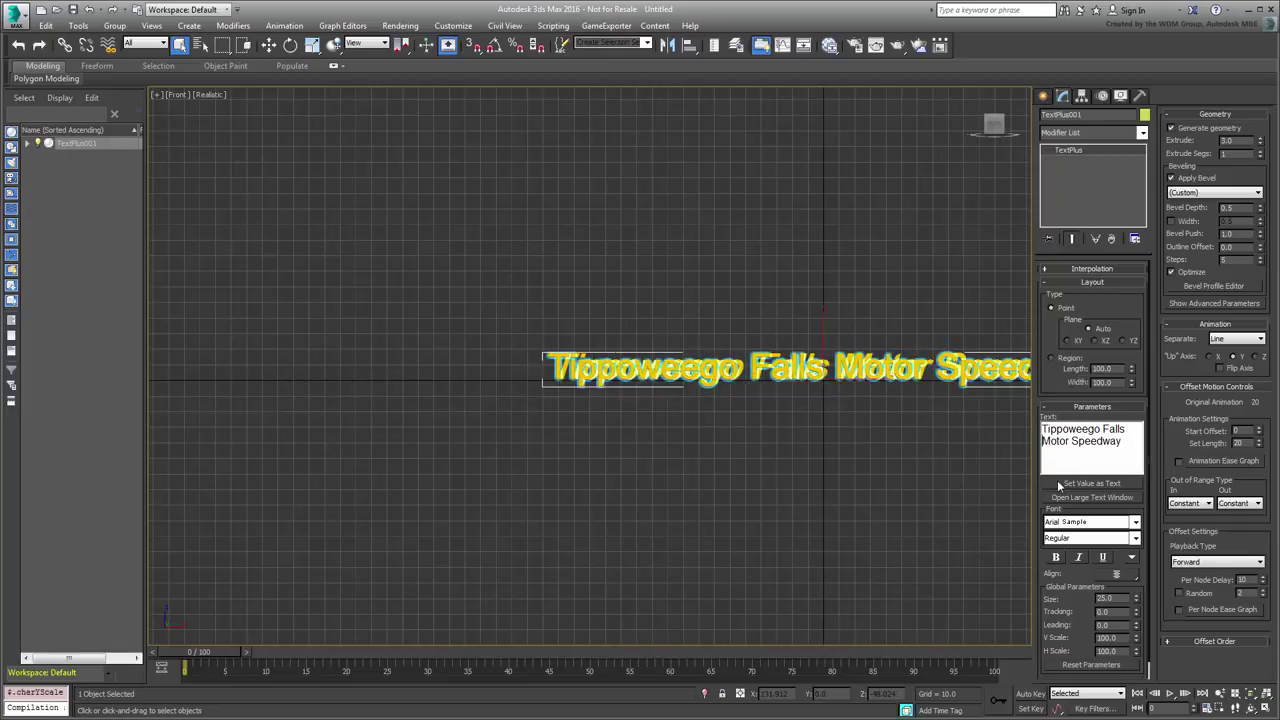
- Preview the Line-separated animation of the single-line speedway text and return to frame 0
left_click(36, 144)
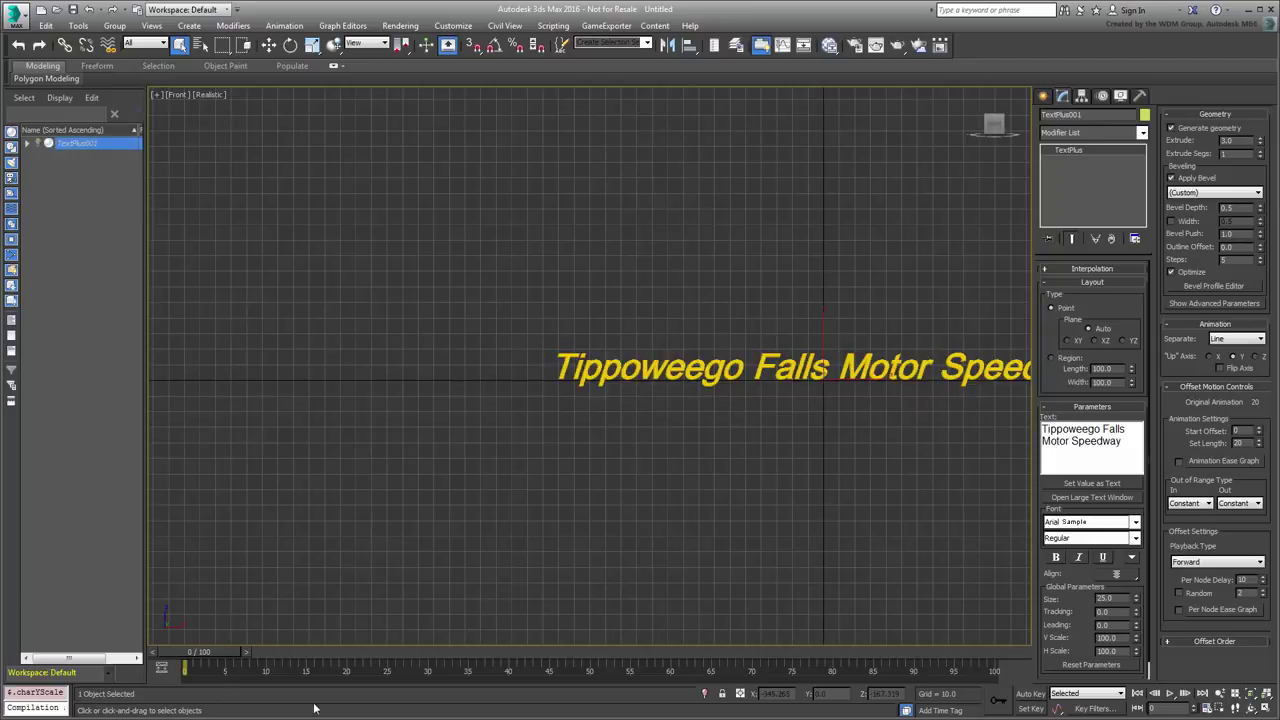
left_click_drag(212, 654, 16, 672)
key("q")
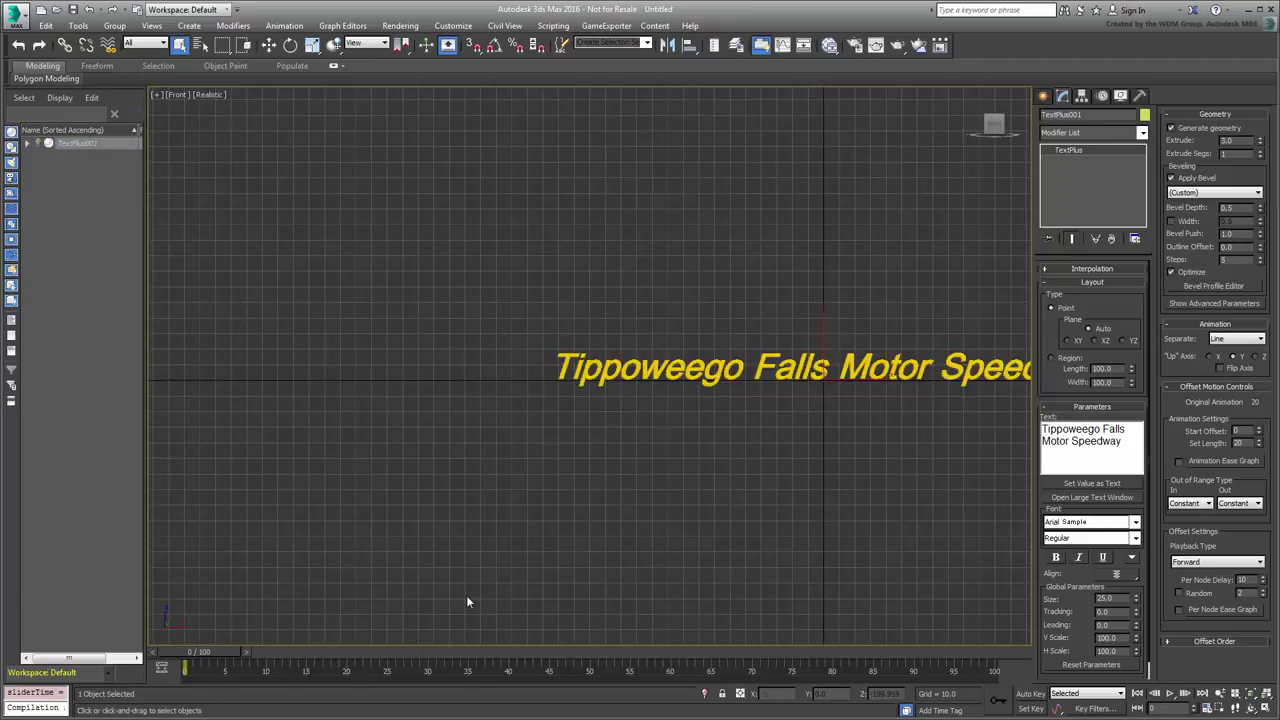
- Change the text layout type to Region with a width of 200 and preview the Line-separated animation
left_click(1063, 358)
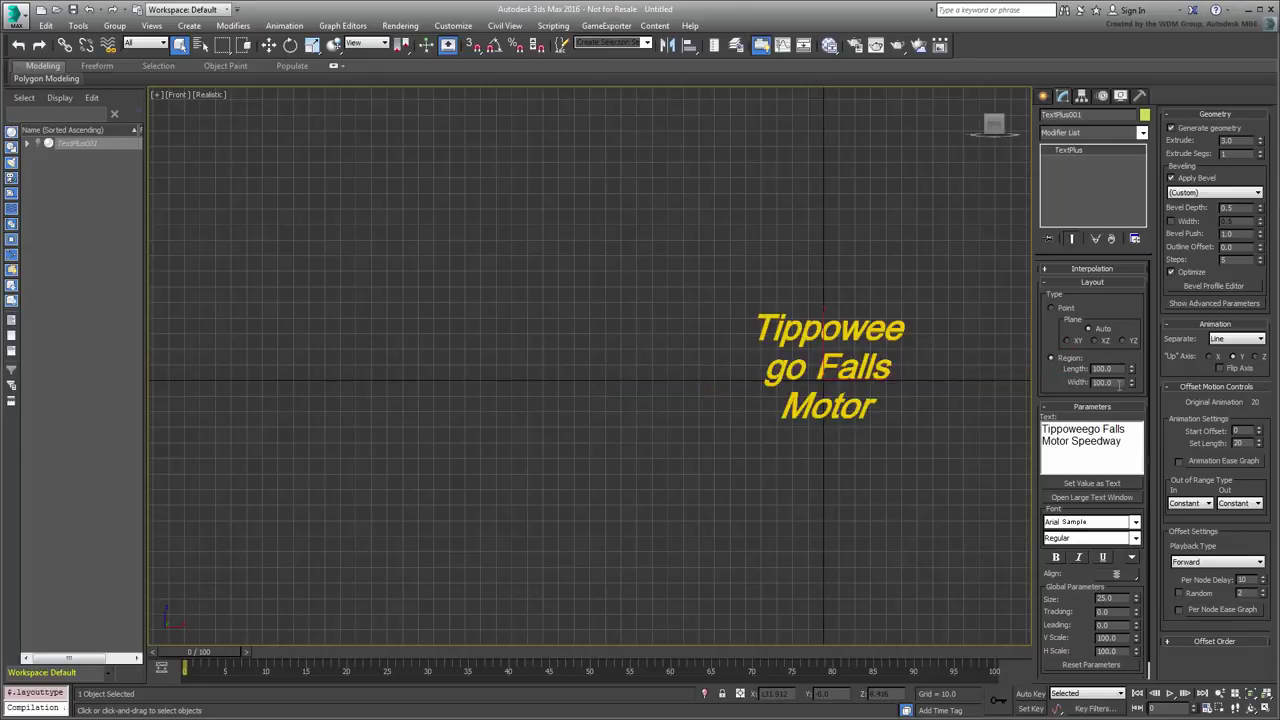
type("200")
key("Return")
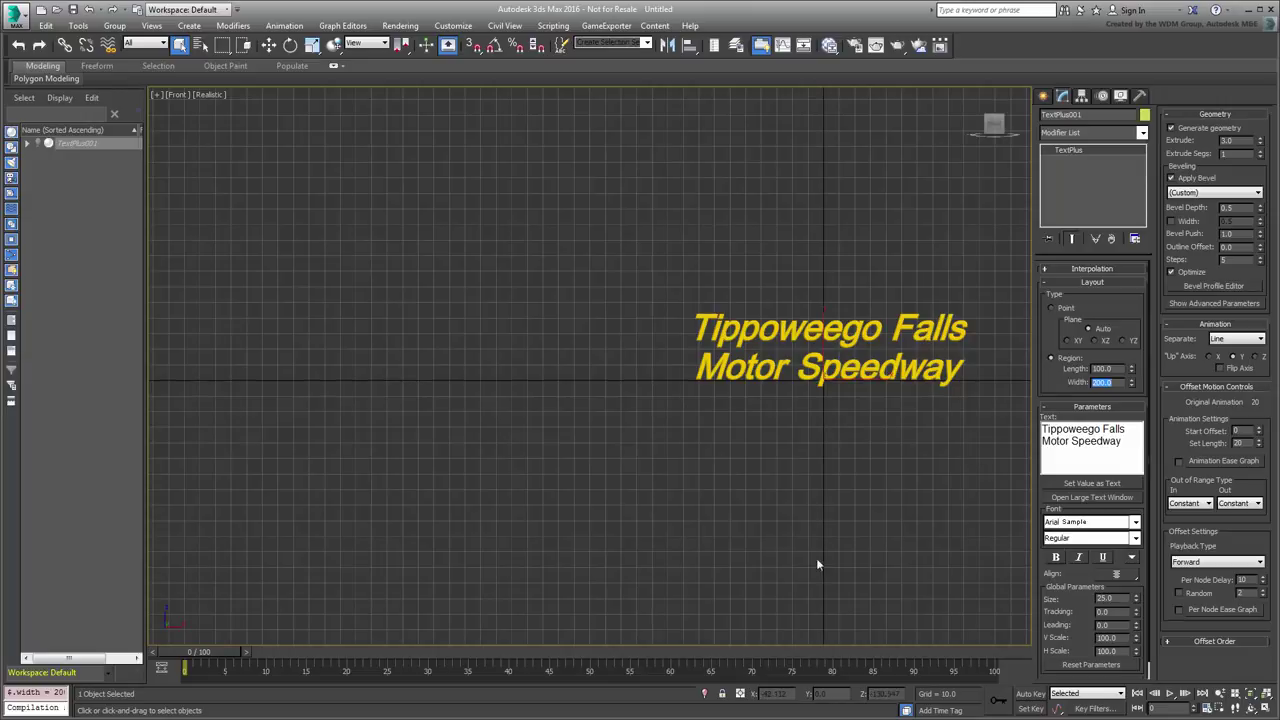
left_click_drag(214, 652, 185, 668)
key("q")
- Separate the region text by Paragraph, preview the animation and return to frame 0
left_click(1245, 340)
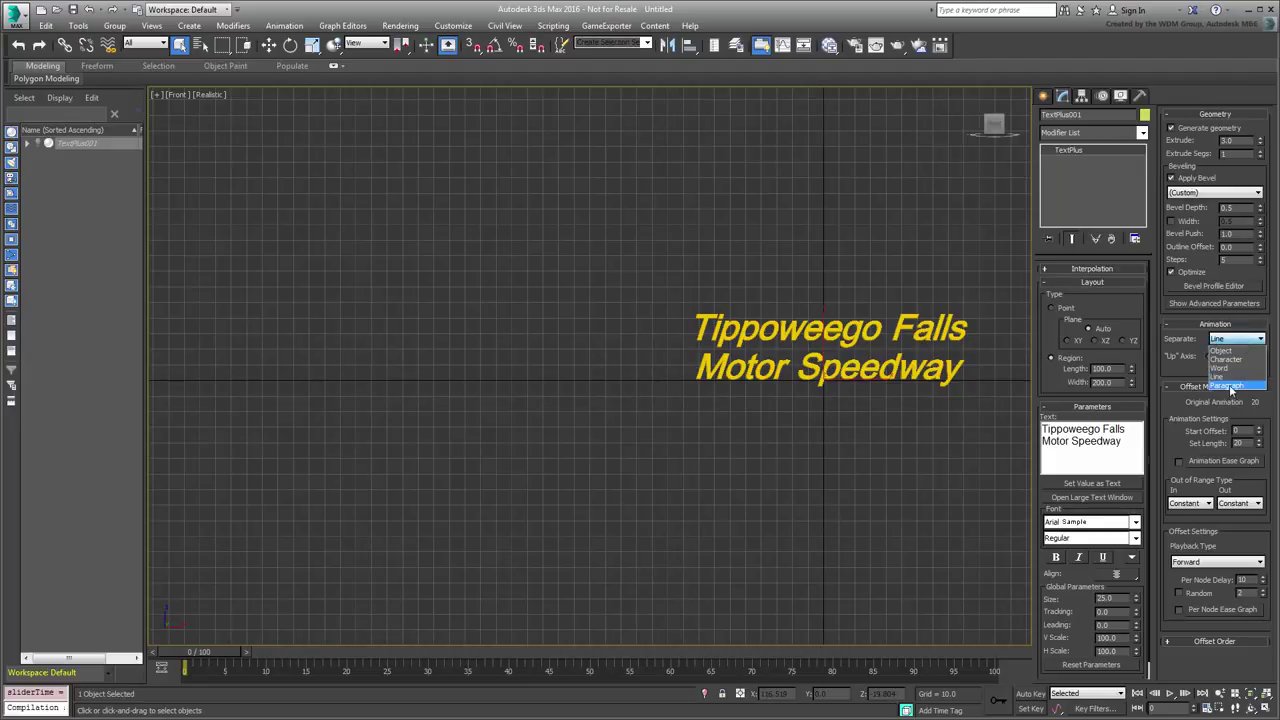
left_click(1232, 384)
left_click_drag(202, 651, 349, 651)
left_click_drag(508, 651, 185, 651)
key("q")
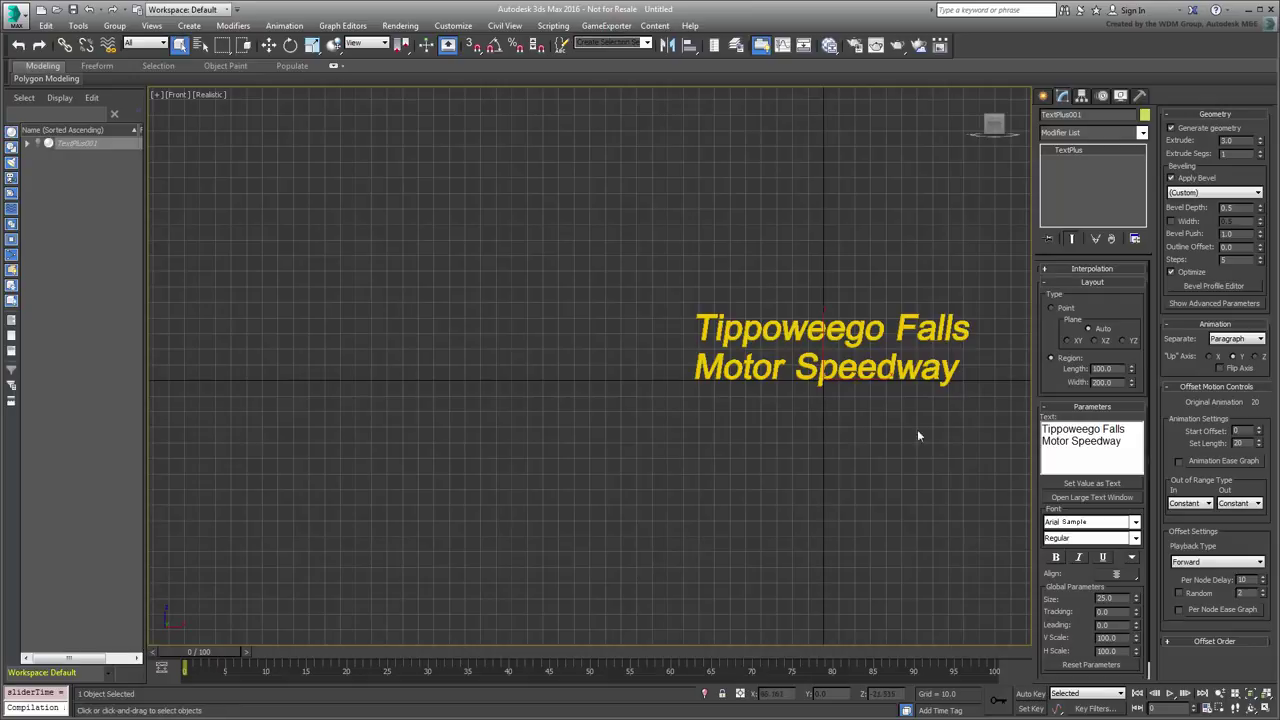
- Switch the region text's separation to Line and preview the animation from frame 0
left_click(1240, 341)
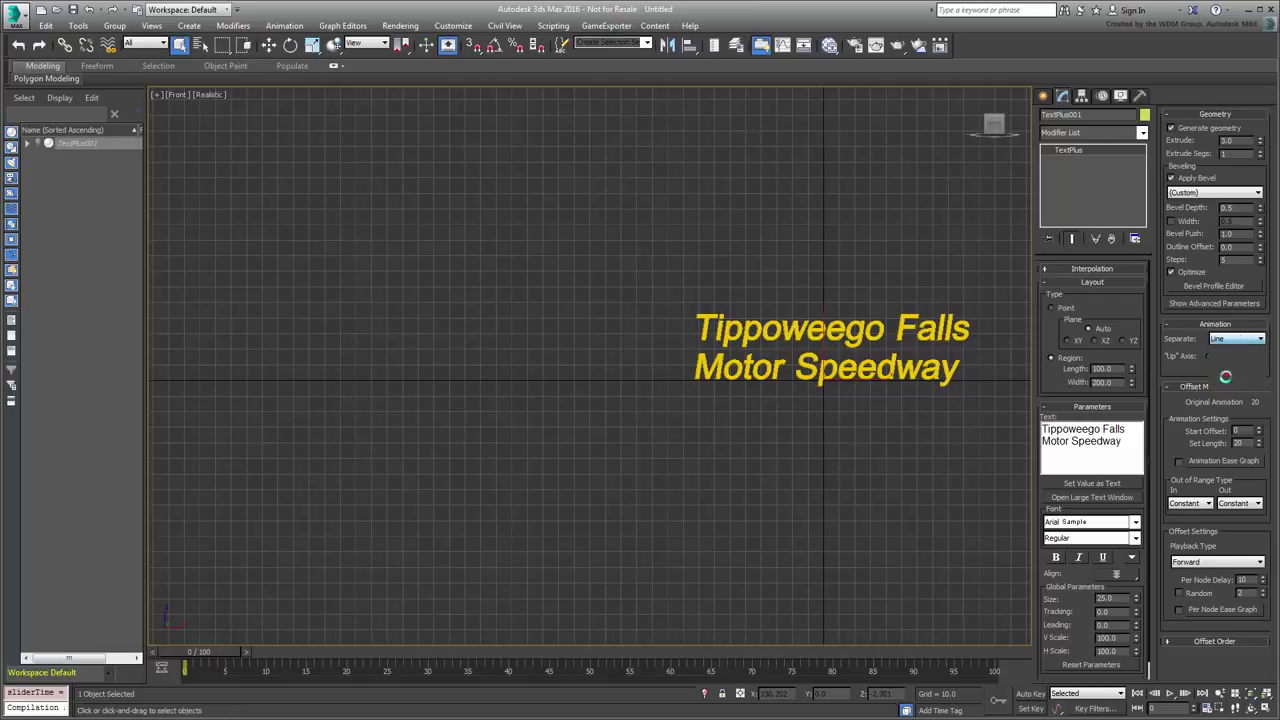
left_click(1232, 373)
mouse_move(210, 651)
left_mouse_down()
mouse_move(501, 651)
mouse_move(185, 651)
left_mouse_up()
key("q")
- Separate the region text by Word and show the title at an angle in a maximized Perspective view
left_click(1248, 341)
left_click(1232, 383)
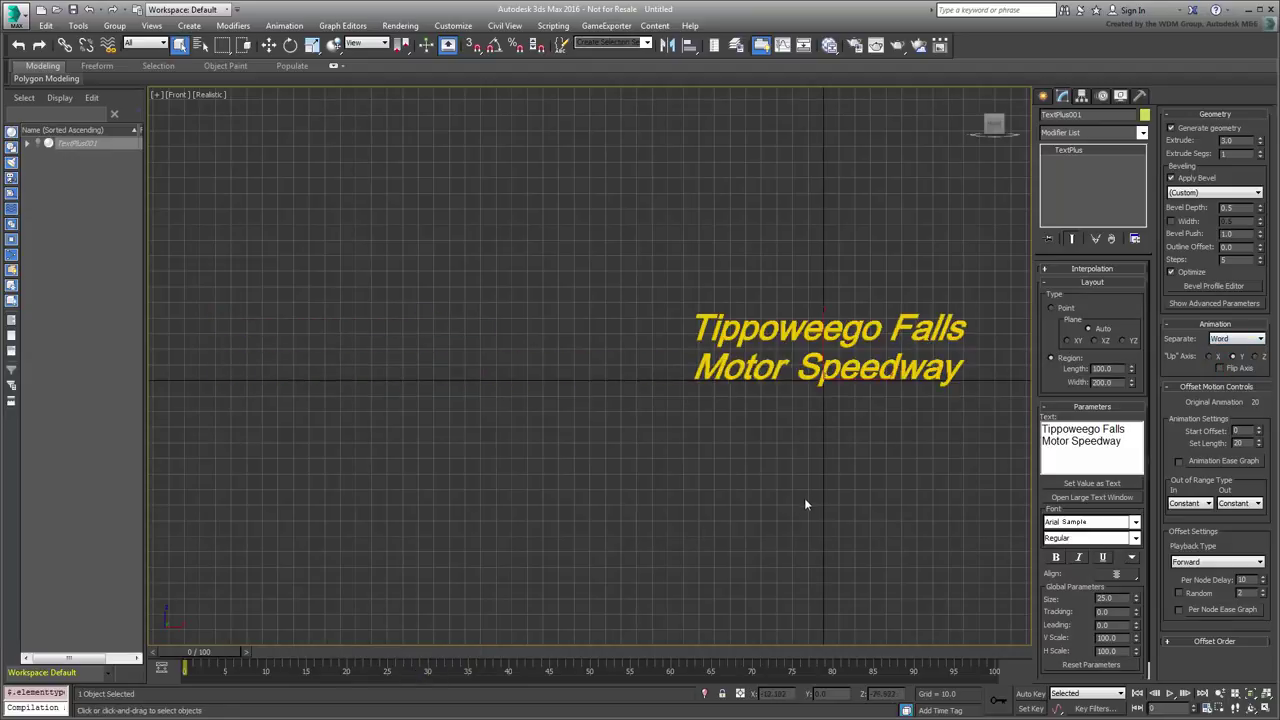
key("alt+w")
middle_click_drag(730, 486, 788, 491, "alt")
left_click(877, 501)
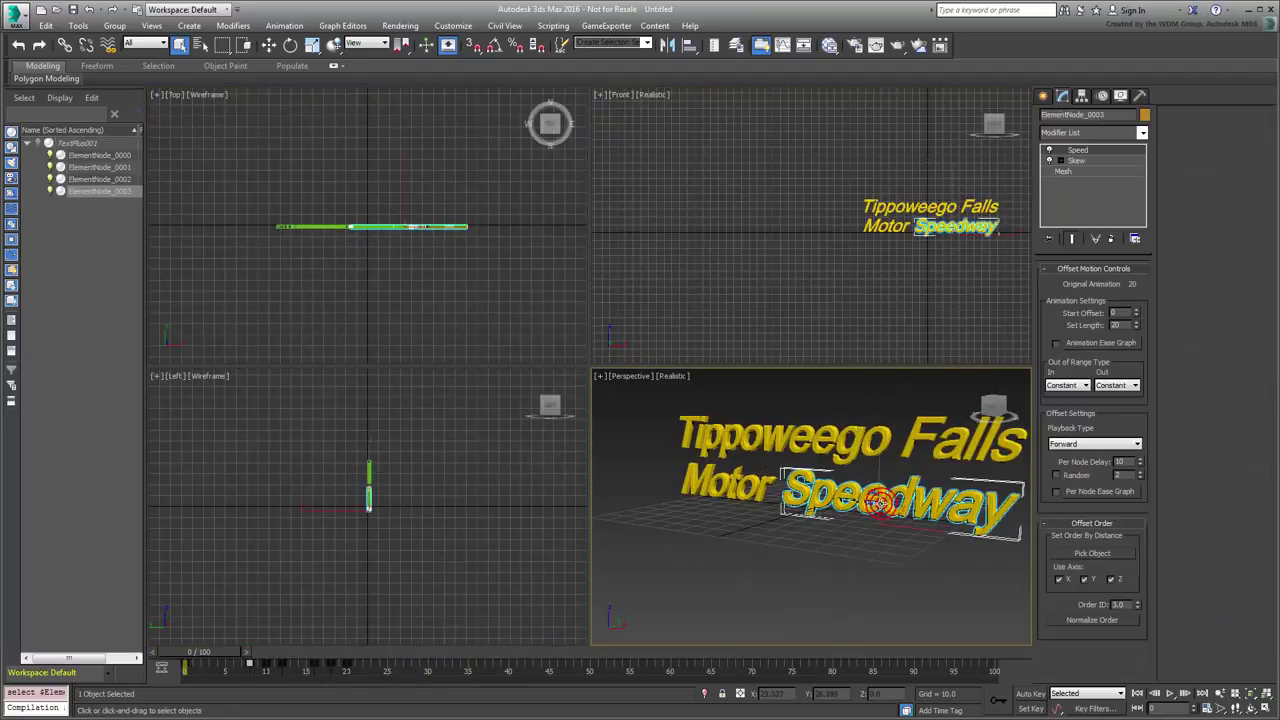
key("alt+w")
key("/")
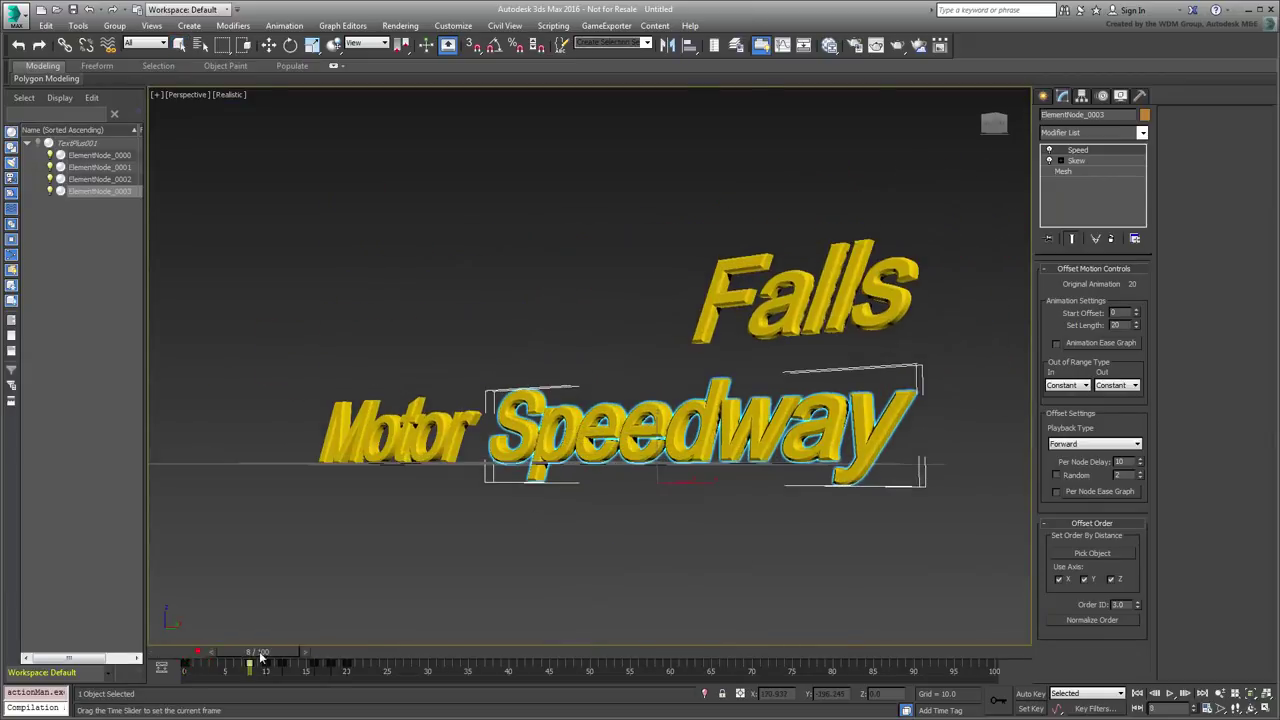
- Return to frame 0, clear the selection and play the word-by-word animation in the Perspective view
middle_click_drag(378, 573, 1040, 565)
left_click(1248, 697)
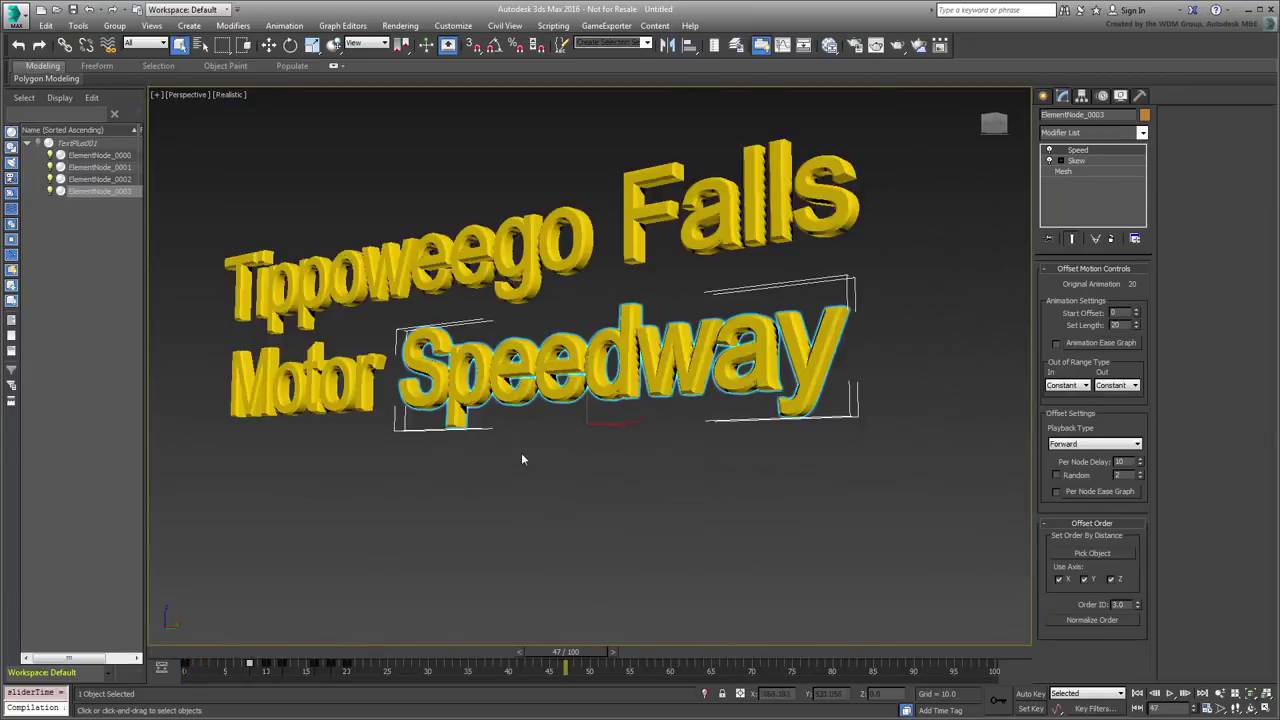
middle_click_drag(475, 490, 499, 589)
left_click_drag(560, 651, 190, 651)
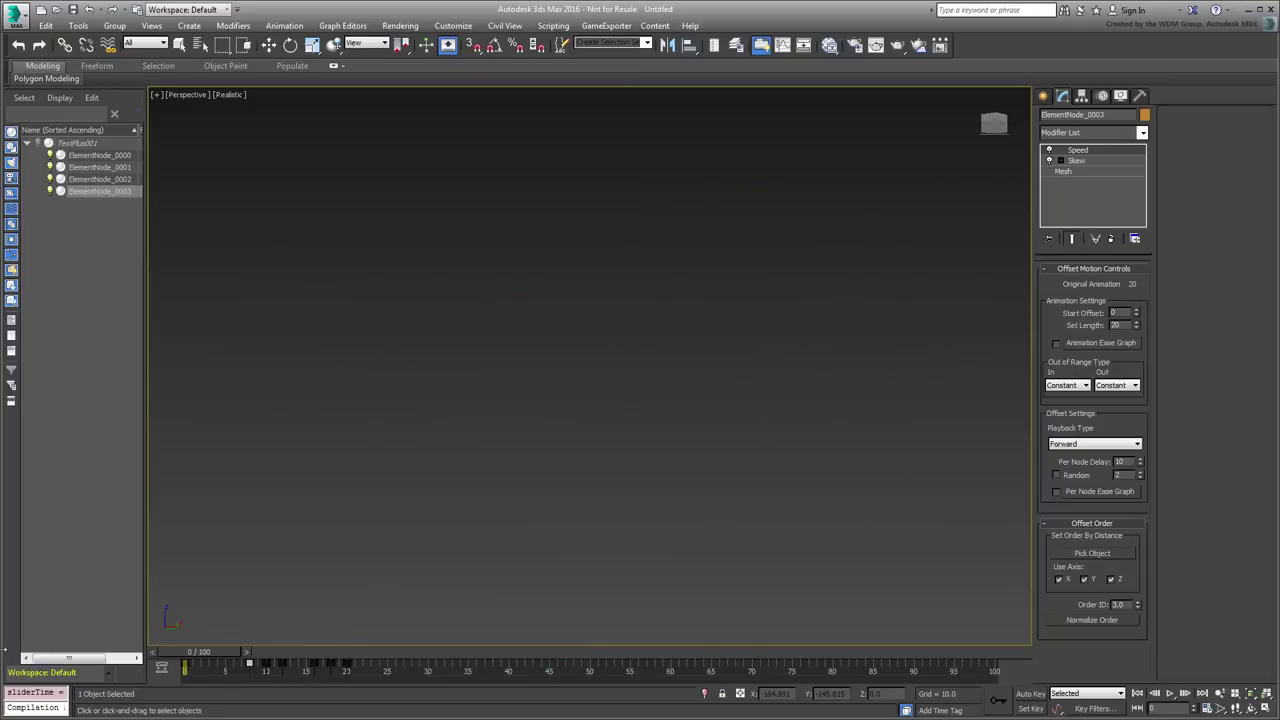
left_click(922, 580)
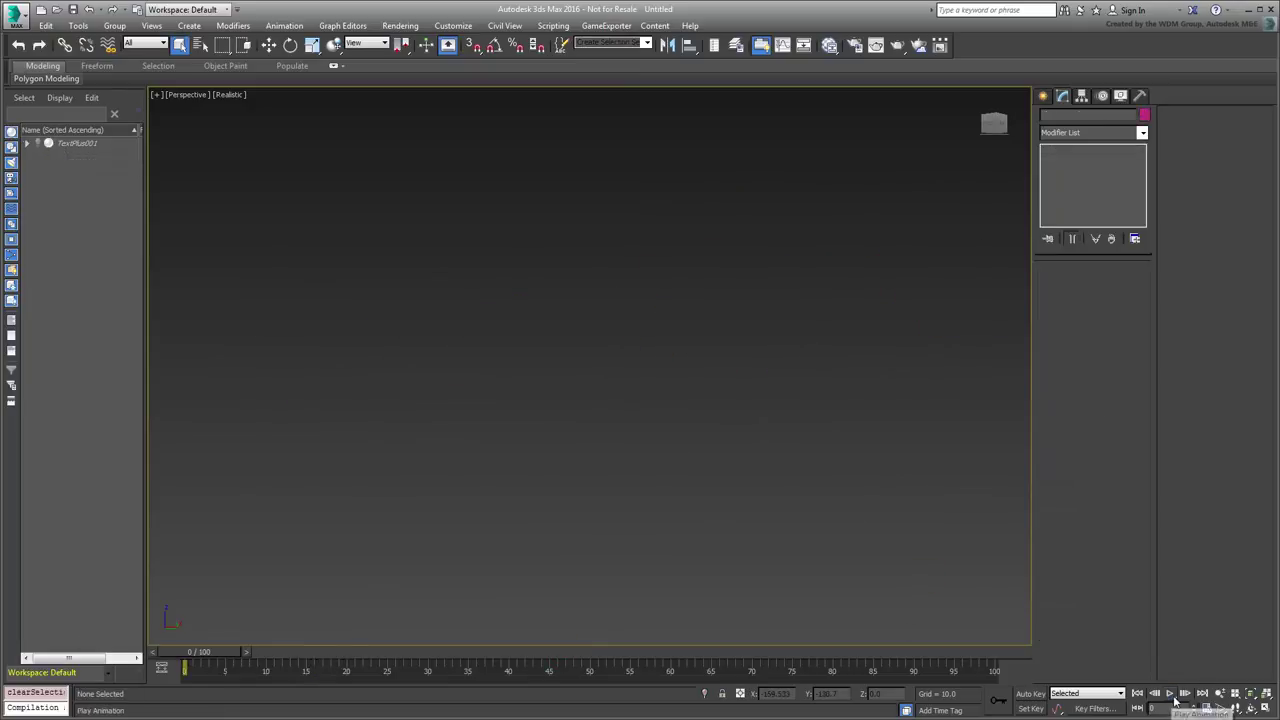
left_click(1170, 694)
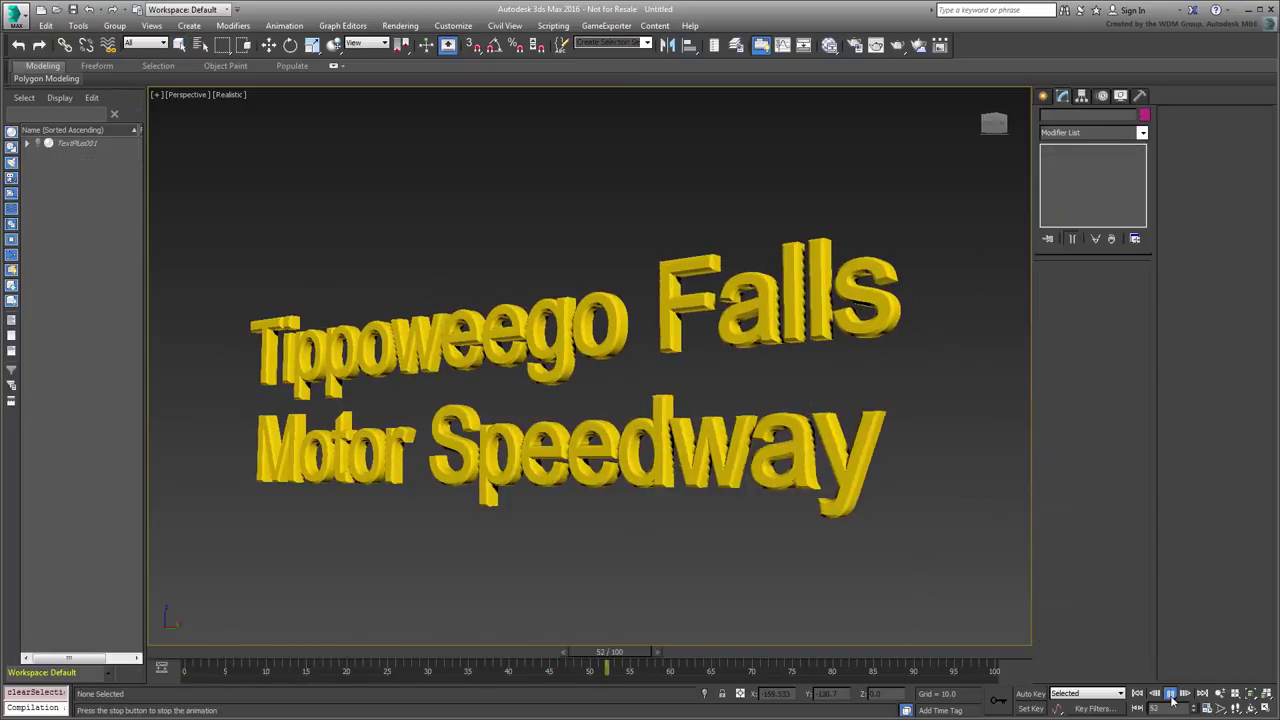